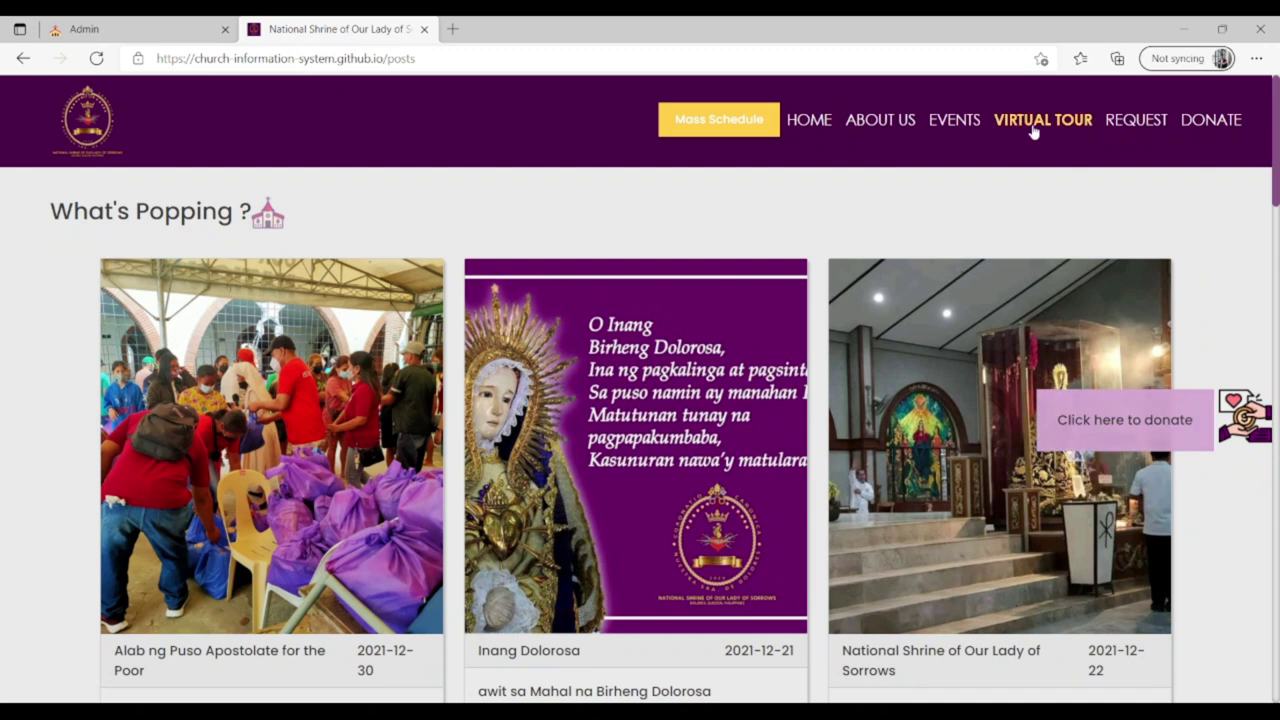
Open the request form and fill in the requester's first name, last name, saved address and e-mail.
{"action": "left_click", "coordinate": [1140, 121]}
{"action": "left_click", "coordinate": [400, 340]}
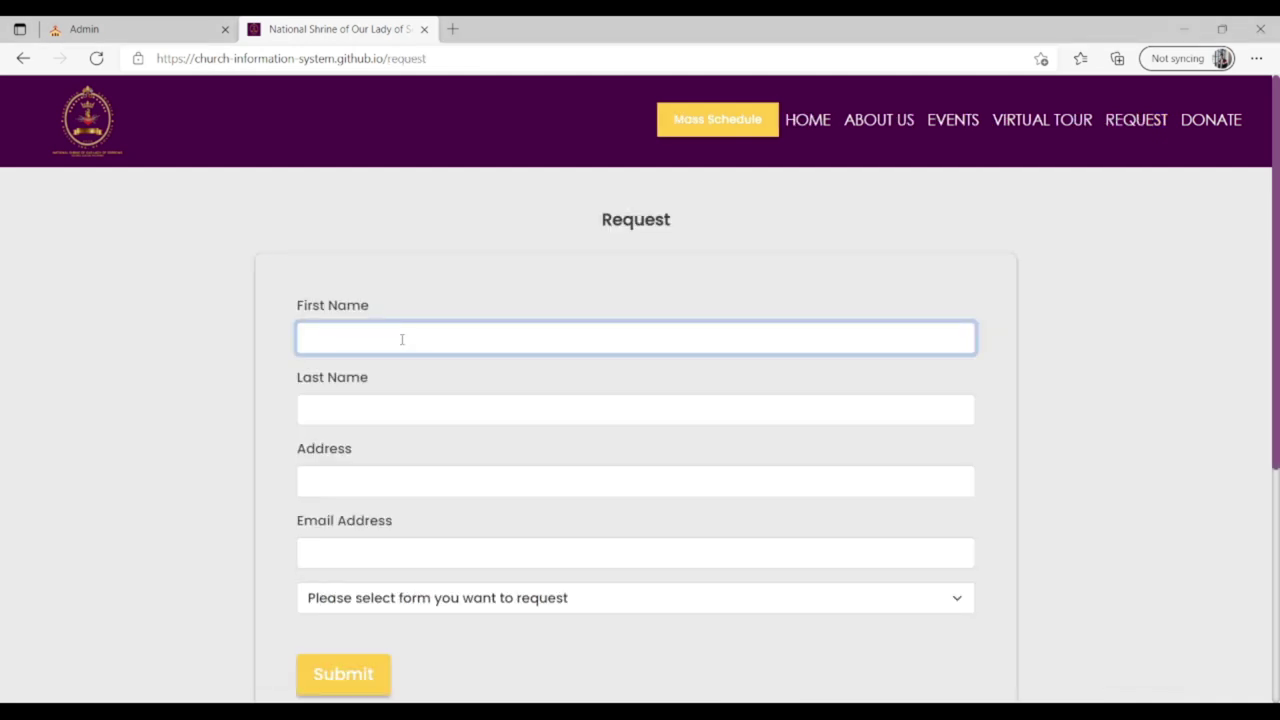
{"action": "left_click", "coordinate": [328, 418]}
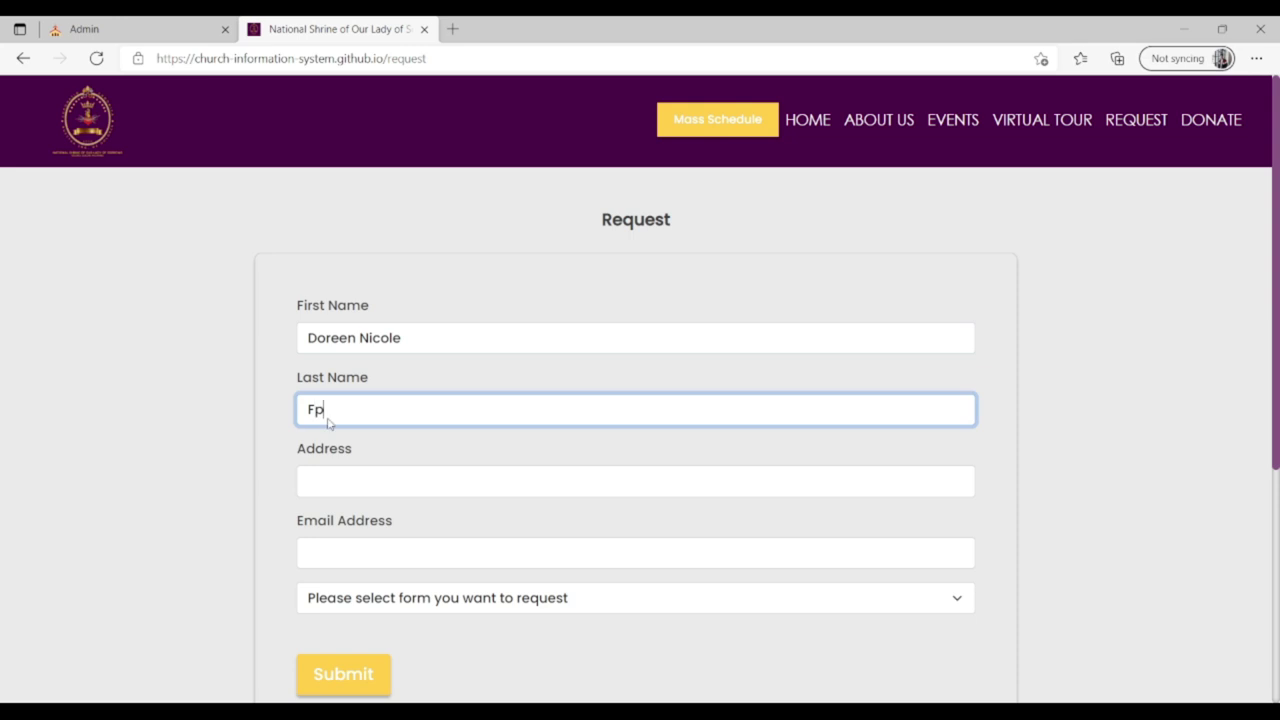
{"action": "left_click", "coordinate": [368, 486]}
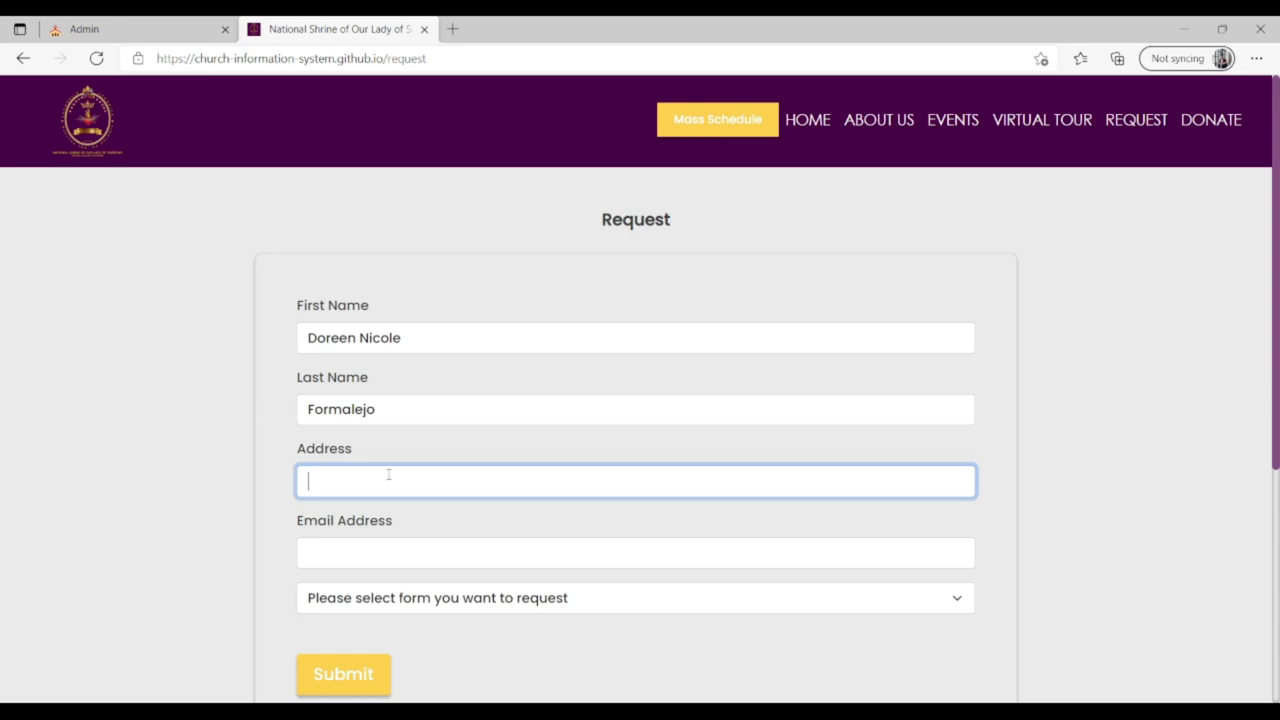
{"action": "left_click", "coordinate": [410, 555]}
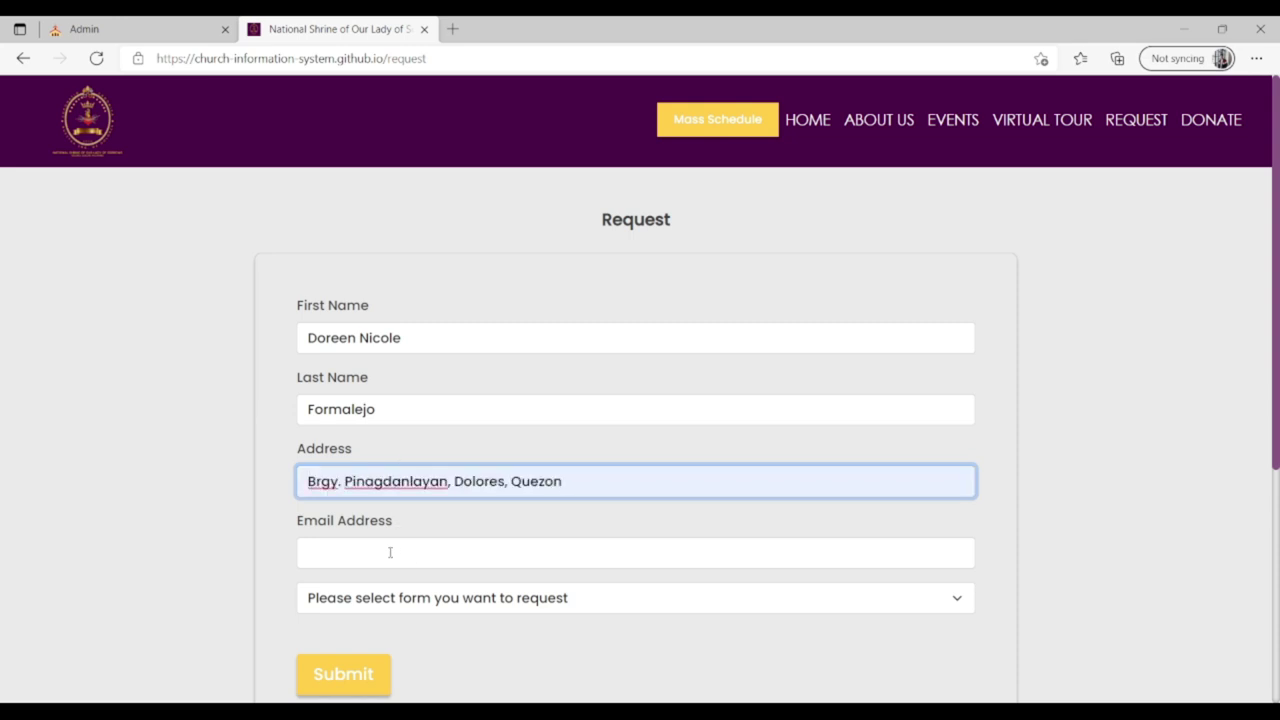
{"action": "left_click", "coordinate": [389, 552]}
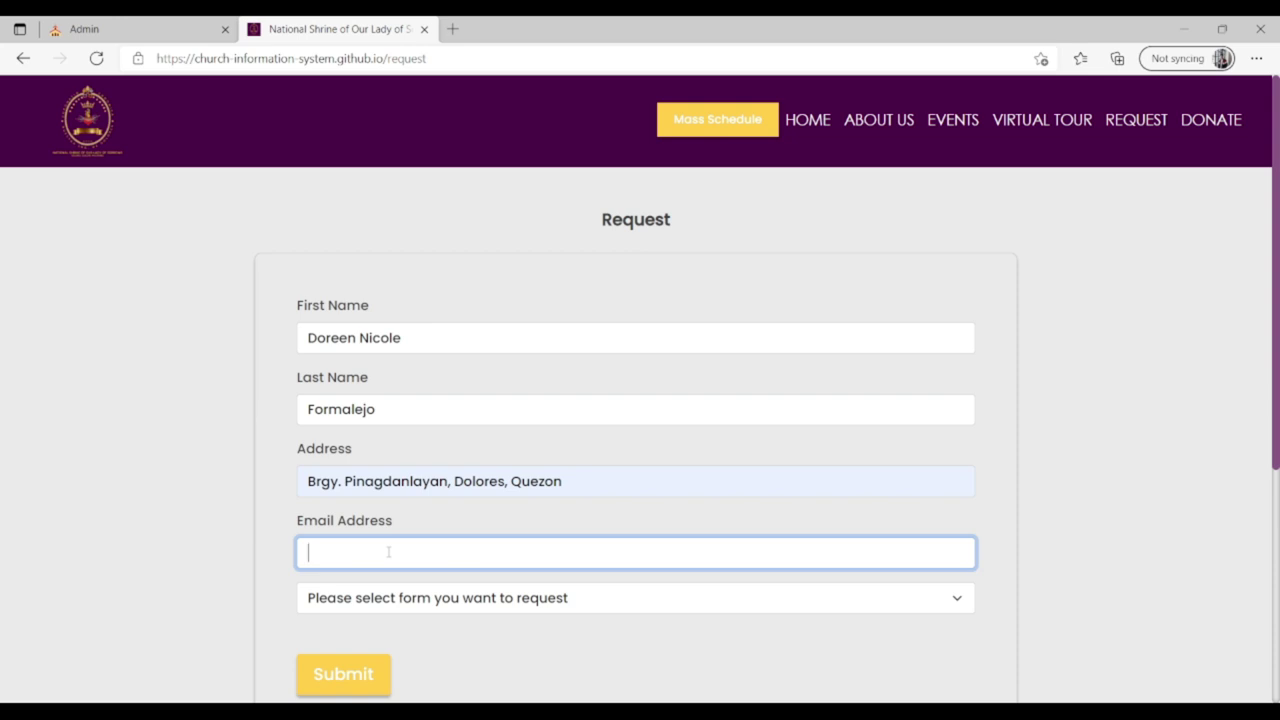
{"action": "left_click", "coordinate": [410, 622]}
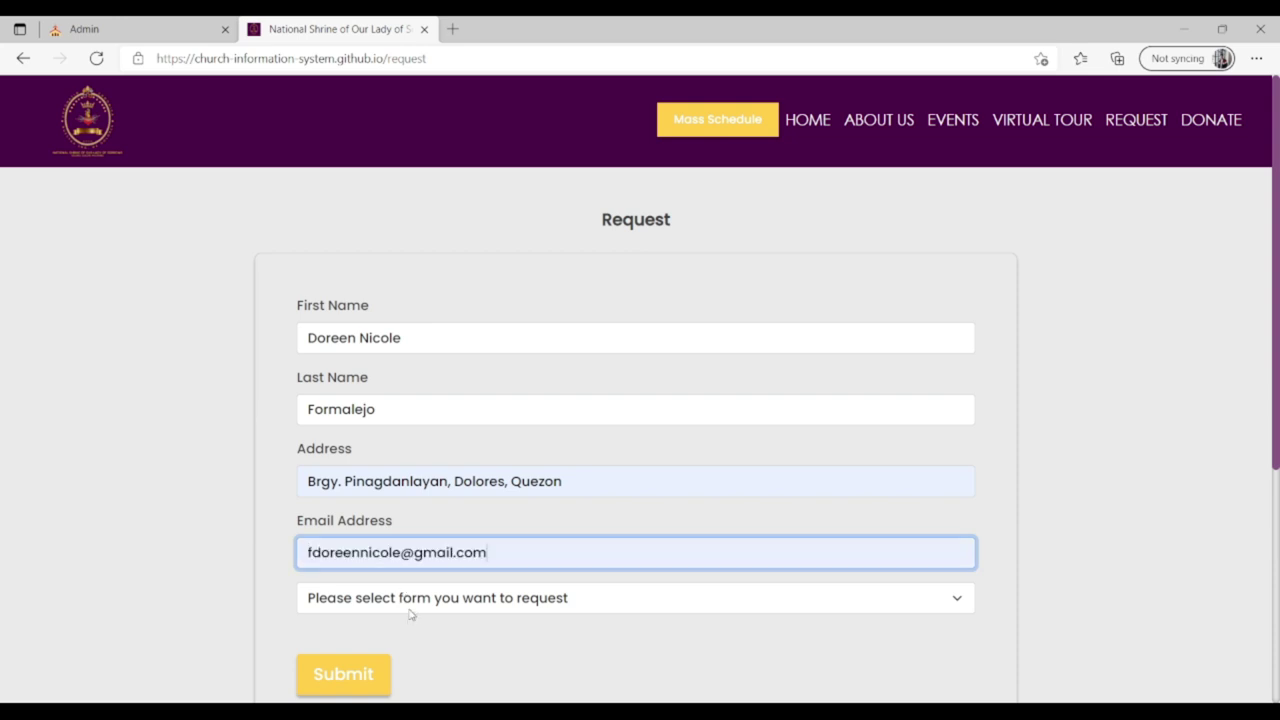
{"action": "left_click", "coordinate": [418, 630]}
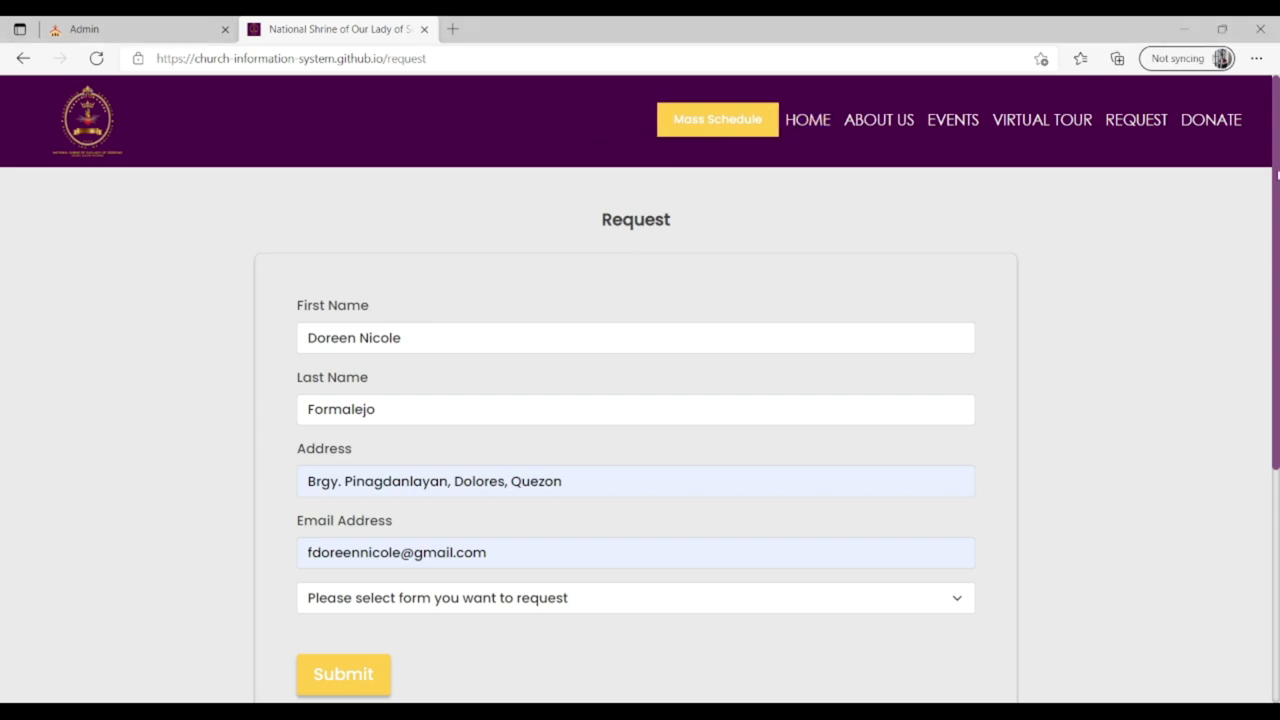
Choose Death Certificate, enter the deceased's name, and submit the request.
{"action": "scroll", "coordinate": [537, 423], "scroll_direction": "down", "scroll_amount": 1}
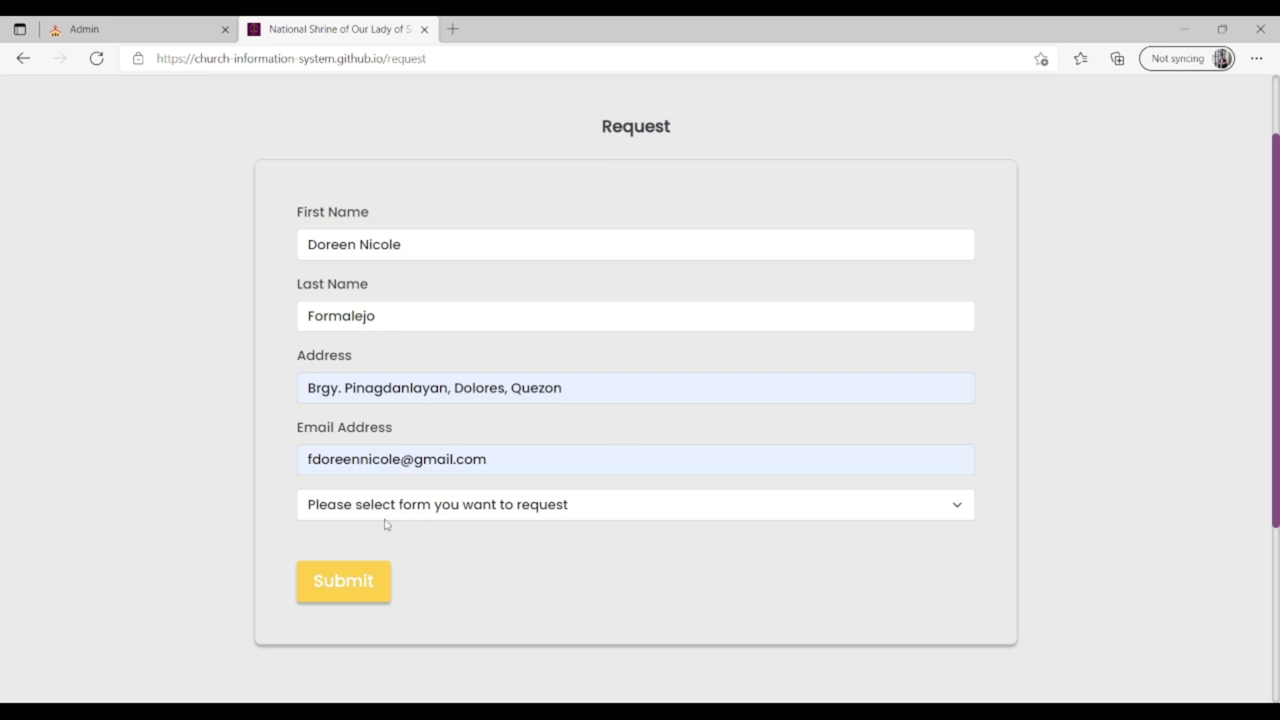
{"action": "left_click", "coordinate": [370, 518]}
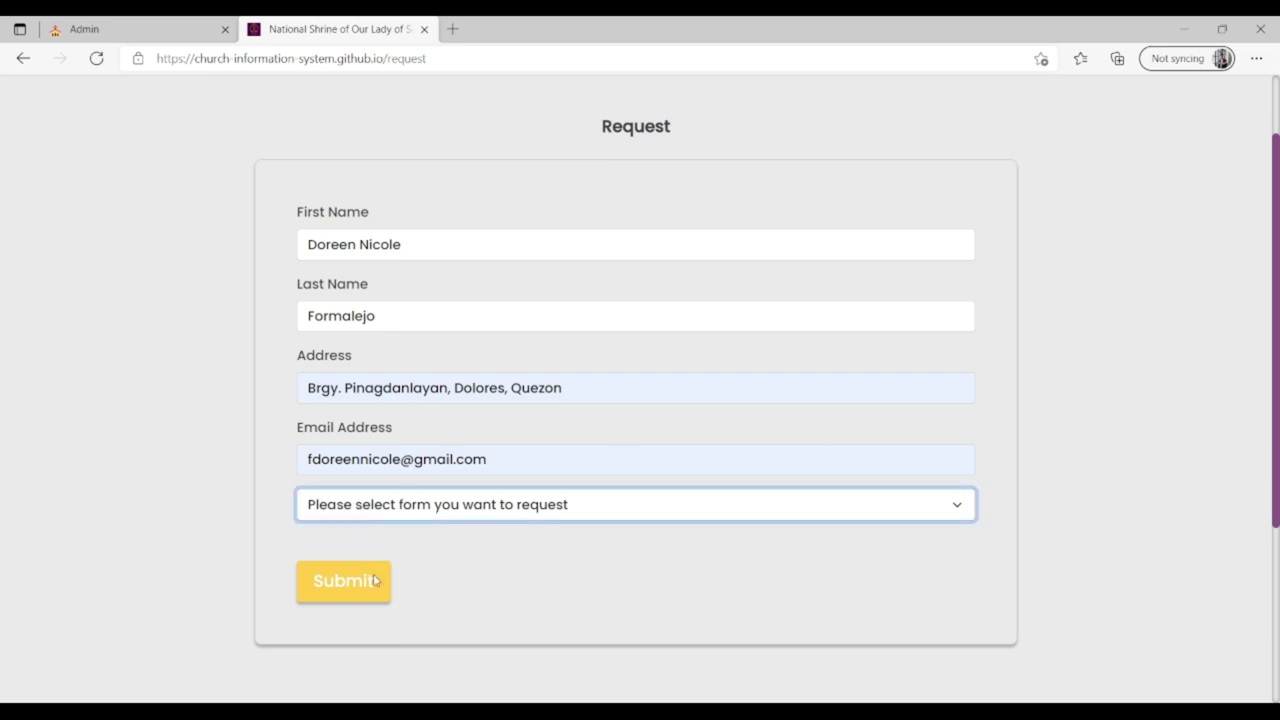
{"action": "key", "text": "Down"}
{"action": "left_click", "coordinate": [362, 565]}
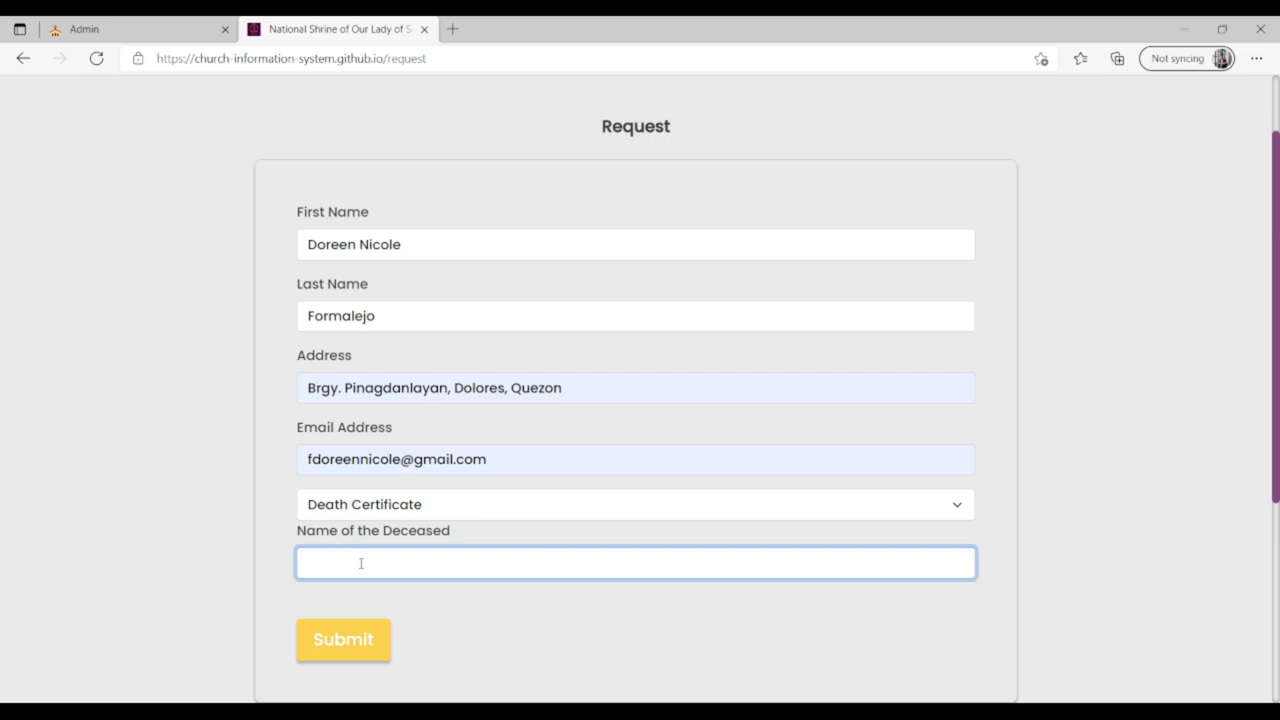
{"action": "type", "text": "Juan Dela Cr"}
{"action": "left_click", "coordinate": [372, 651]}
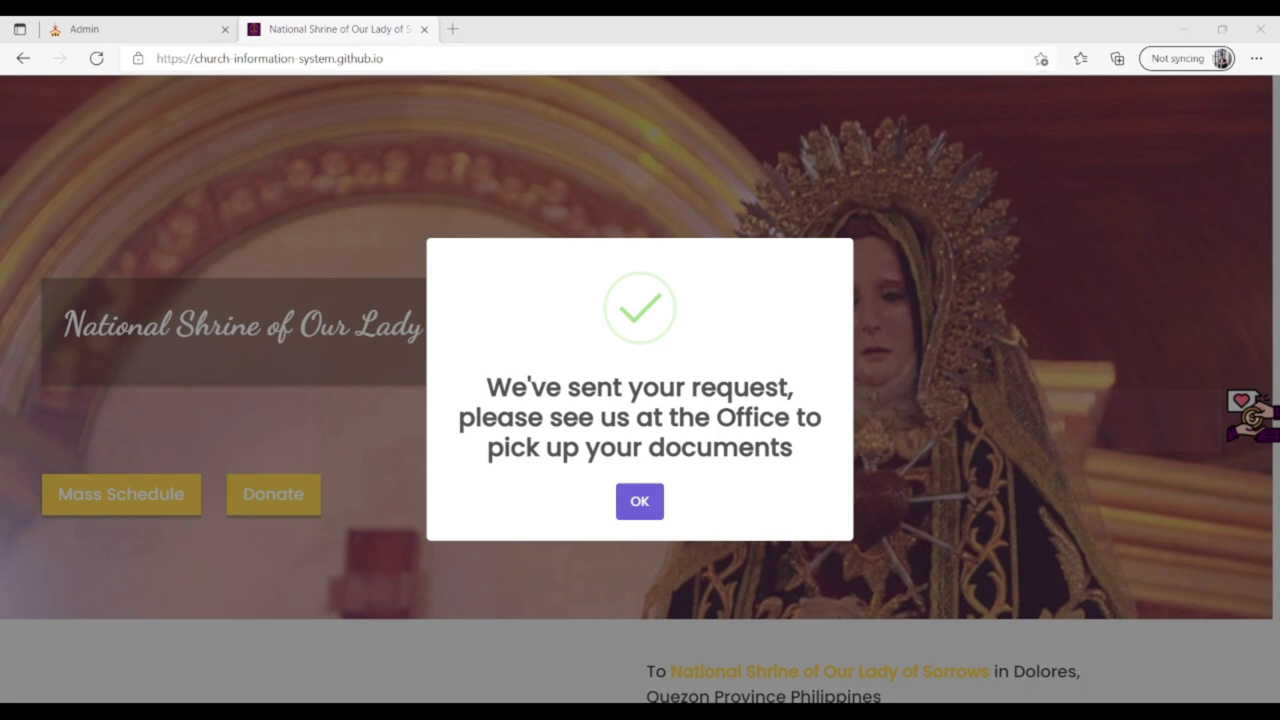
{"action": "left_click", "coordinate": [966, 91]}
Dismiss the request-sent confirmation and go to the DONATE page.
{"action": "left_click", "coordinate": [640, 501]}
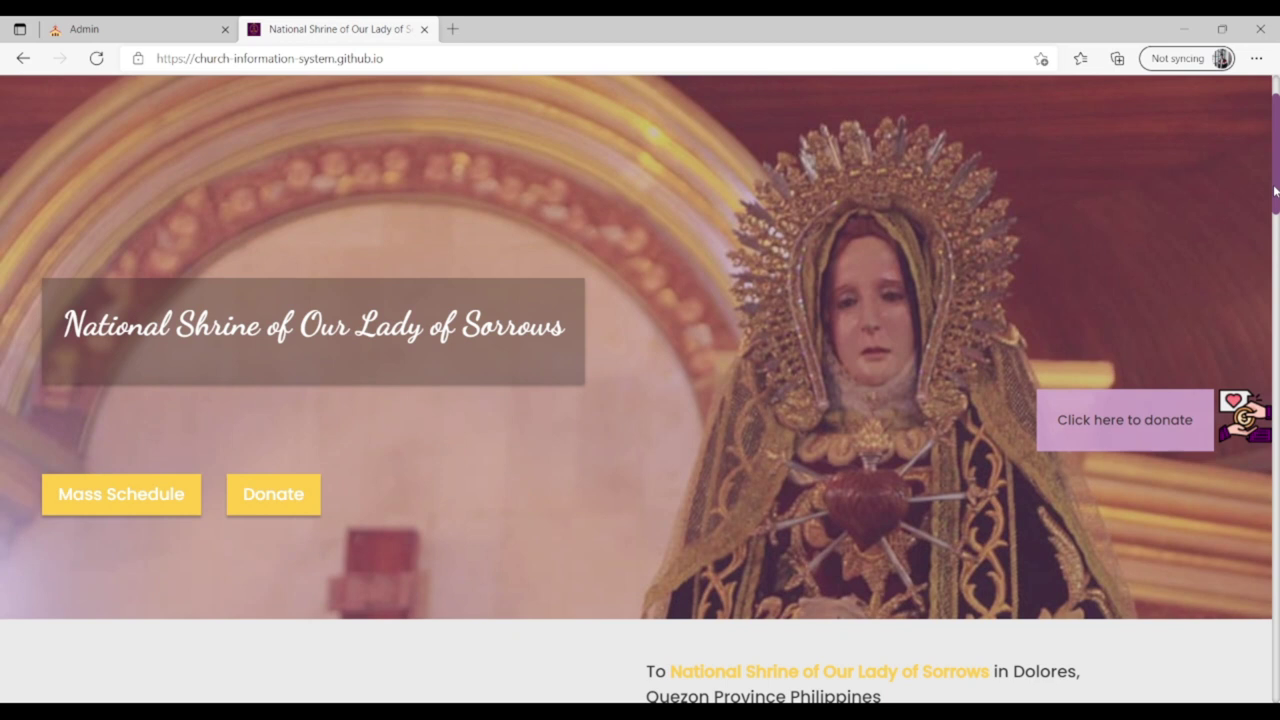
{"action": "scroll", "coordinate": [1275, 192], "scroll_direction": "up", "scroll_amount": 1}
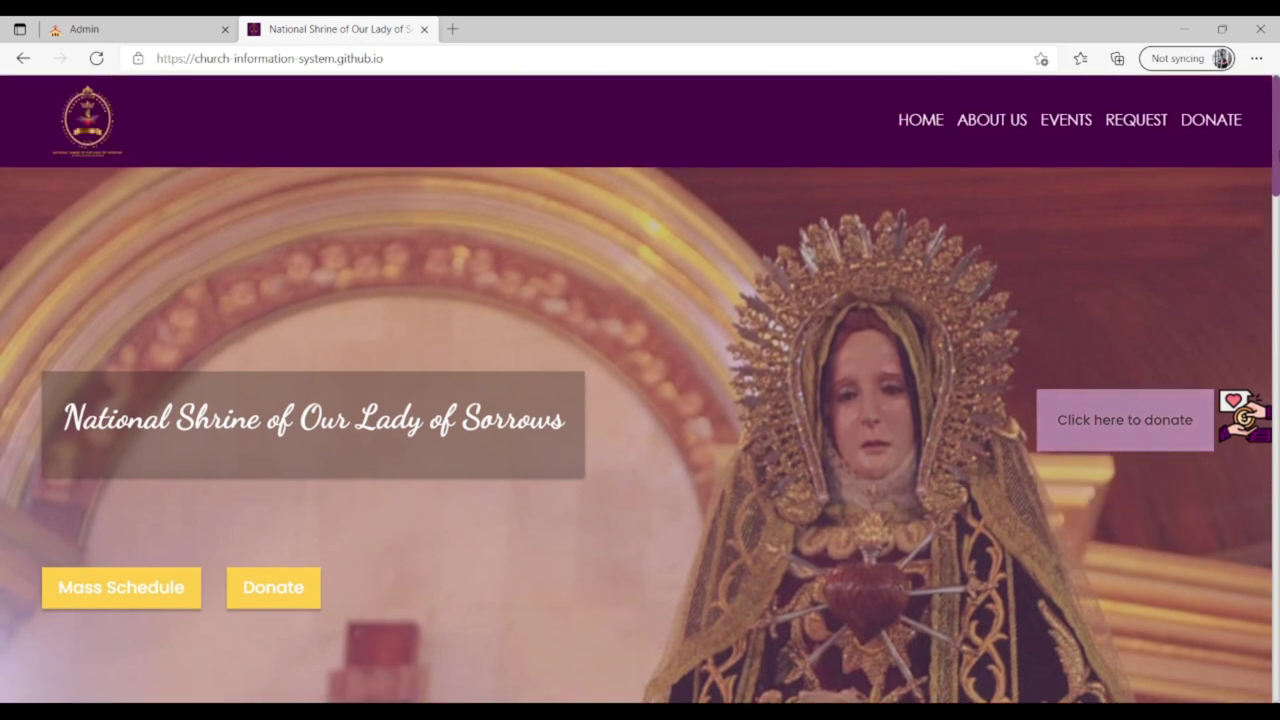
{"action": "left_click", "coordinate": [1220, 124]}
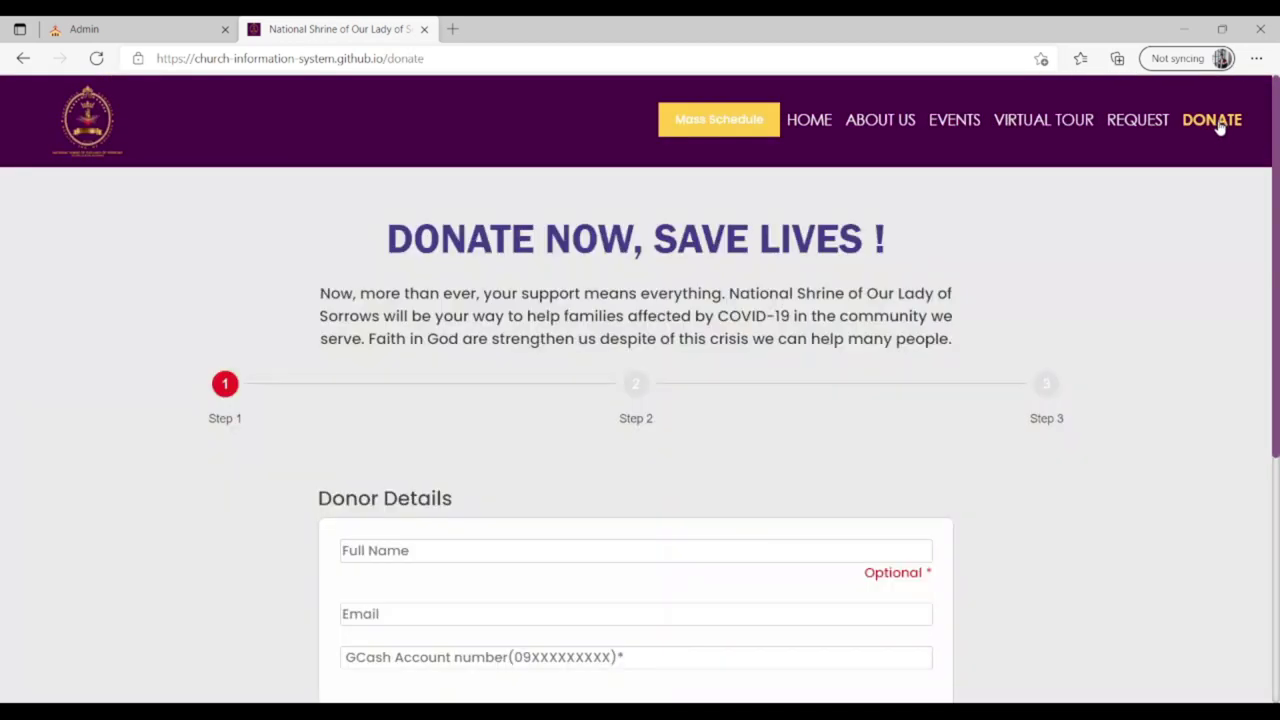
{"action": "left_click_drag", "start_coordinate": [1275, 148], "coordinate": [1275, 282]}
Fill in the donor's full name, saved e-mail and saved GCash account number.
{"action": "left_click", "coordinate": [637, 330]}
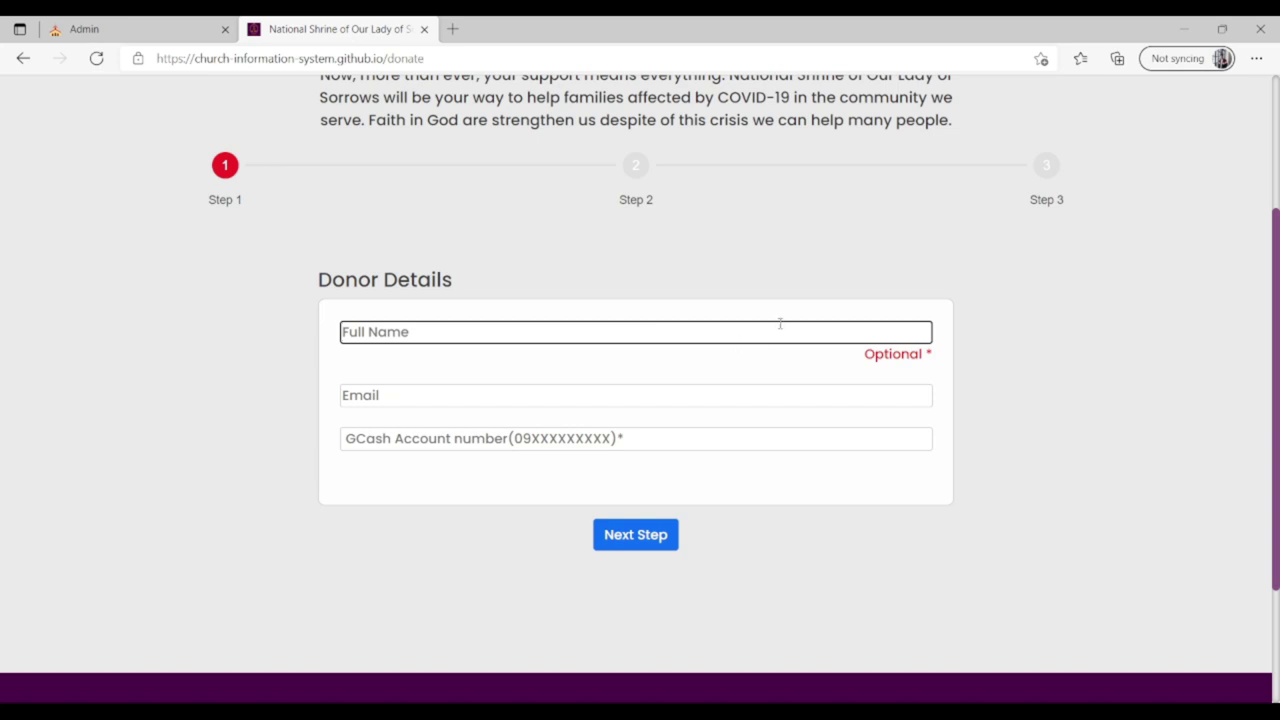
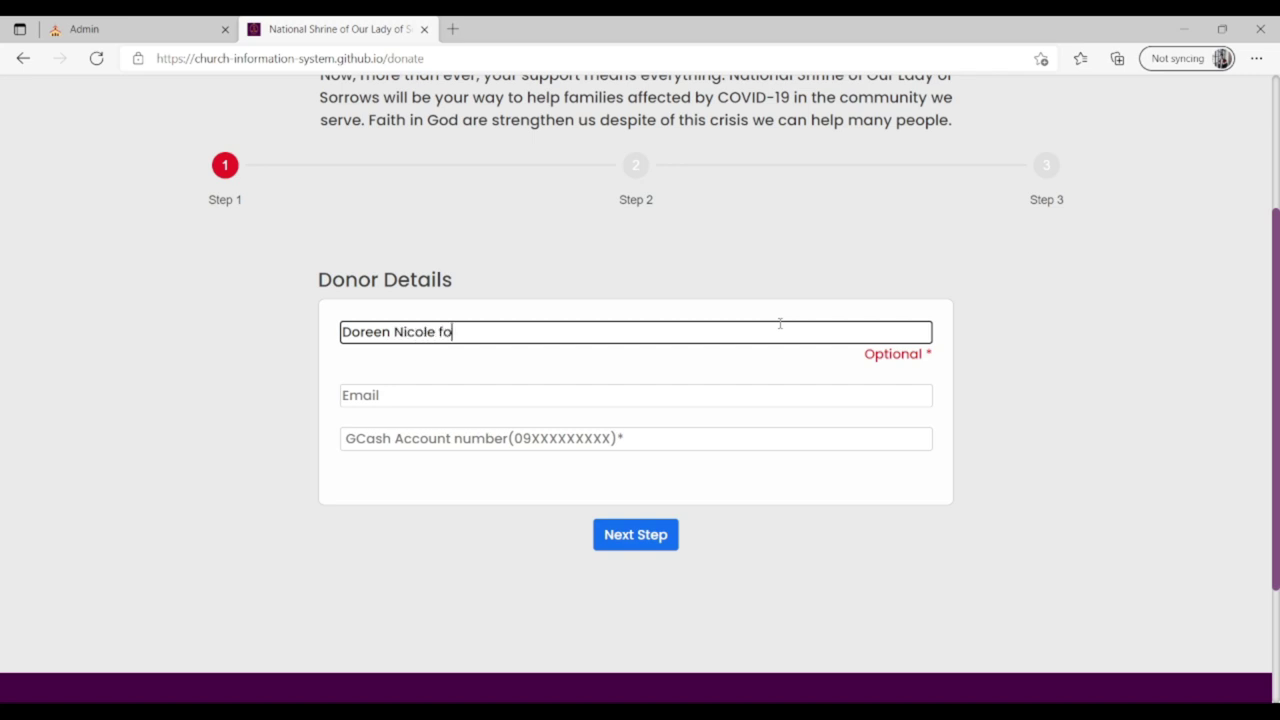
{"action": "left_click", "coordinate": [850, 402]}
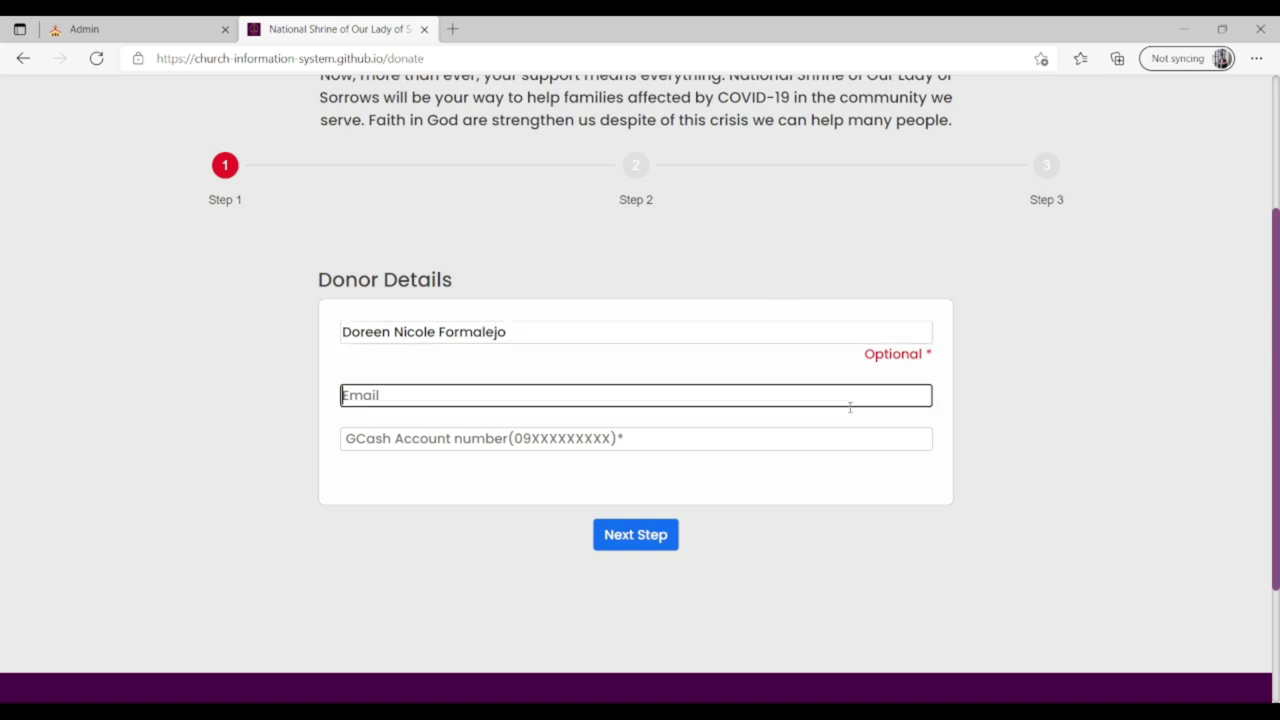
{"action": "left_click", "coordinate": [555, 463]}
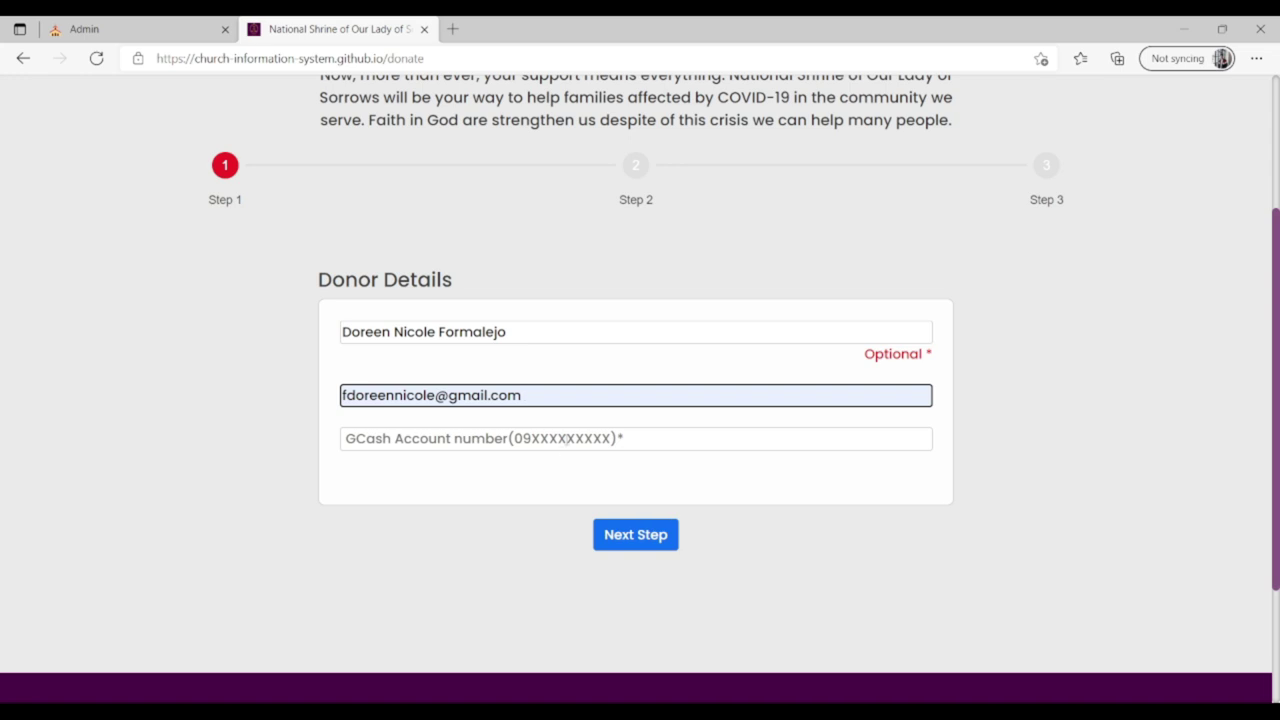
{"action": "left_click", "coordinate": [567, 438]}
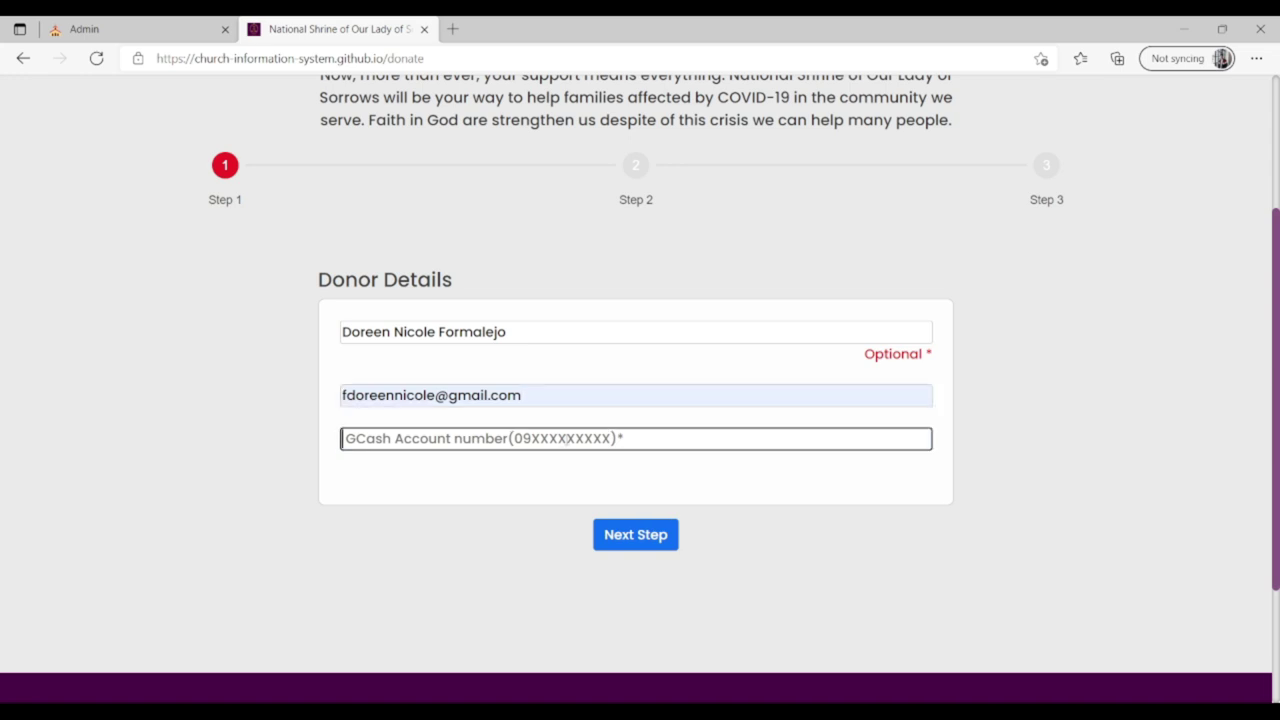
{"action": "left_click", "coordinate": [503, 496]}
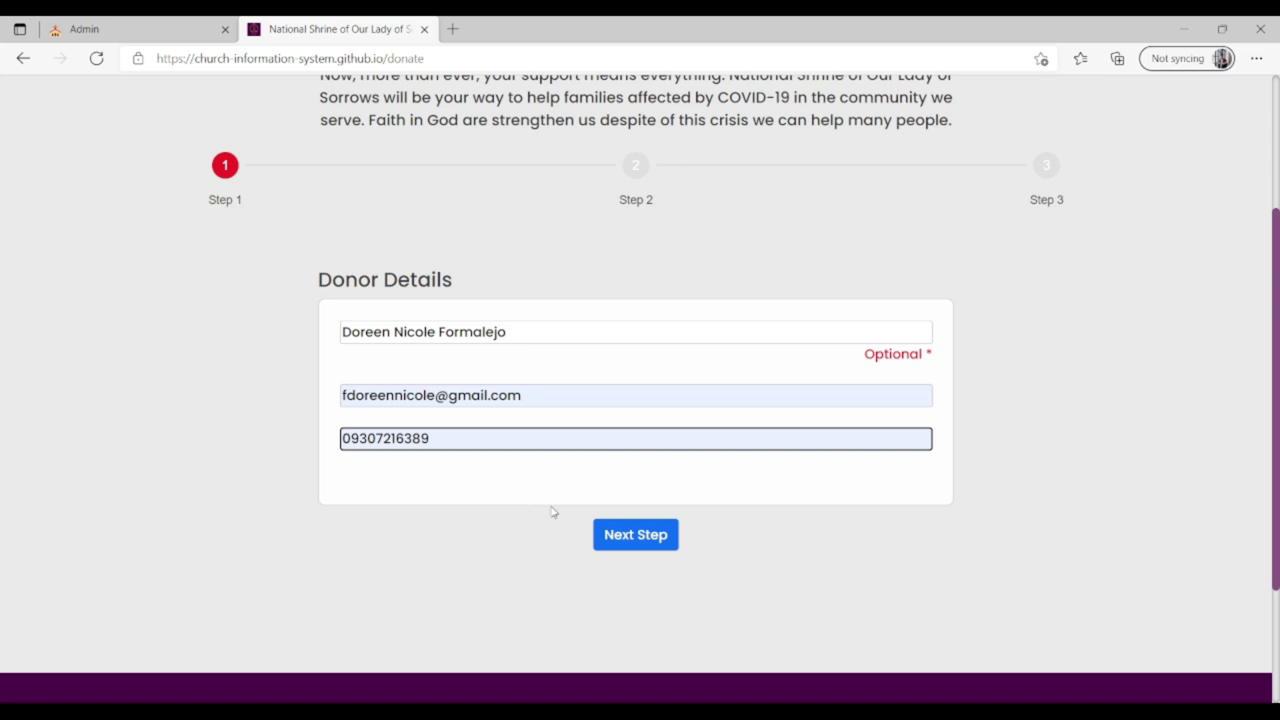
Advance through the QR payment and summary steps, send the donation, and dismiss the confirmation.
{"action": "left_click", "coordinate": [606, 535]}
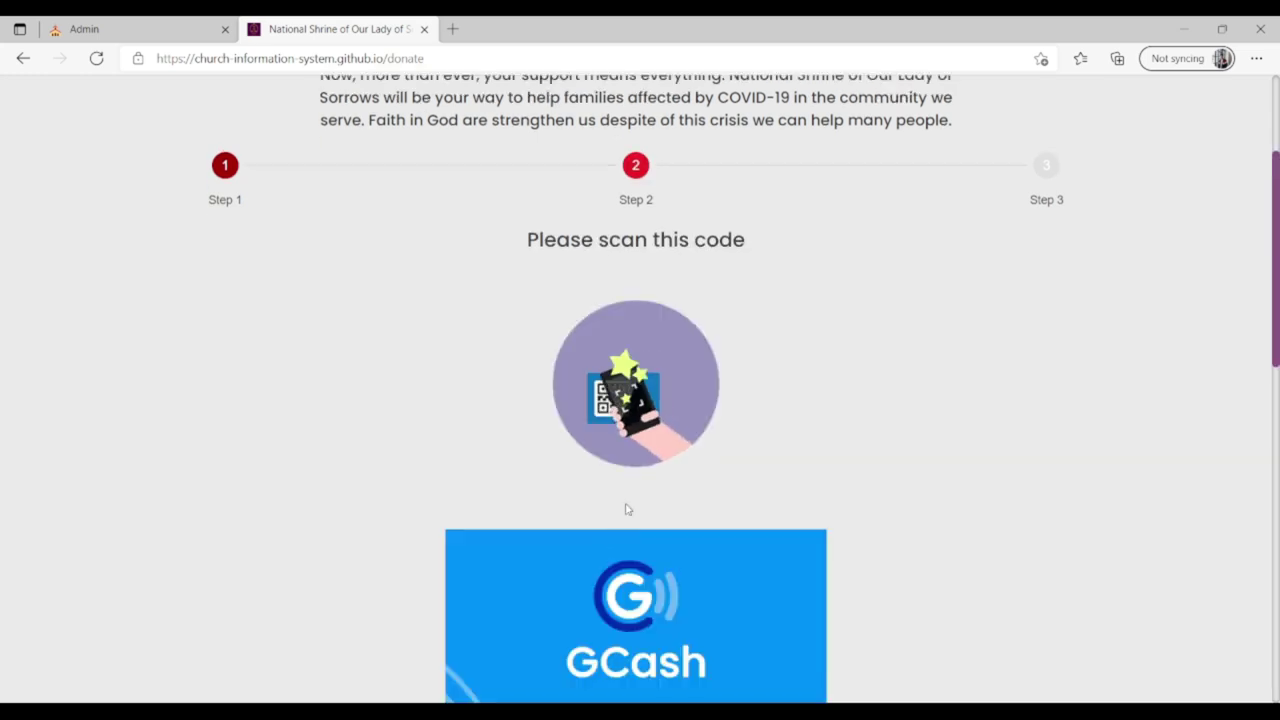
{"action": "left_click_drag", "start_coordinate": [1277, 200], "coordinate": [1277, 440]}
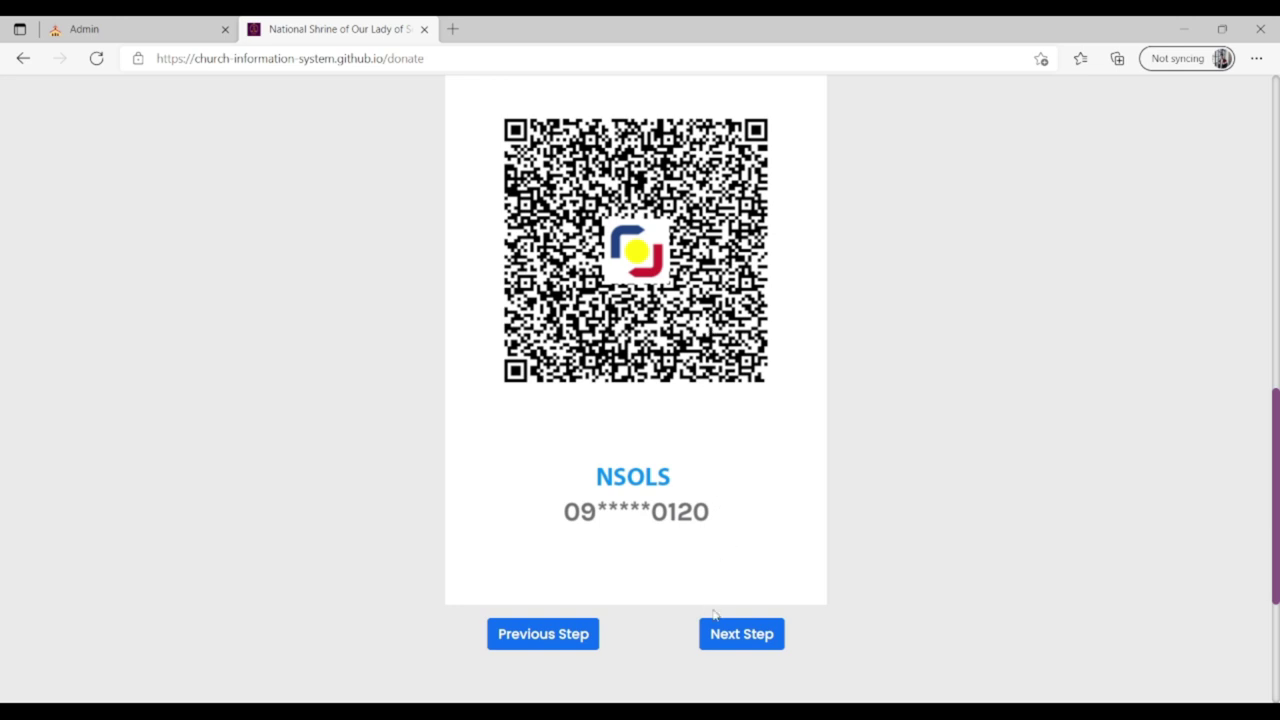
{"action": "left_click", "coordinate": [735, 635]}
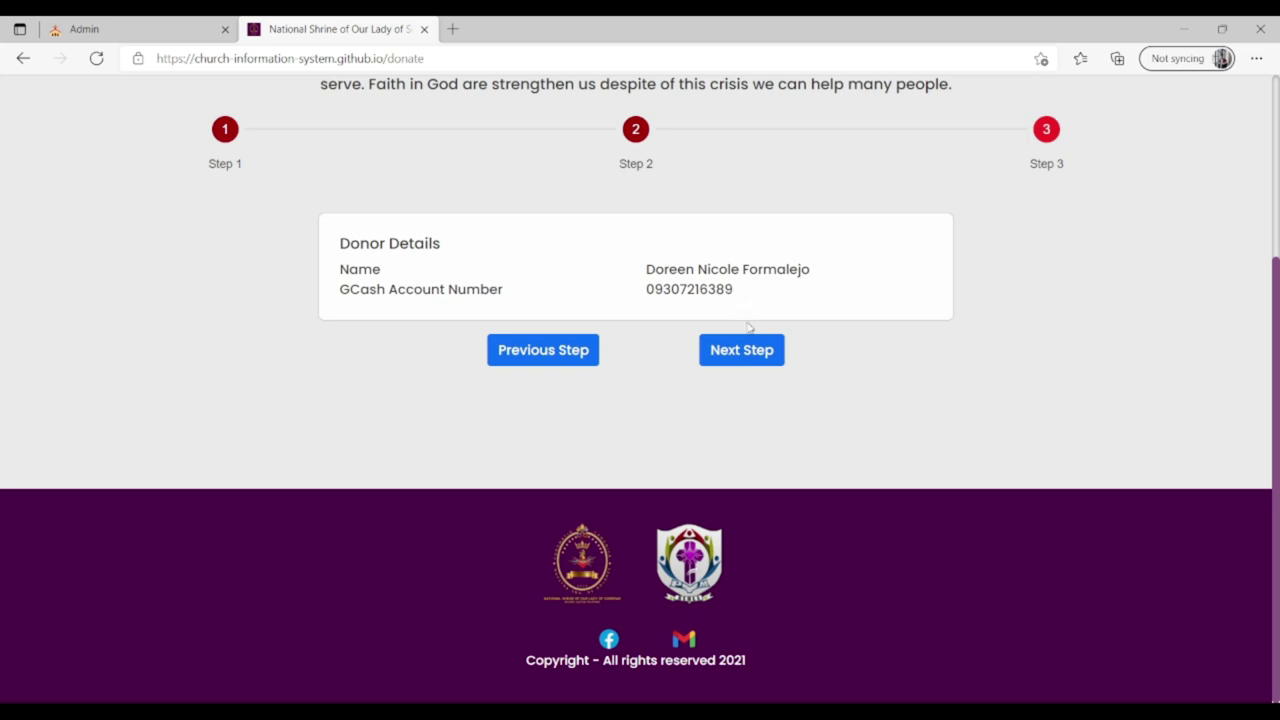
{"action": "left_click", "coordinate": [755, 357]}
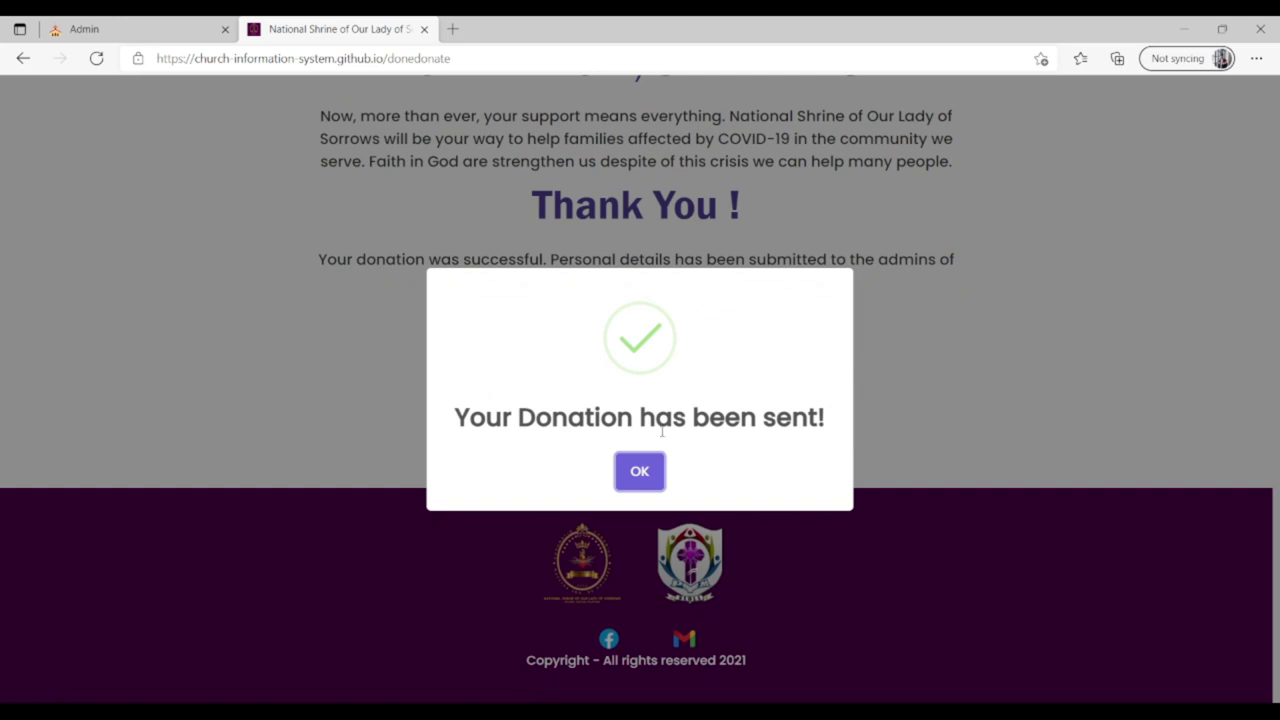
{"action": "left_click", "coordinate": [641, 476]}
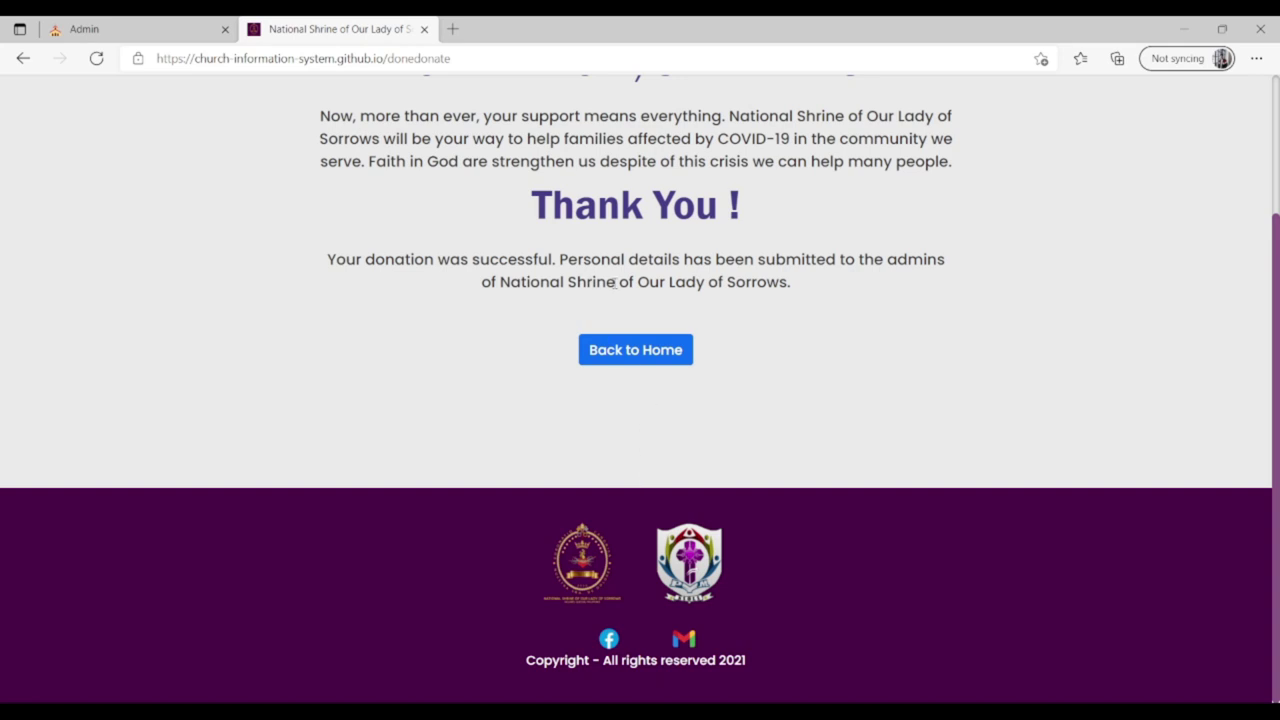
Return to the shrine's home page, then switch to the admin login tab.
{"action": "left_click", "coordinate": [656, 349]}
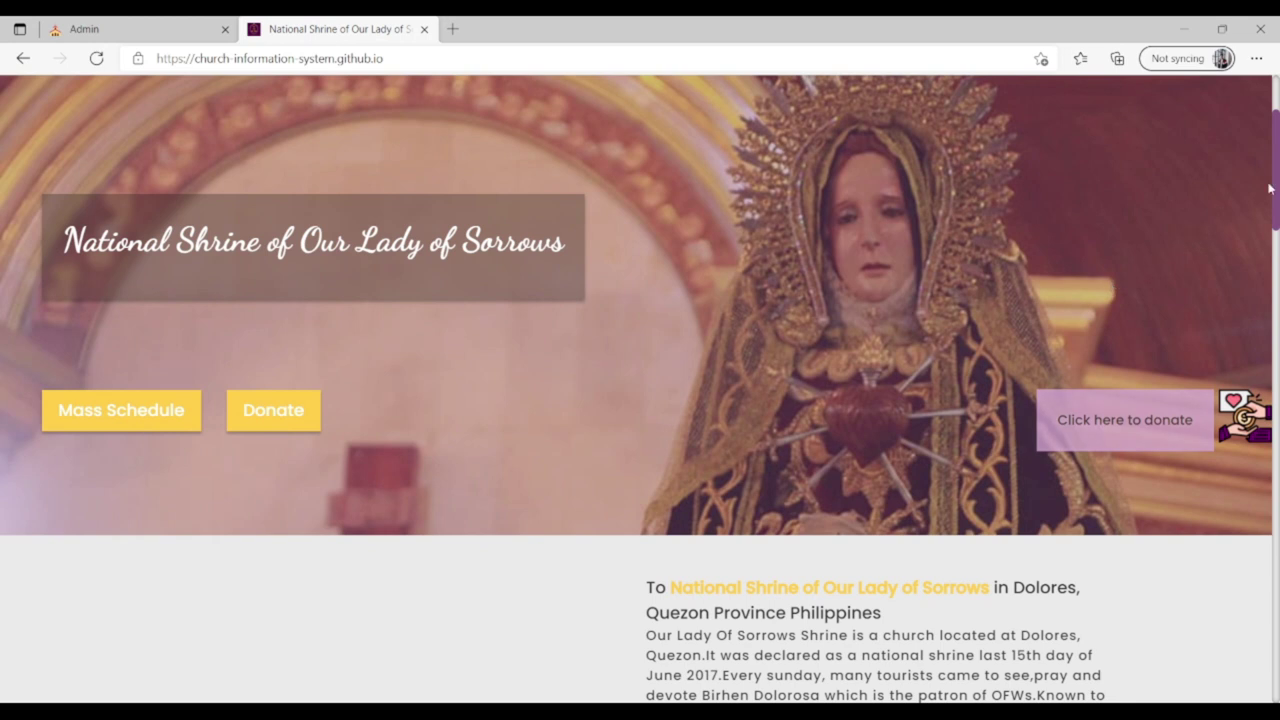
{"action": "scroll", "coordinate": [1277, 181], "scroll_direction": "up", "scroll_amount": 1}
{"action": "left_click_drag", "start_coordinate": [1277, 181], "coordinate": [1277, 148]}
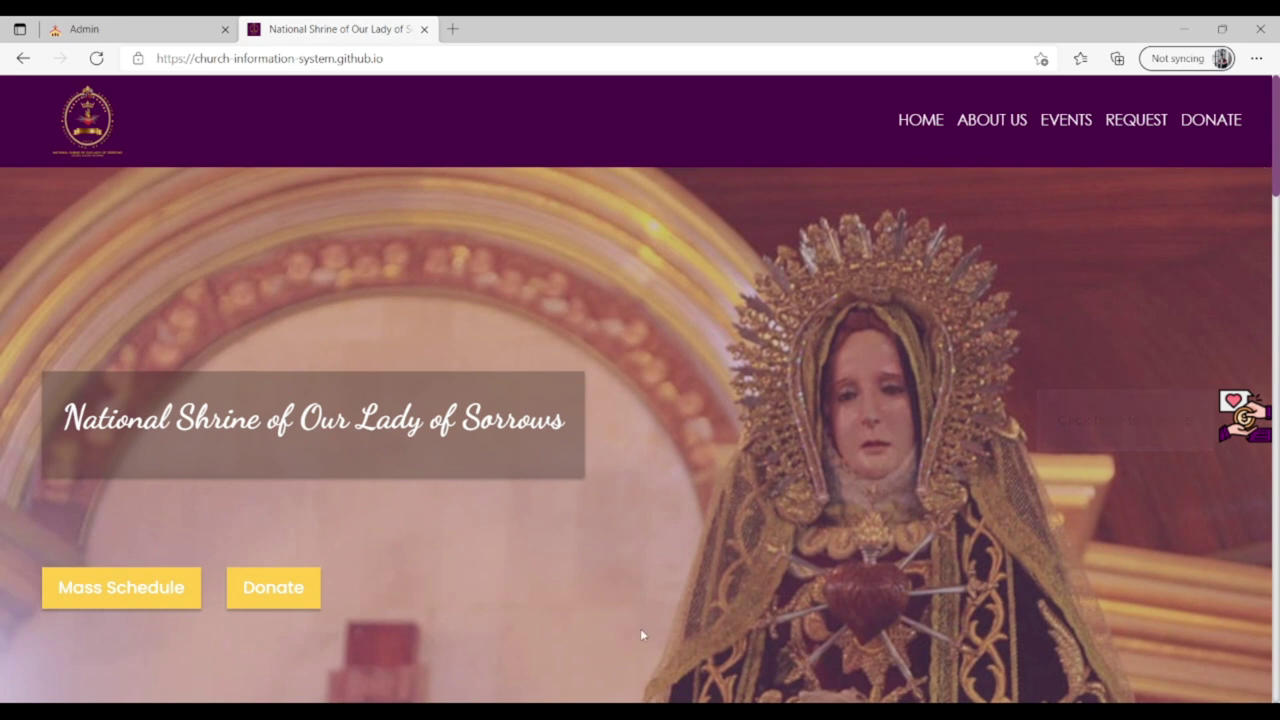
{"action": "key", "text": "ctrl+shift+Tab"}
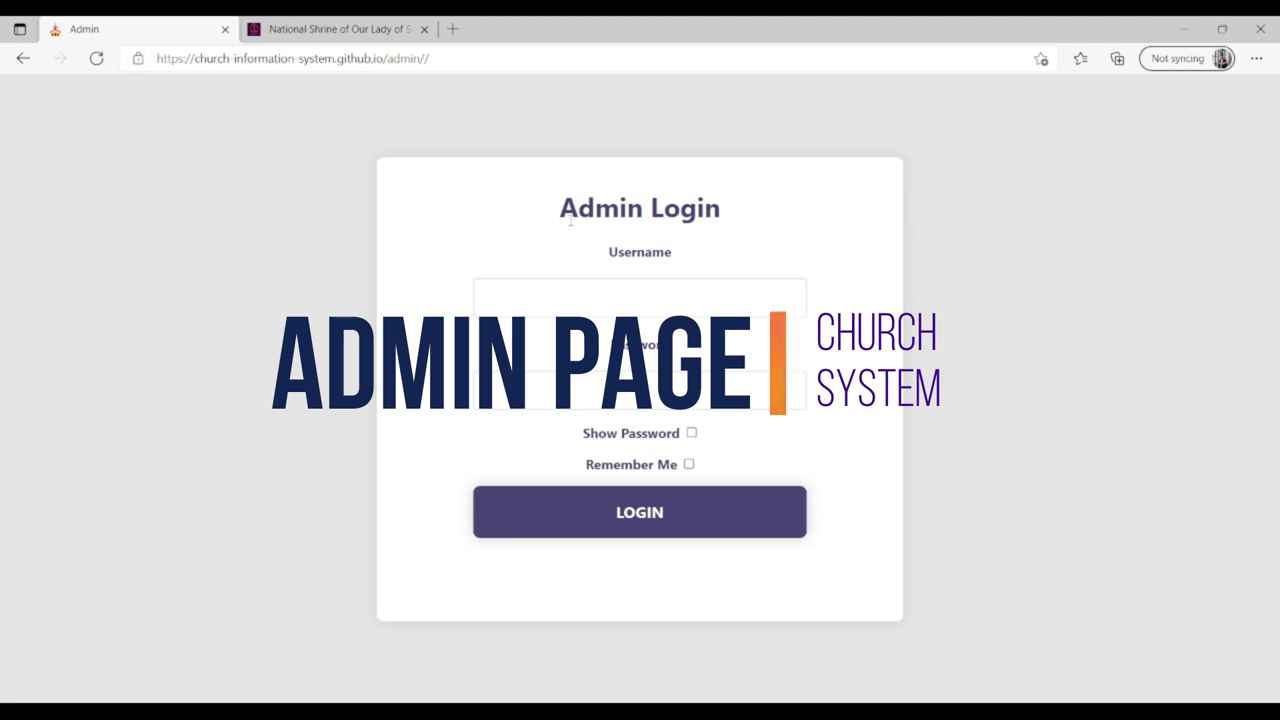
Log in with the admin username and password, and dismiss the success message.
{"action": "left_click", "coordinate": [630, 297]}
{"action": "type", "text": "as"}
{"action": "key", "text": "BackSpace"}
{"action": "type", "text": "dmin"}
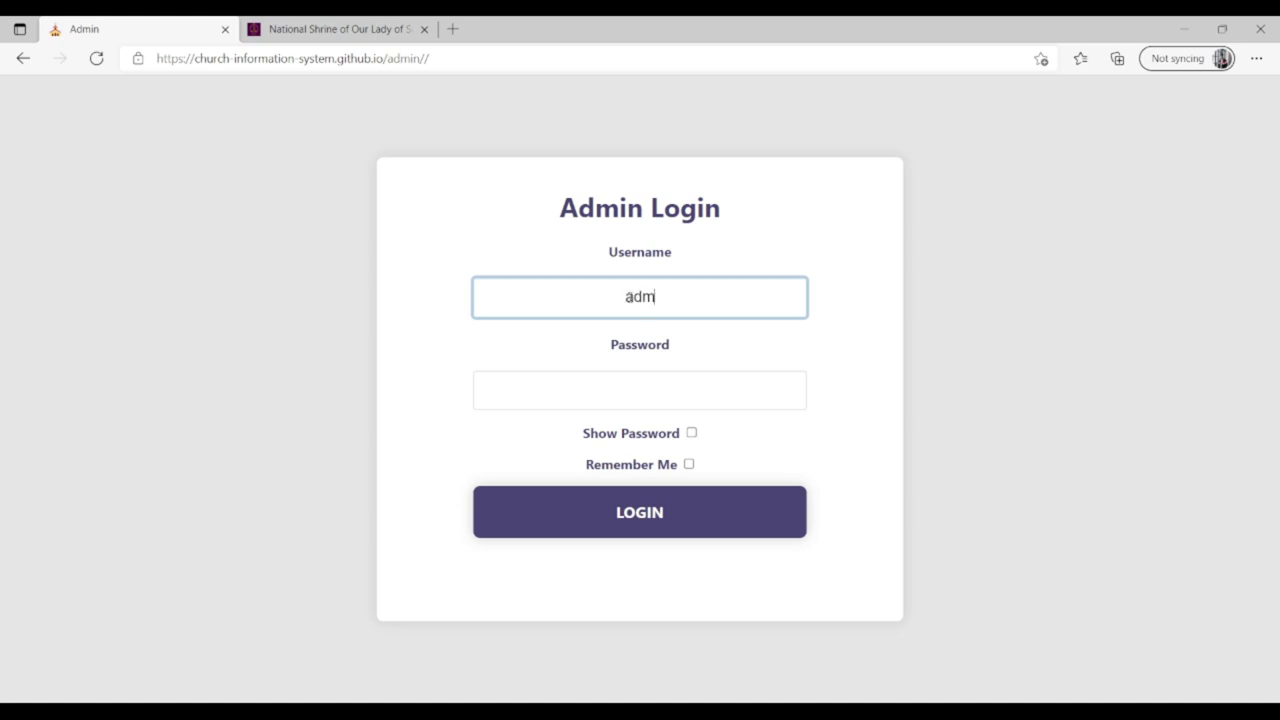
{"action": "left_click", "coordinate": [621, 385]}
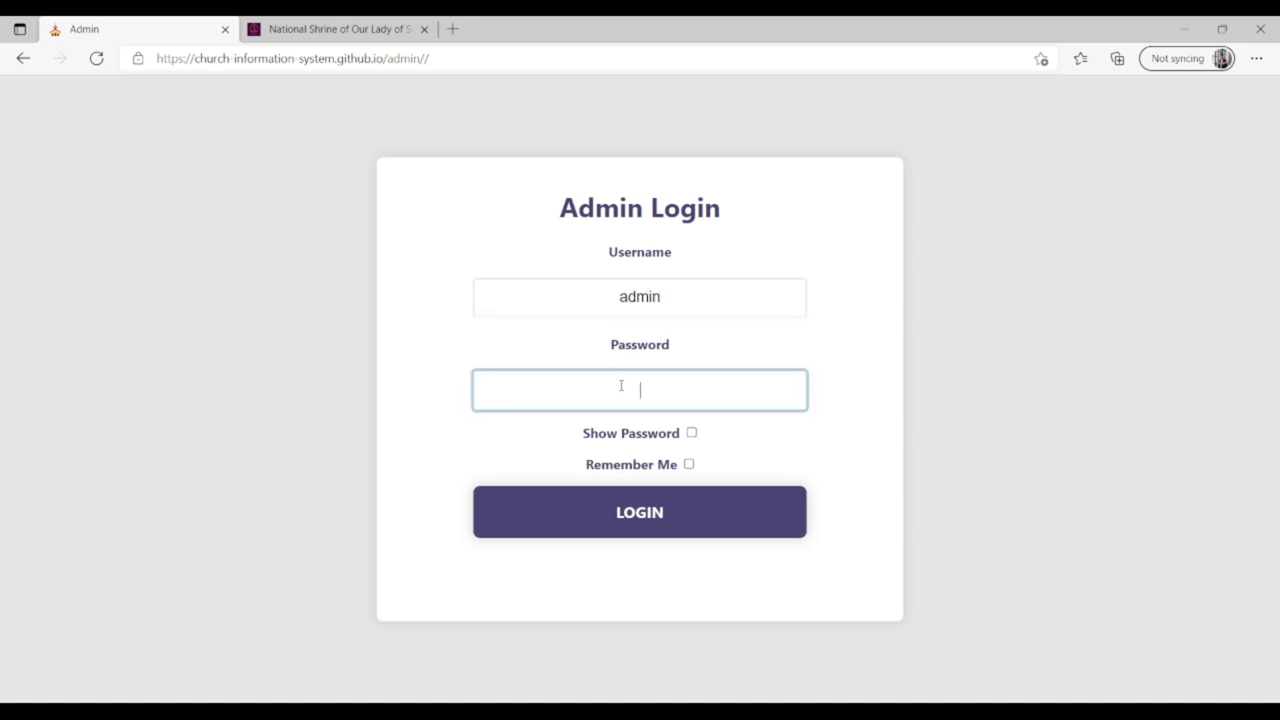
{"action": "type", "text": "admin123"}
{"action": "left_click", "coordinate": [689, 514]}
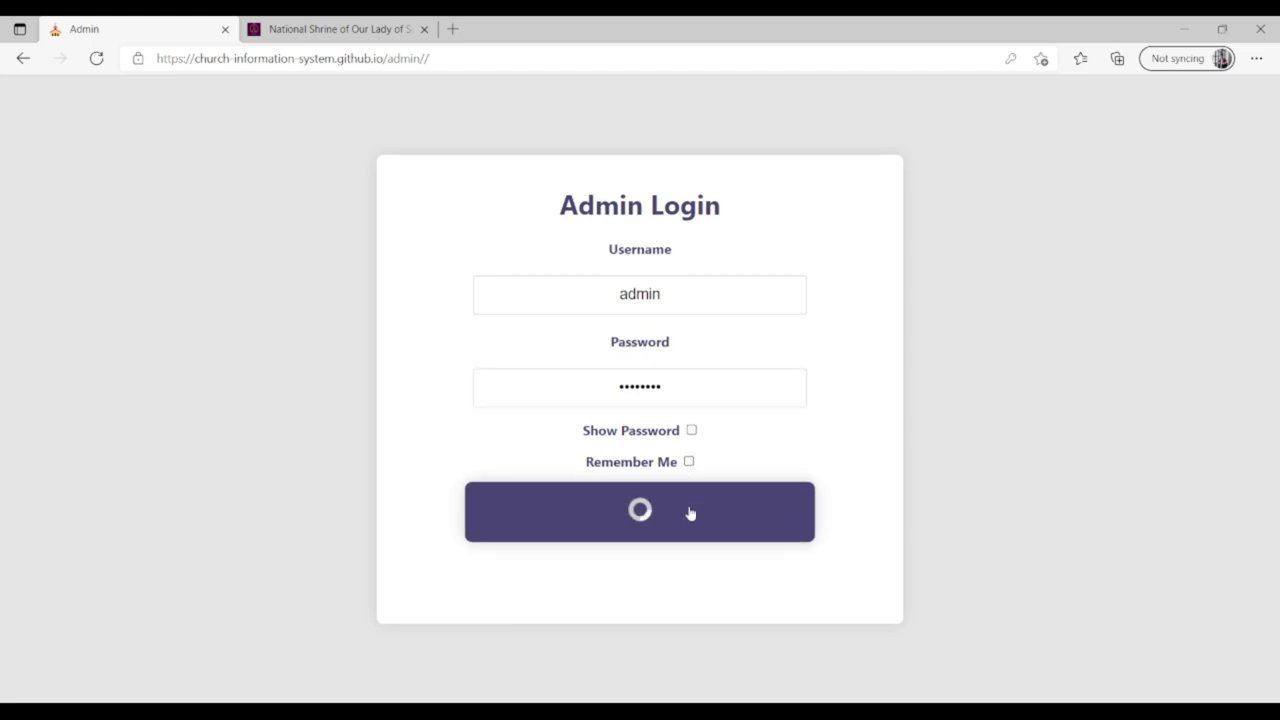
{"action": "left_click", "coordinate": [646, 475]}
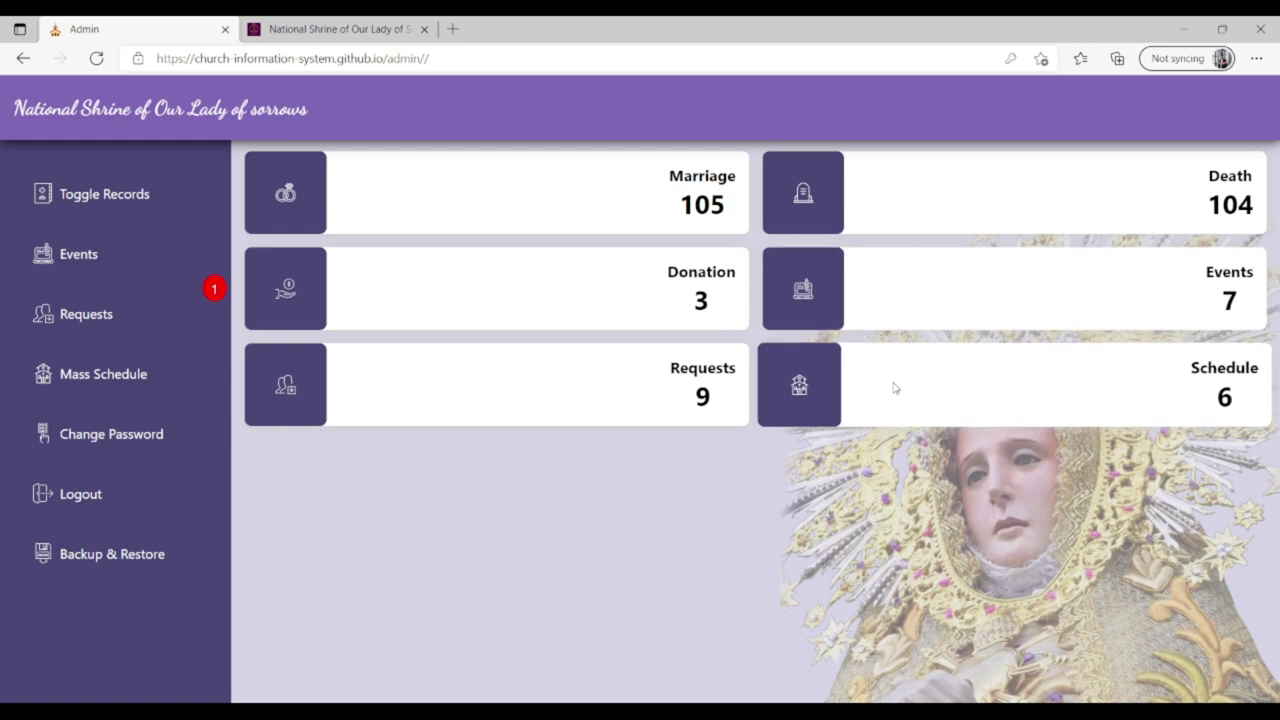
Open the Marriage records under Toggle Records, expanding then collapsing the first couple's details.
{"action": "left_click", "coordinate": [135, 192]}
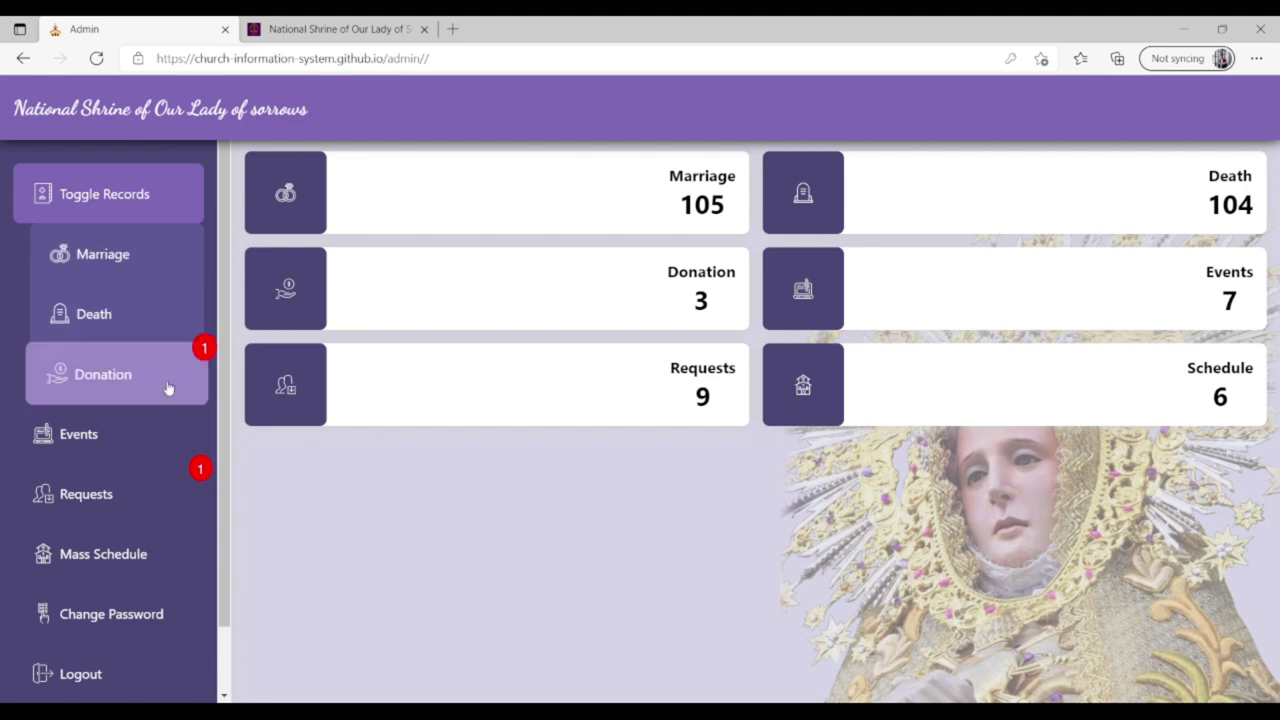
{"action": "left_click", "coordinate": [133, 250]}
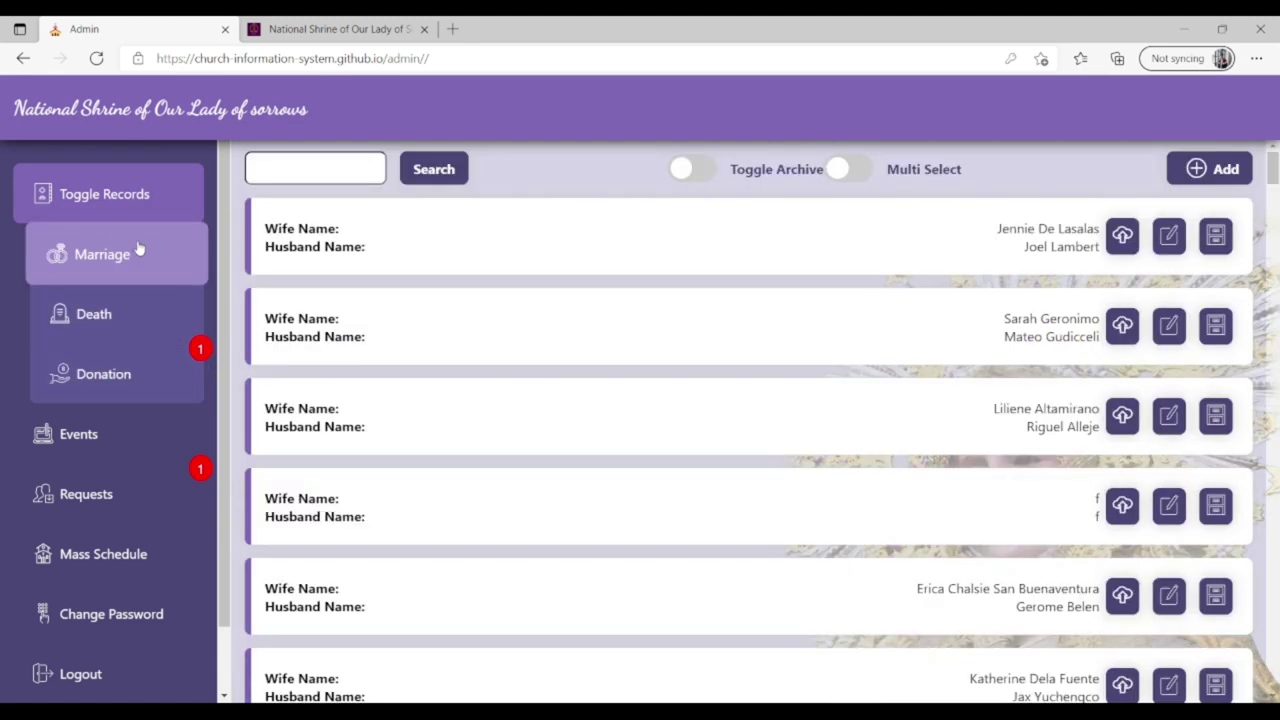
{"action": "left_click", "coordinate": [838, 245]}
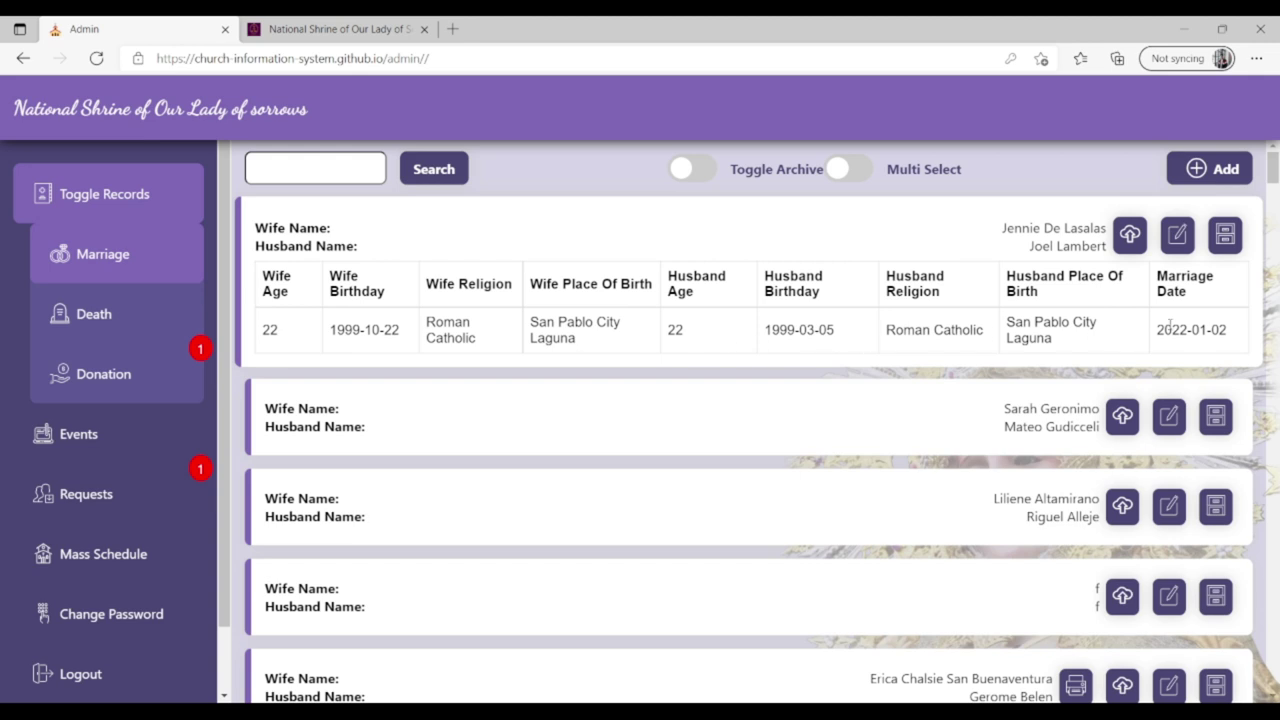
{"action": "left_click", "coordinate": [865, 225]}
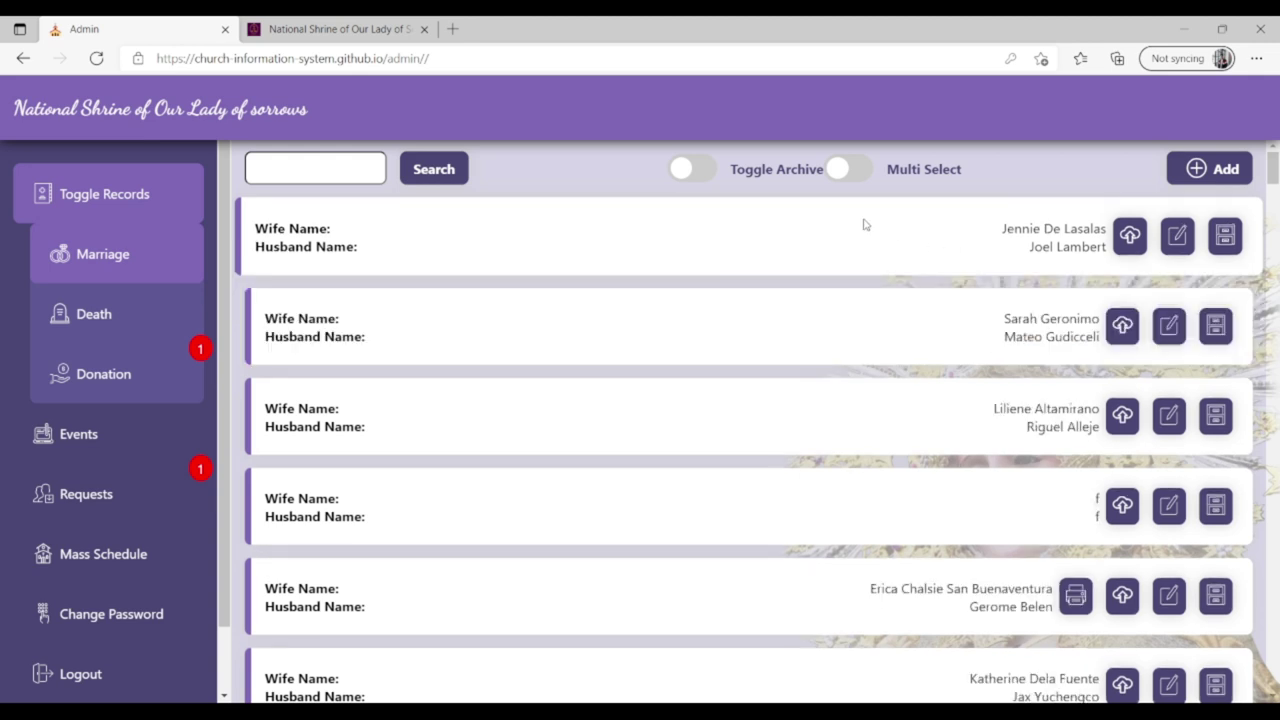
{"action": "left_click", "coordinate": [1237, 172]}
{"action": "left_click", "coordinate": [614, 277]}
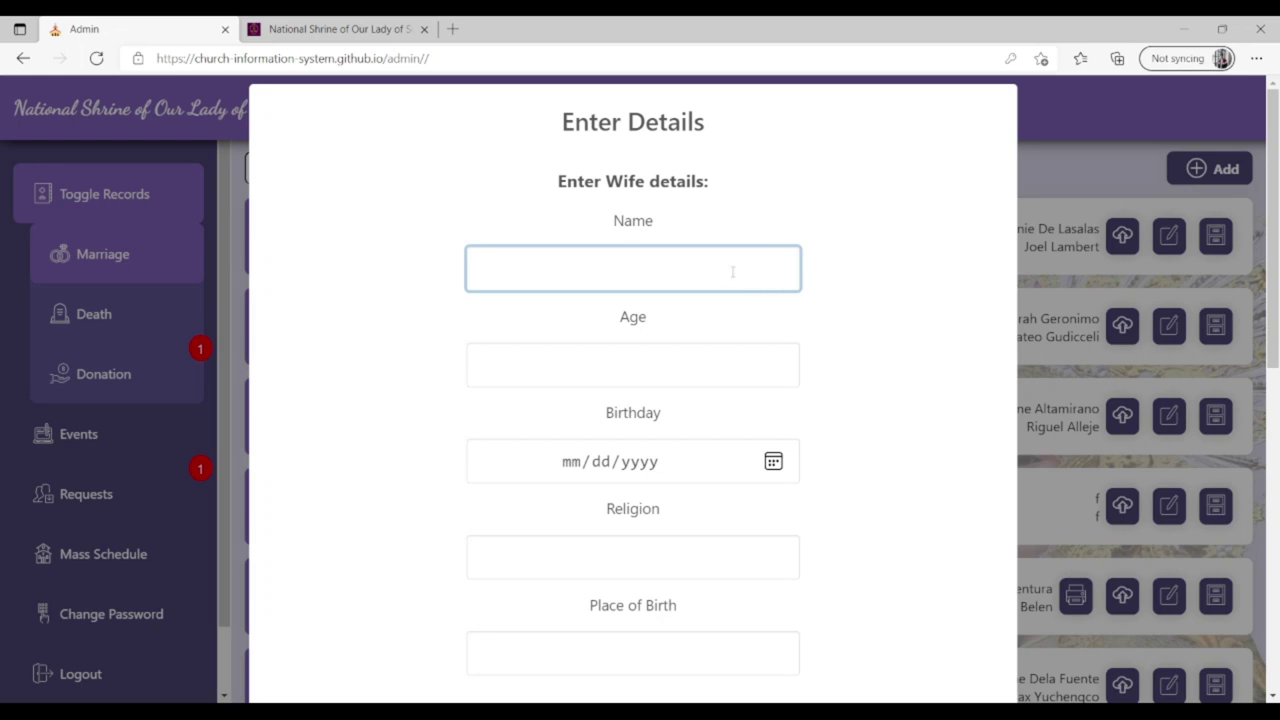
{"action": "type", "text": "Viy Cortez"}
{"action": "left_click", "coordinate": [683, 362]}
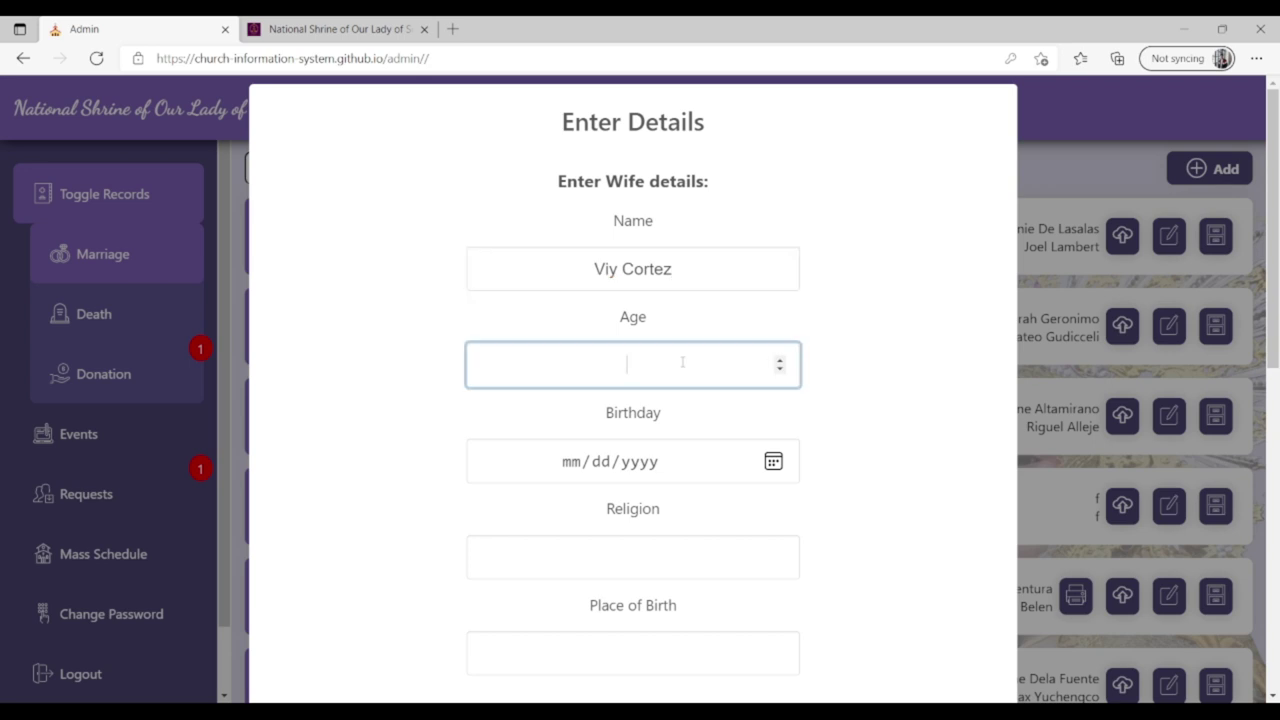
{"action": "type", "text": "25"}
{"action": "left_click", "coordinate": [583, 463]}
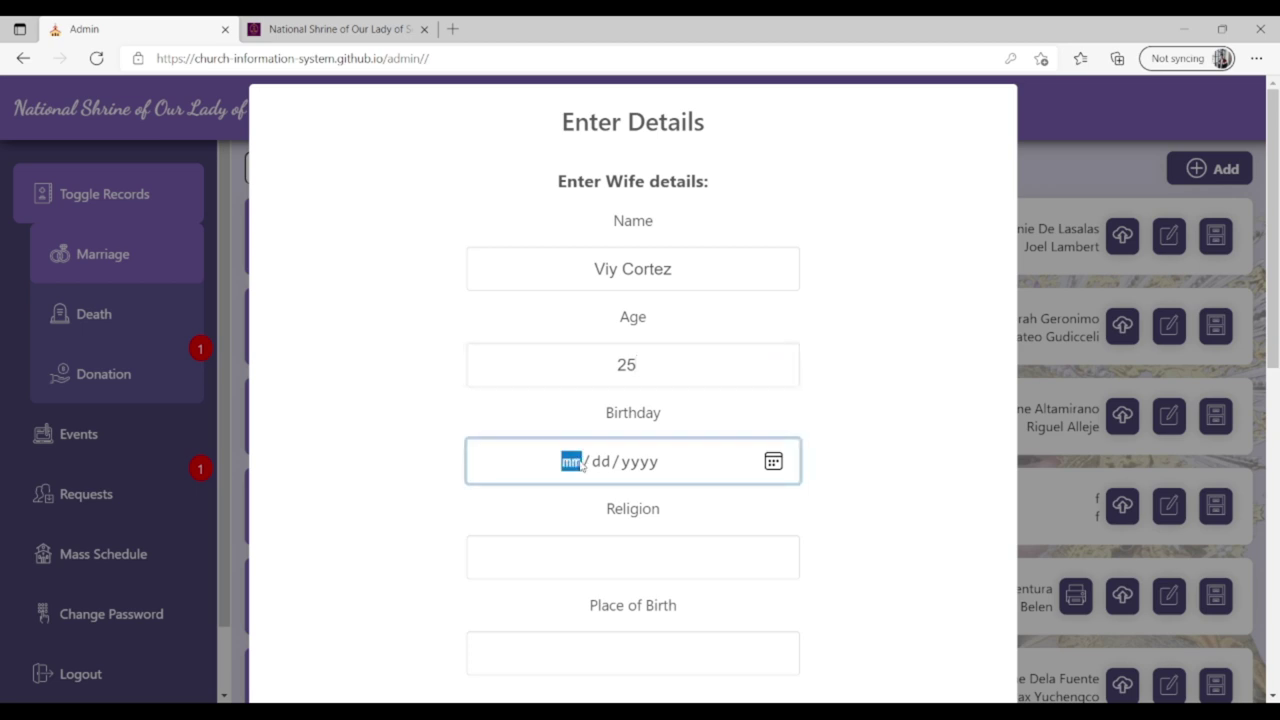
{"action": "type", "text": "07/23/199"}
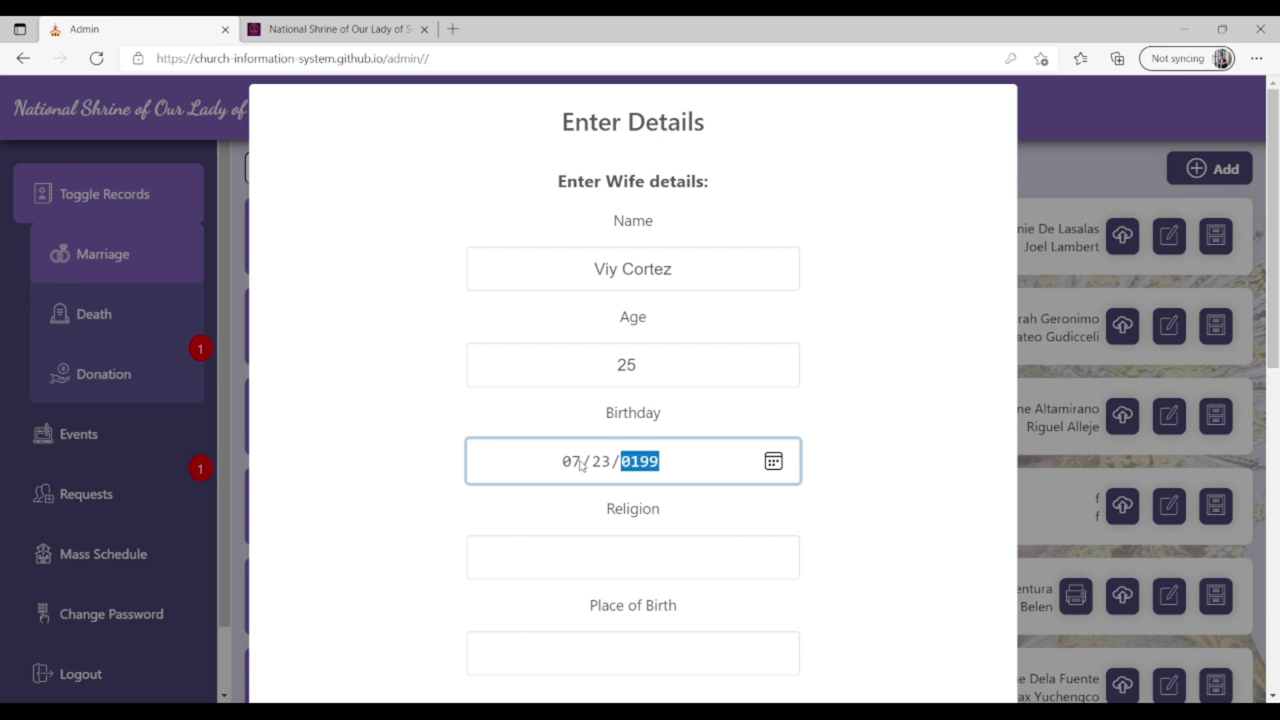
{"action": "type", "text": "6"}
{"action": "left_click", "coordinate": [641, 550]}
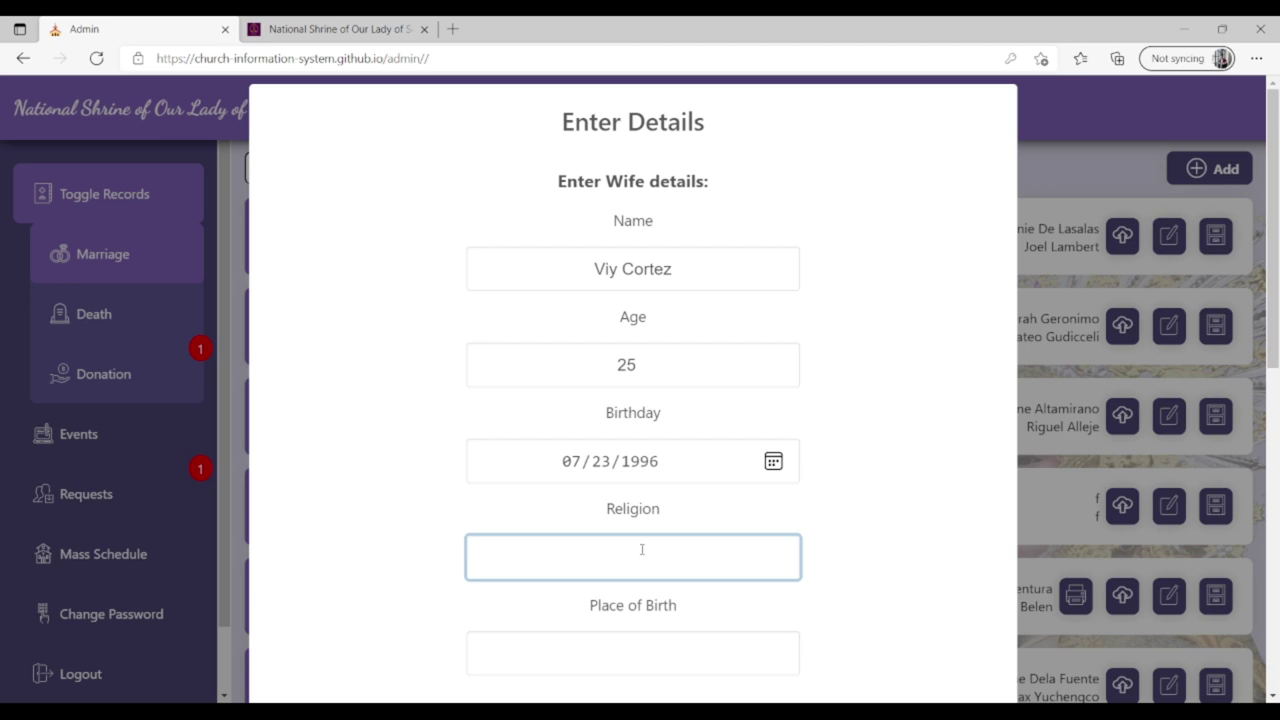
{"action": "type", "text": "Roman Catholic"}
{"action": "left_click_drag", "start_coordinate": [1274, 244], "coordinate": [1272, 374]}
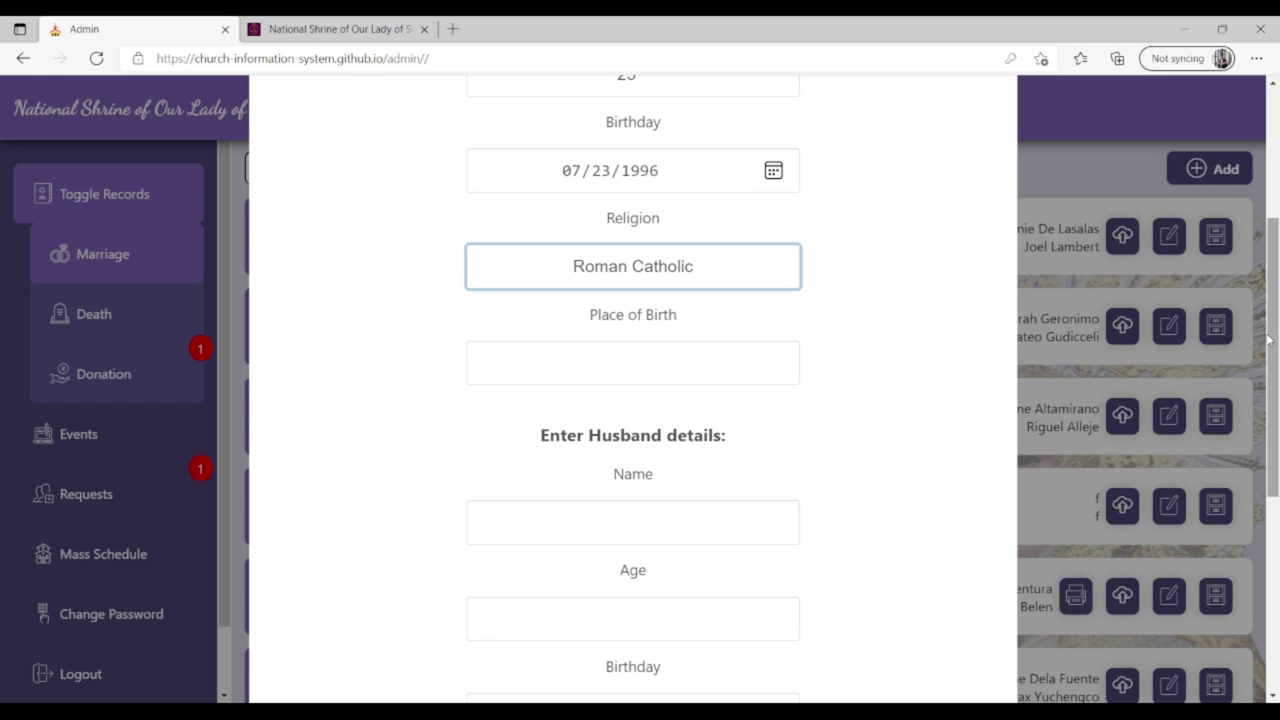
{"action": "scroll", "coordinate": [771, 157], "scroll_direction": "down", "scroll_amount": 2}
{"action": "left_click", "coordinate": [708, 212]}
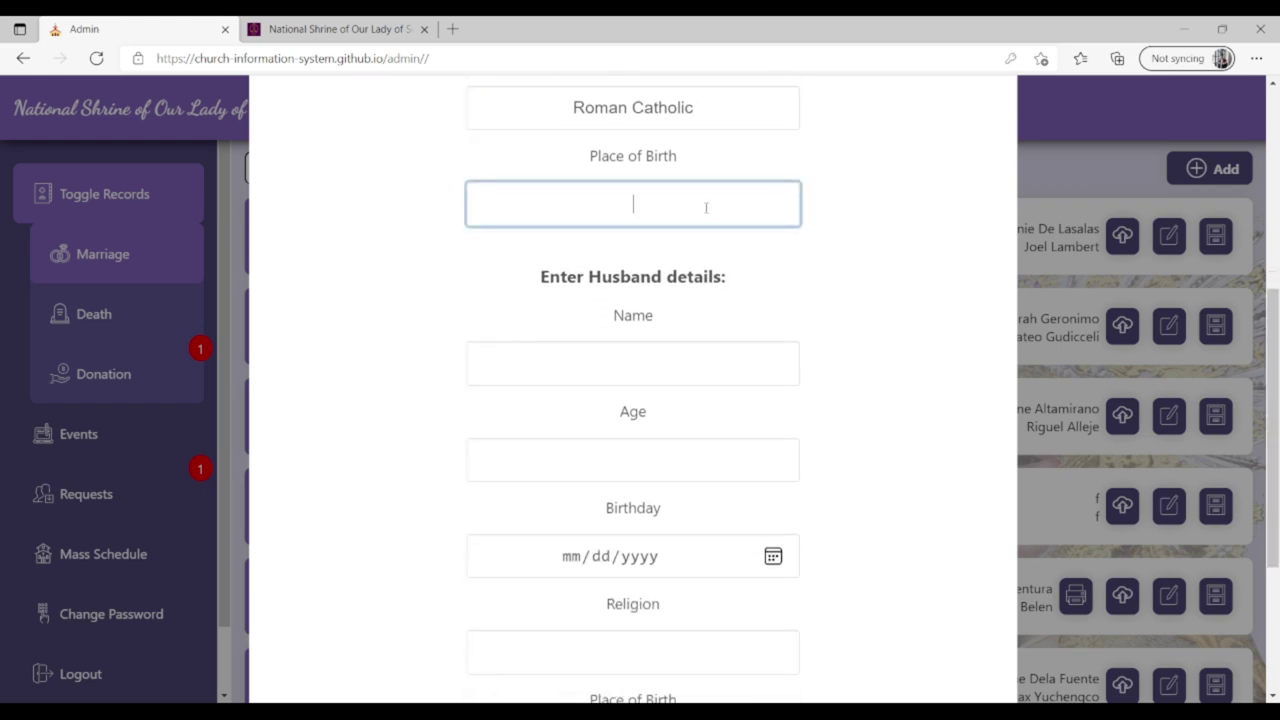
{"action": "type", "text": "Dolores, Quezon"}
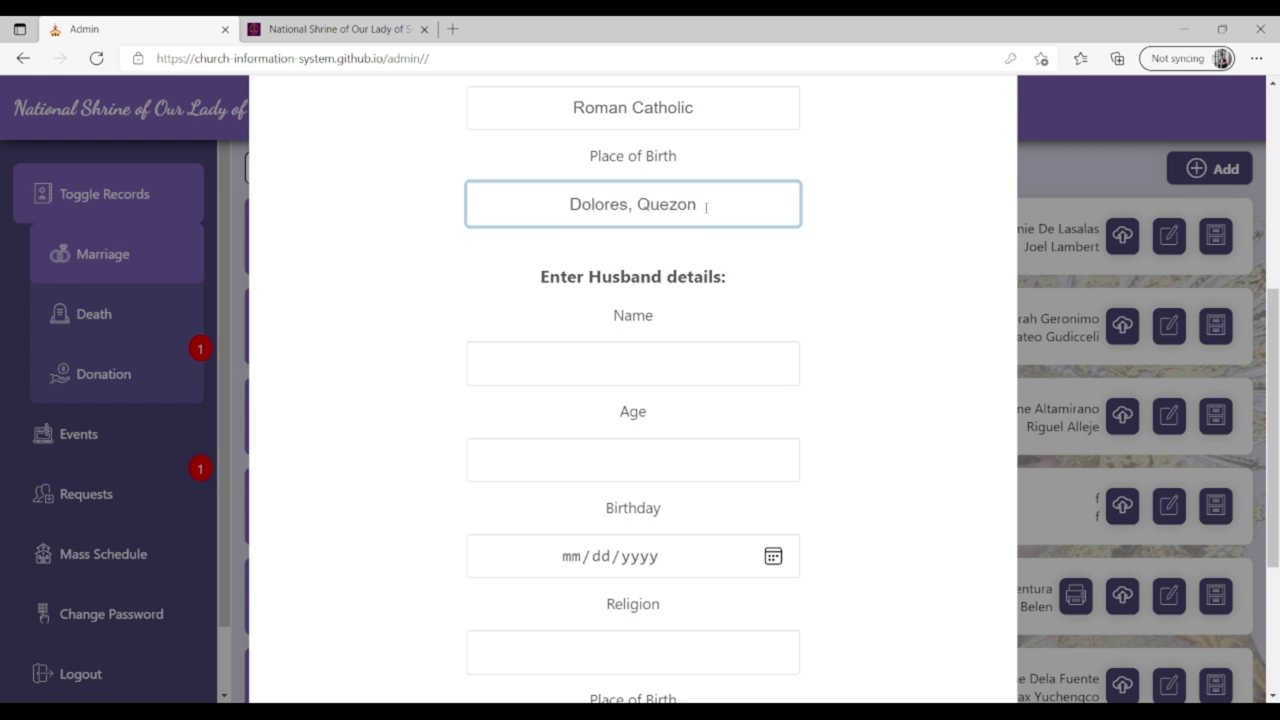
{"action": "left_click", "coordinate": [704, 368]}
{"action": "type", "text": "Lincol"}
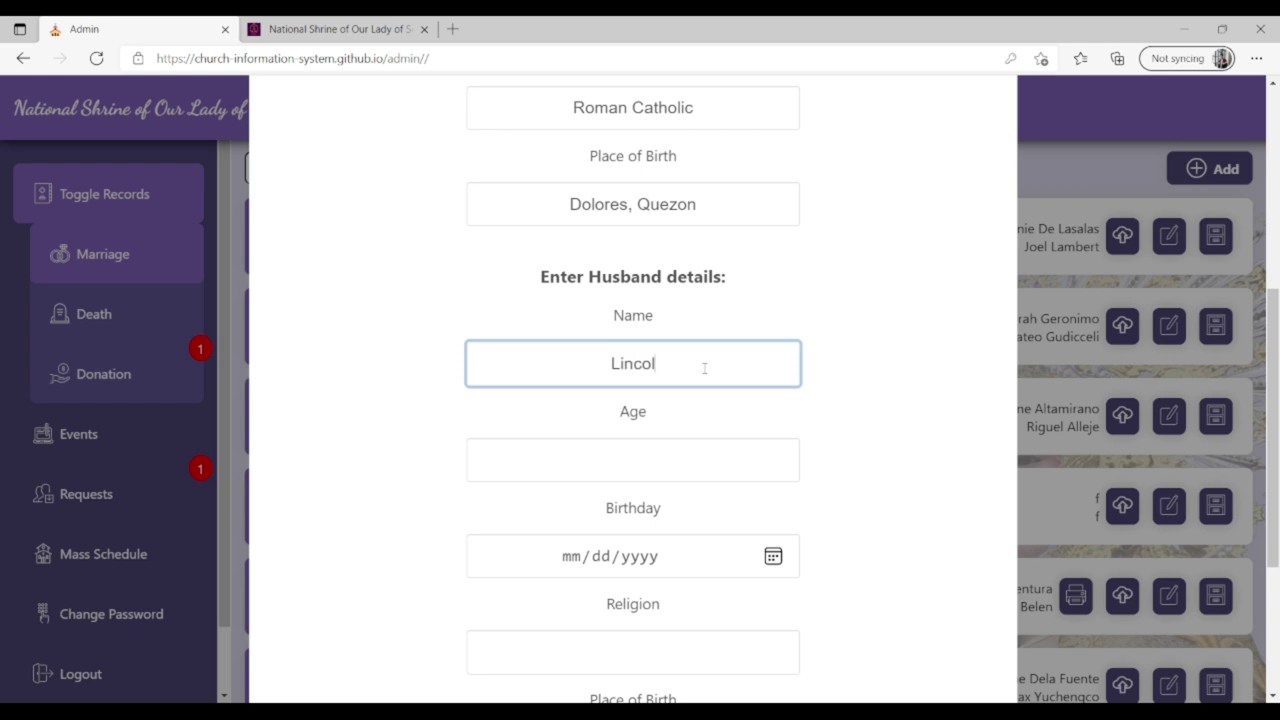
{"action": "type", "text": "n Vela"}
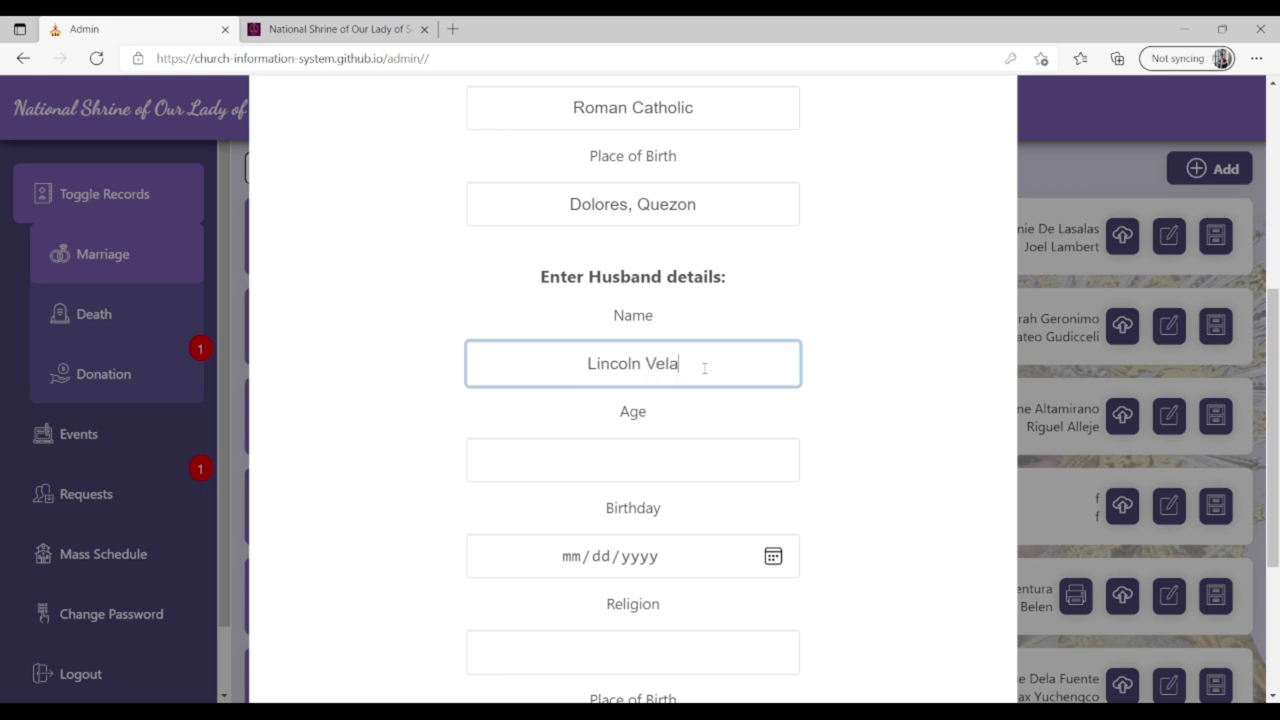
{"action": "type", "text": "sque"}
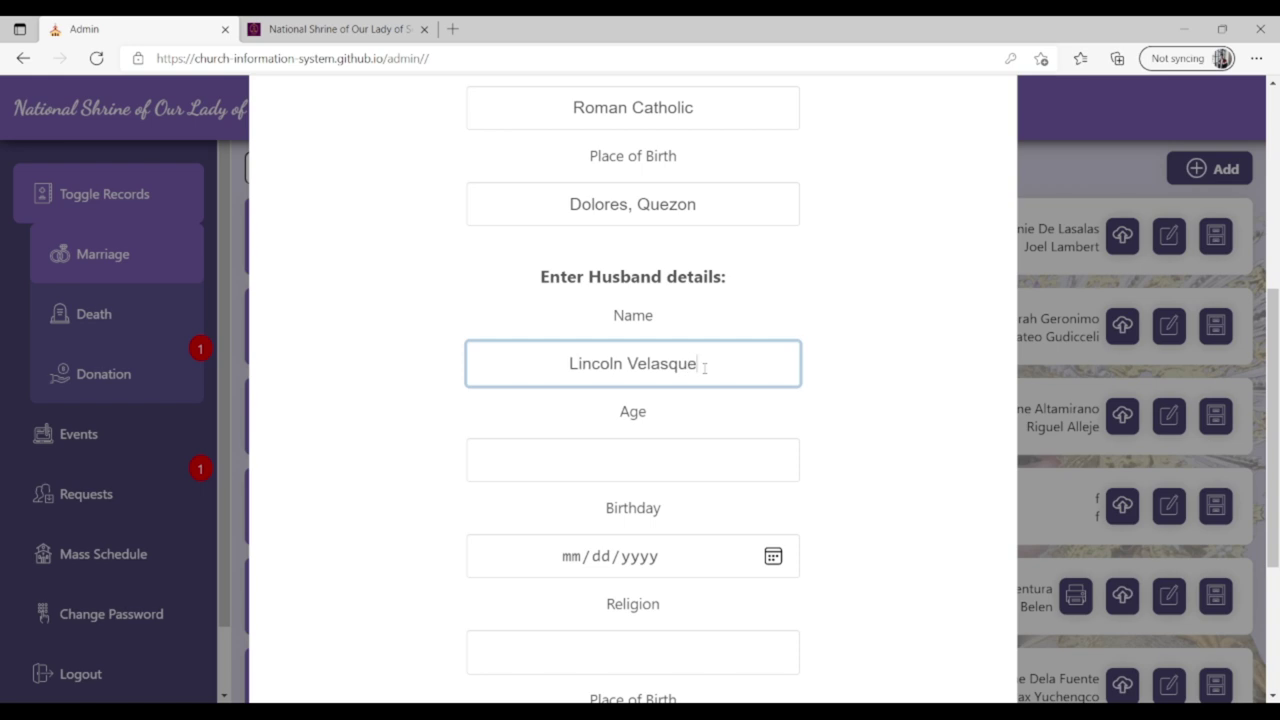
{"action": "type", "text": "z"}
{"action": "left_click", "coordinate": [659, 466]}
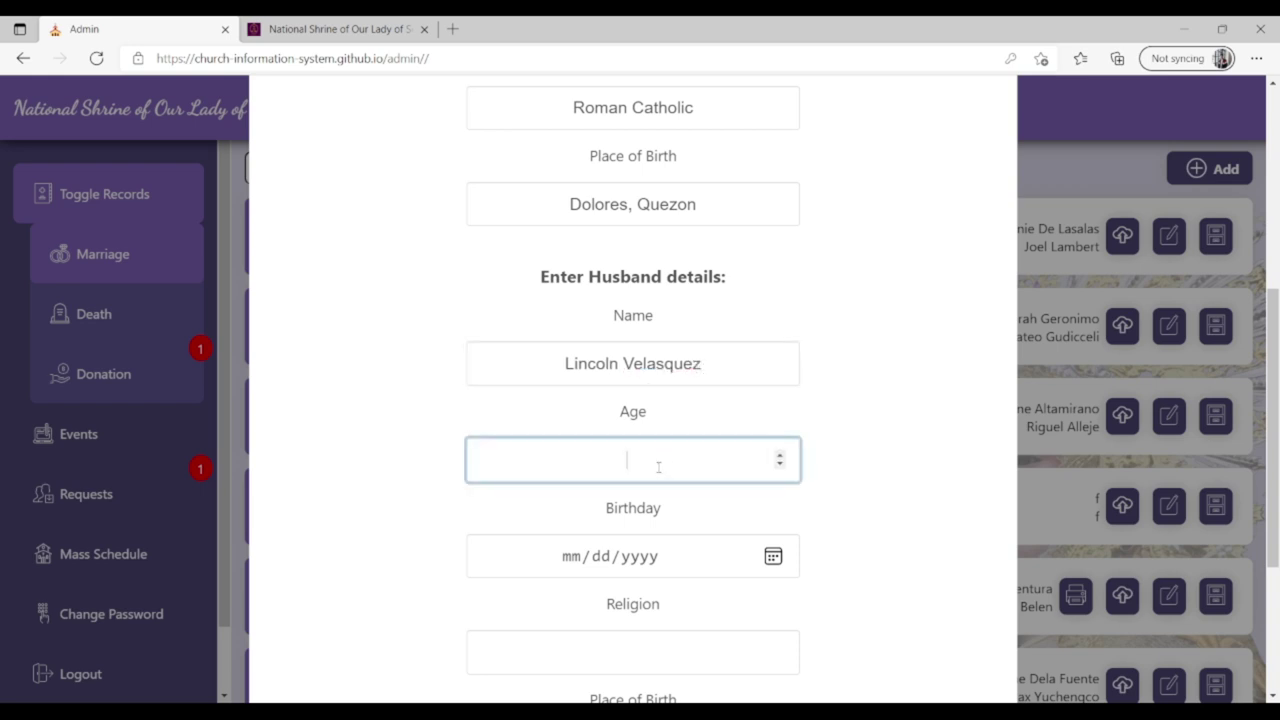
{"action": "type", "text": "30"}
{"action": "left_click", "coordinate": [584, 558]}
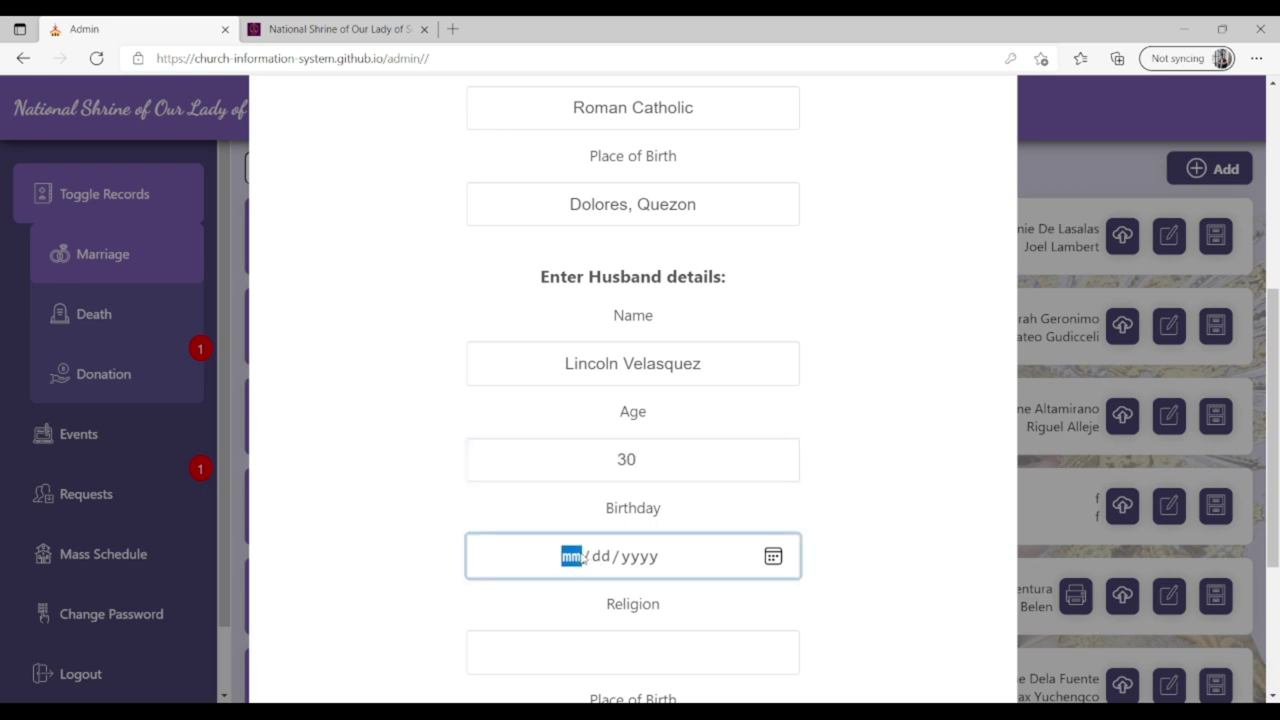
{"action": "type", "text": "10/27/"}
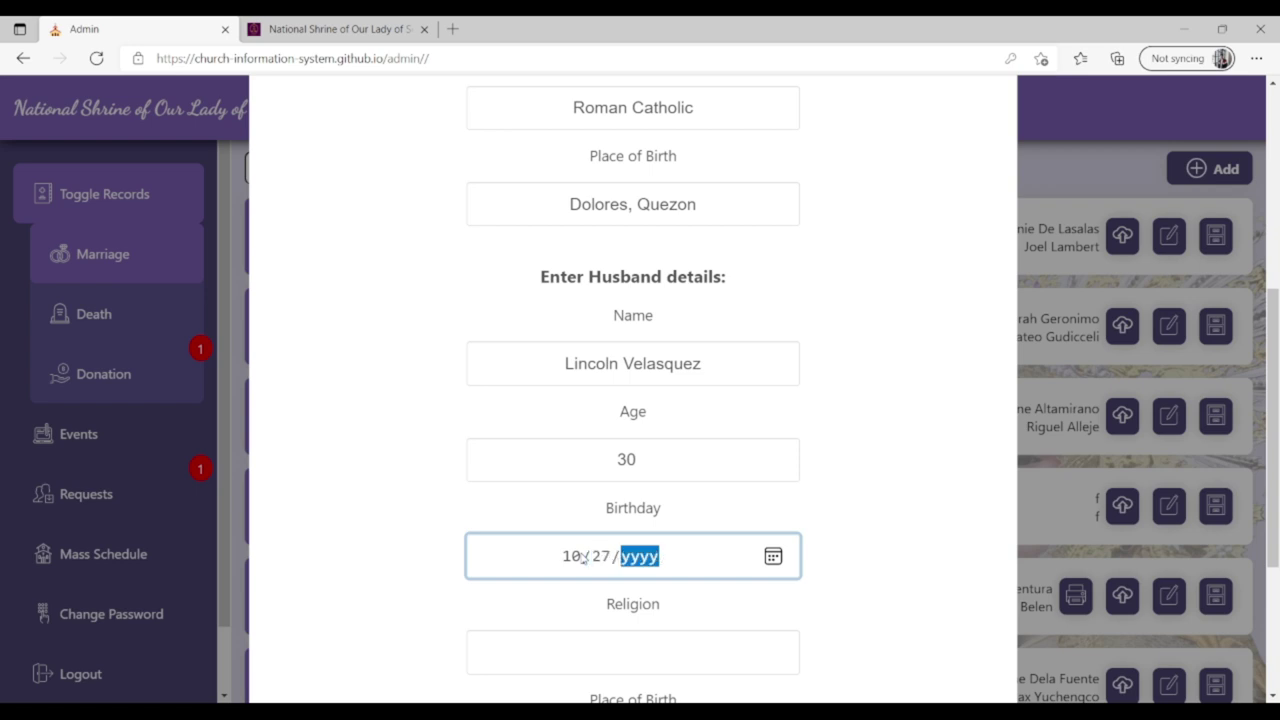
{"action": "type", "text": "1991"}
Set the husband's religion Roman Catholic, birthplace Dolores, Quezon, marriage date 03/22/2021, and save.
{"action": "scroll", "coordinate": [795, 442], "scroll_direction": "down", "scroll_amount": 3}
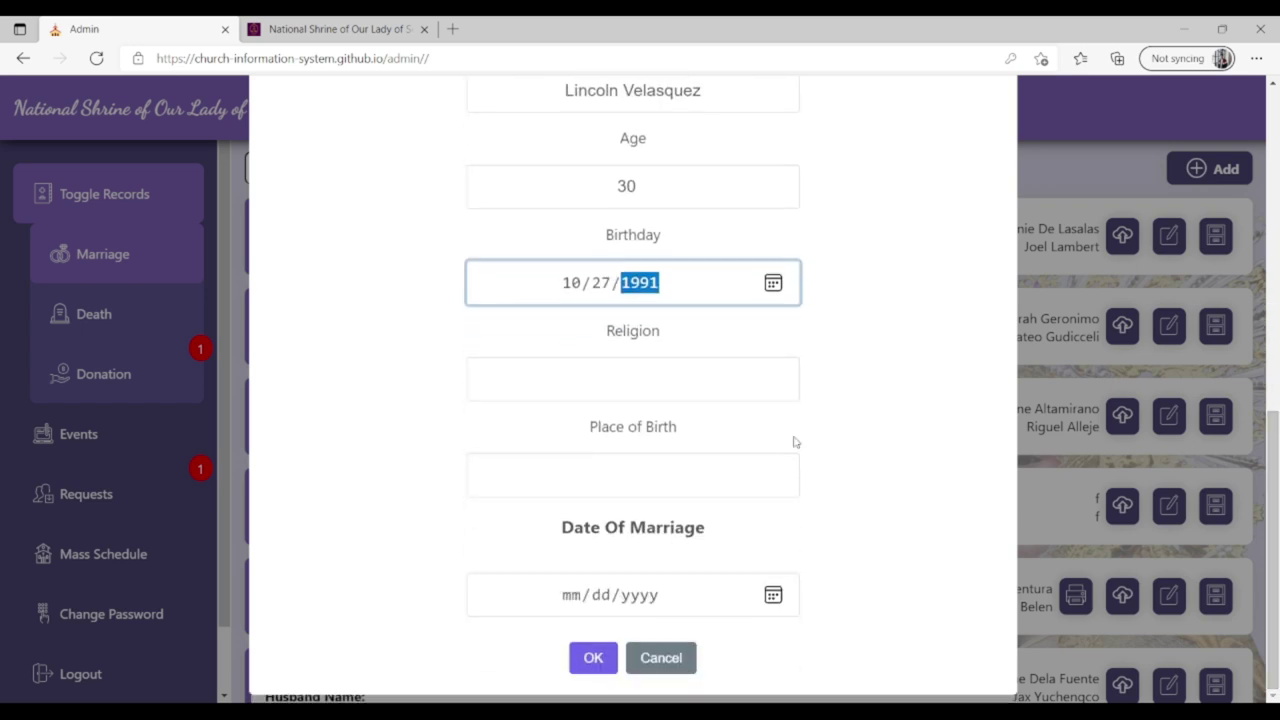
{"action": "left_click", "coordinate": [599, 380]}
{"action": "type", "text": "R"}
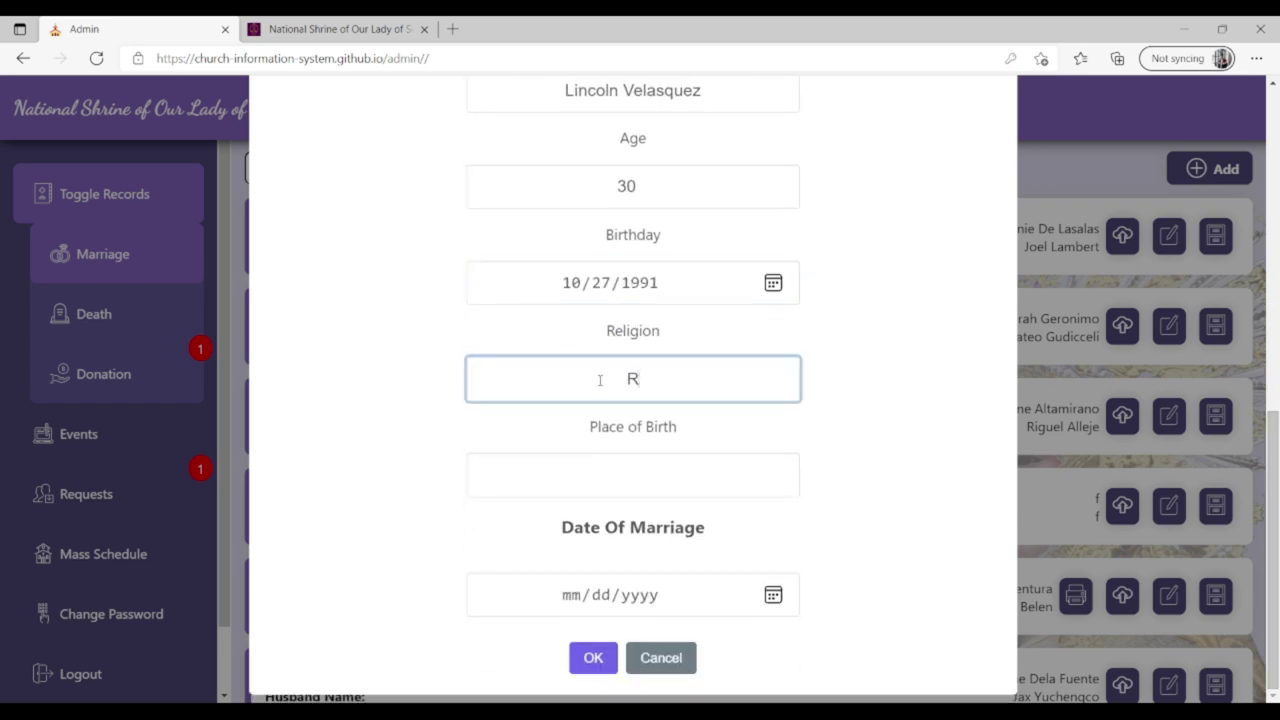
{"action": "type", "text": "oman Catholic"}
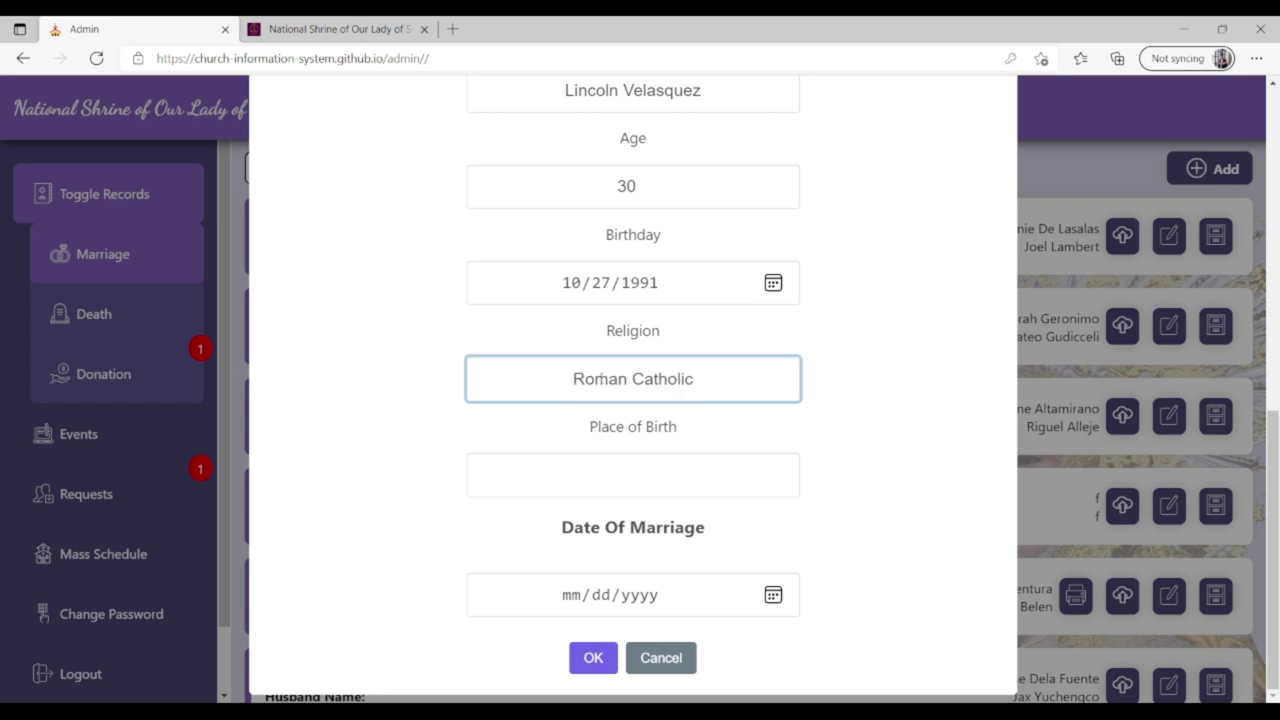
{"action": "left_click", "coordinate": [616, 490]}
{"action": "type", "text": "D"}
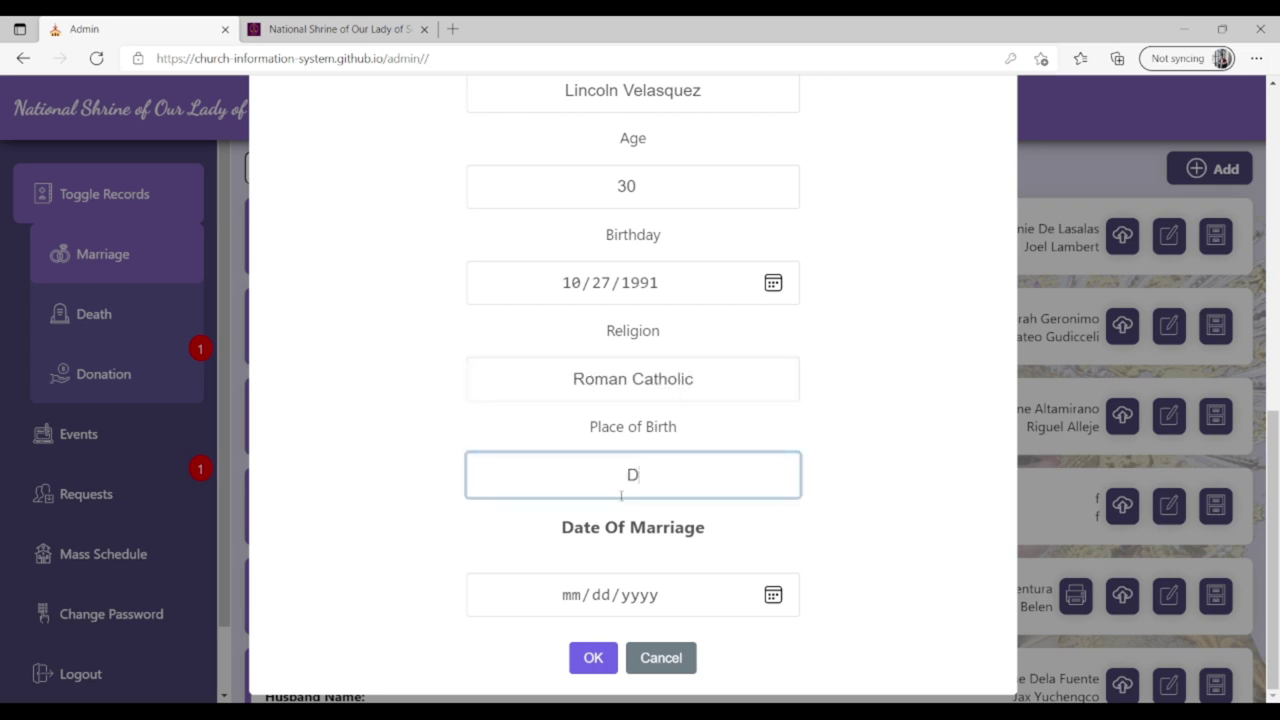
{"action": "type", "text": "olores, Quezon"}
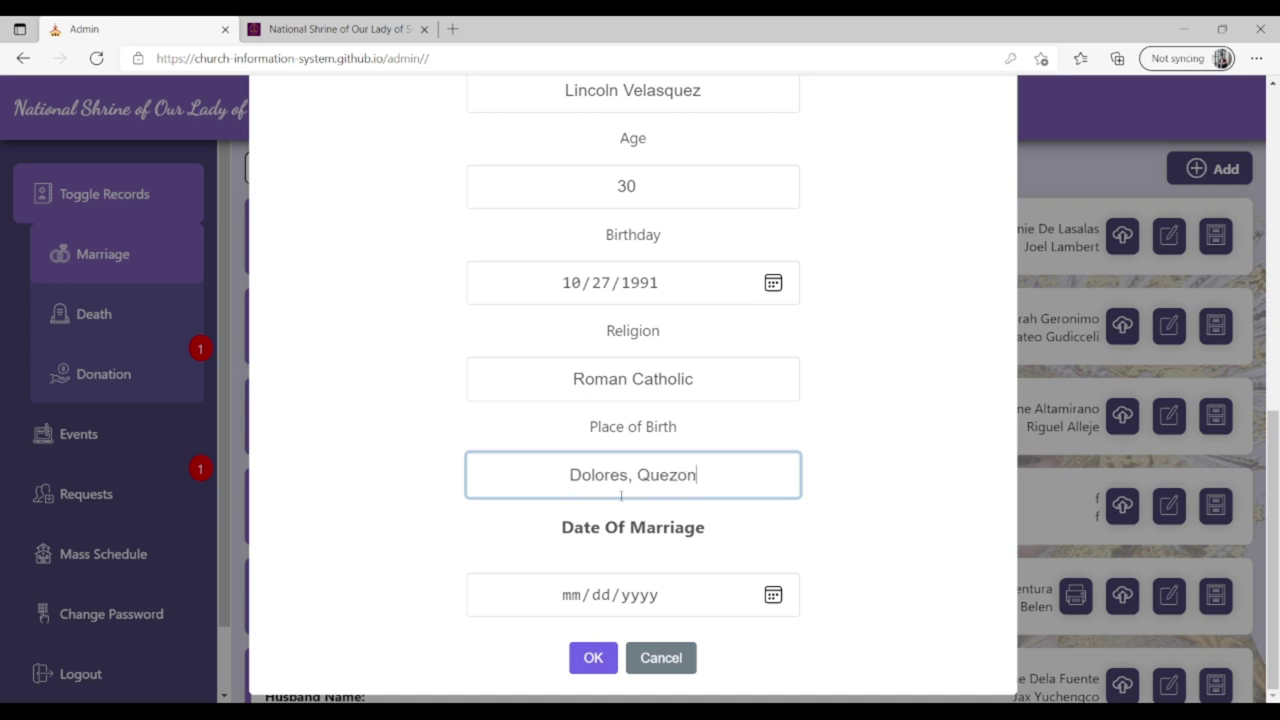
{"action": "left_click", "coordinate": [573, 594]}
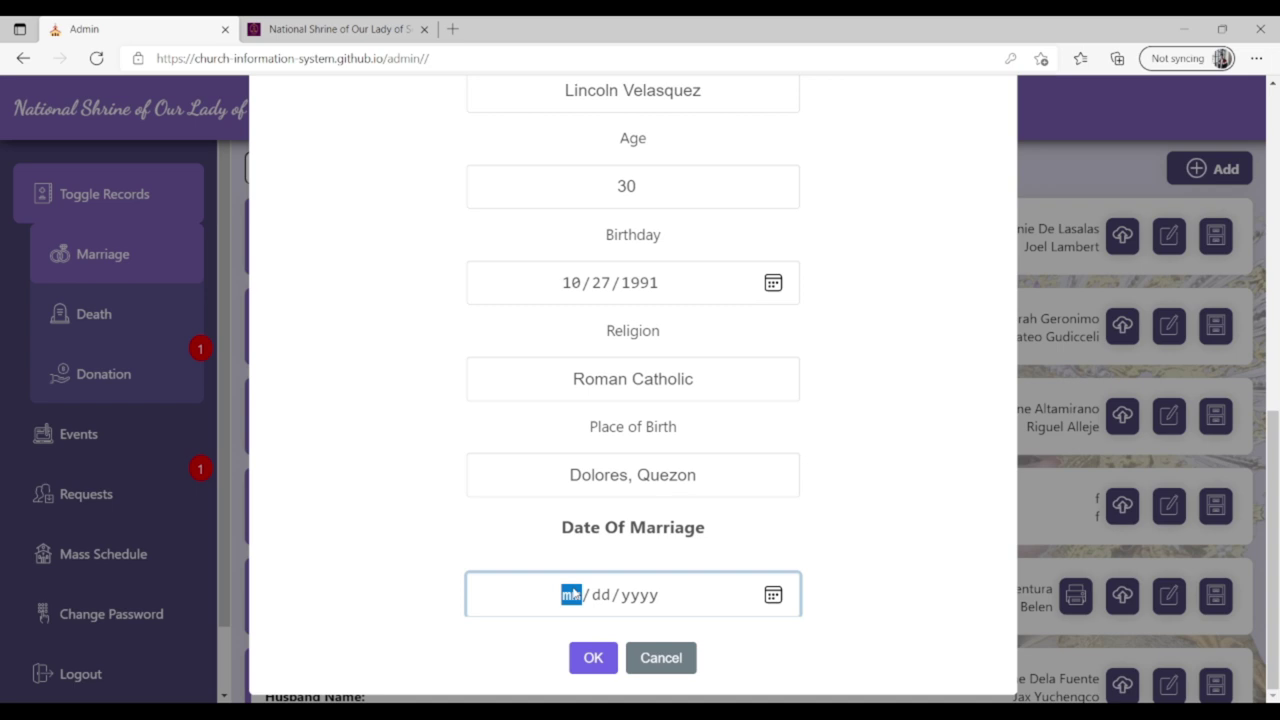
{"action": "type", "text": "0"}
{"action": "type", "text": "3/"}
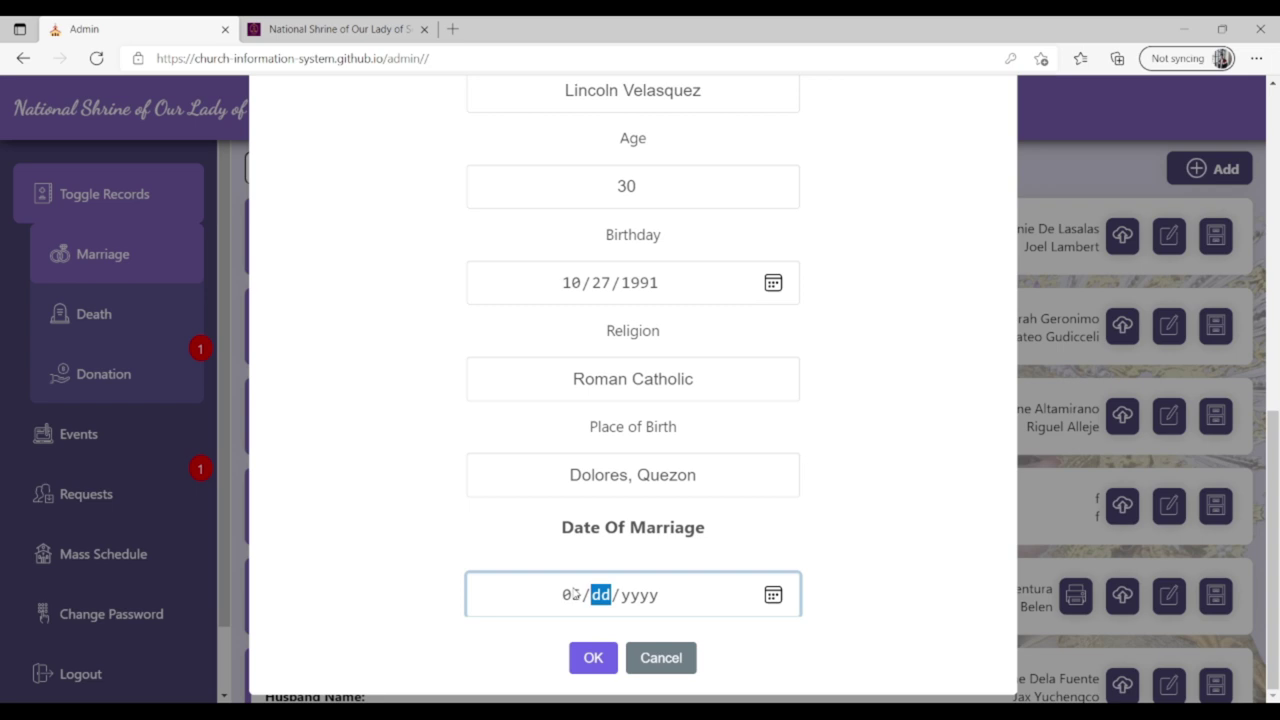
{"action": "type", "text": "22/"}
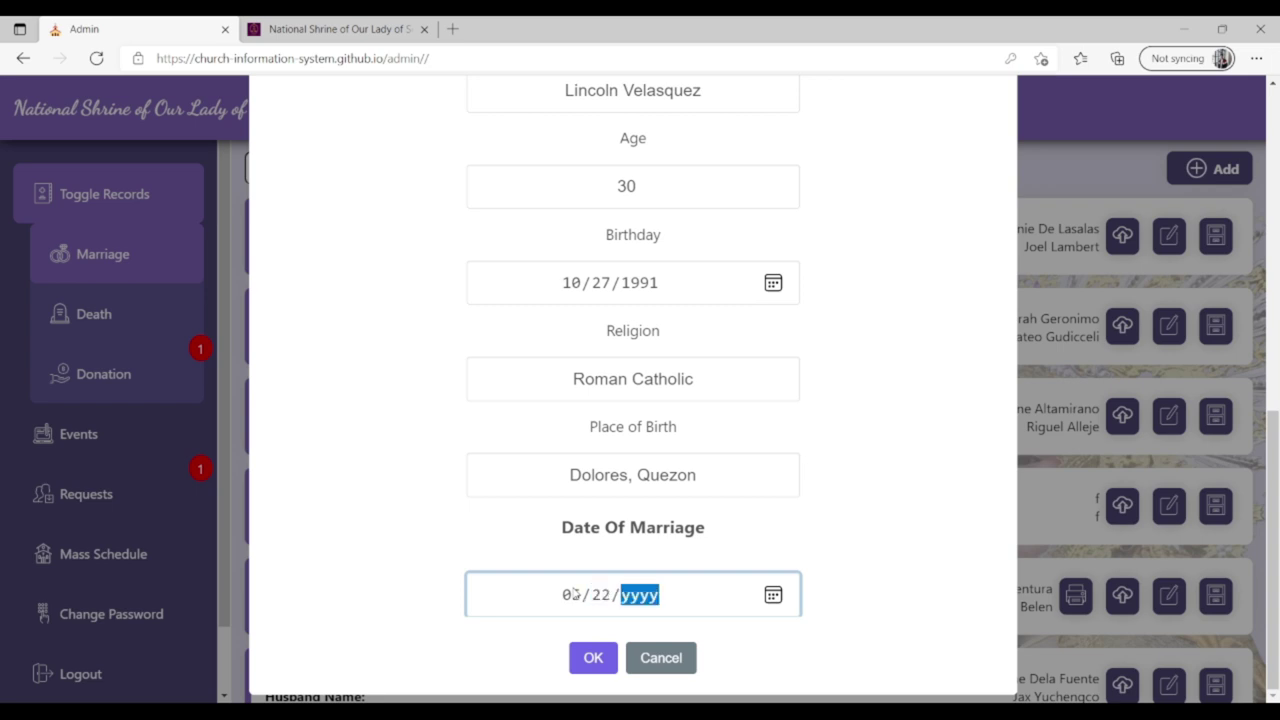
{"action": "type", "text": "2021"}
{"action": "left_click", "coordinate": [603, 660]}
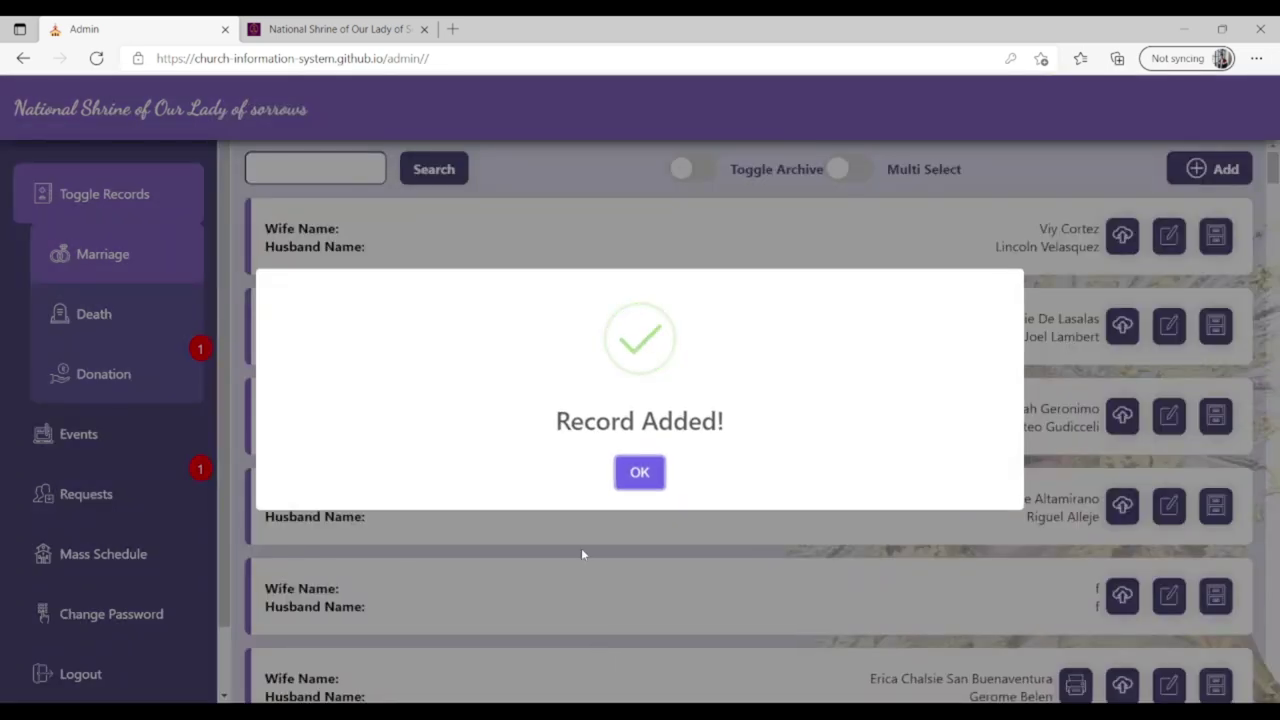
Dismiss Record Added, view the new record's details, and cancel its certificate upload.
{"action": "left_click", "coordinate": [642, 472]}
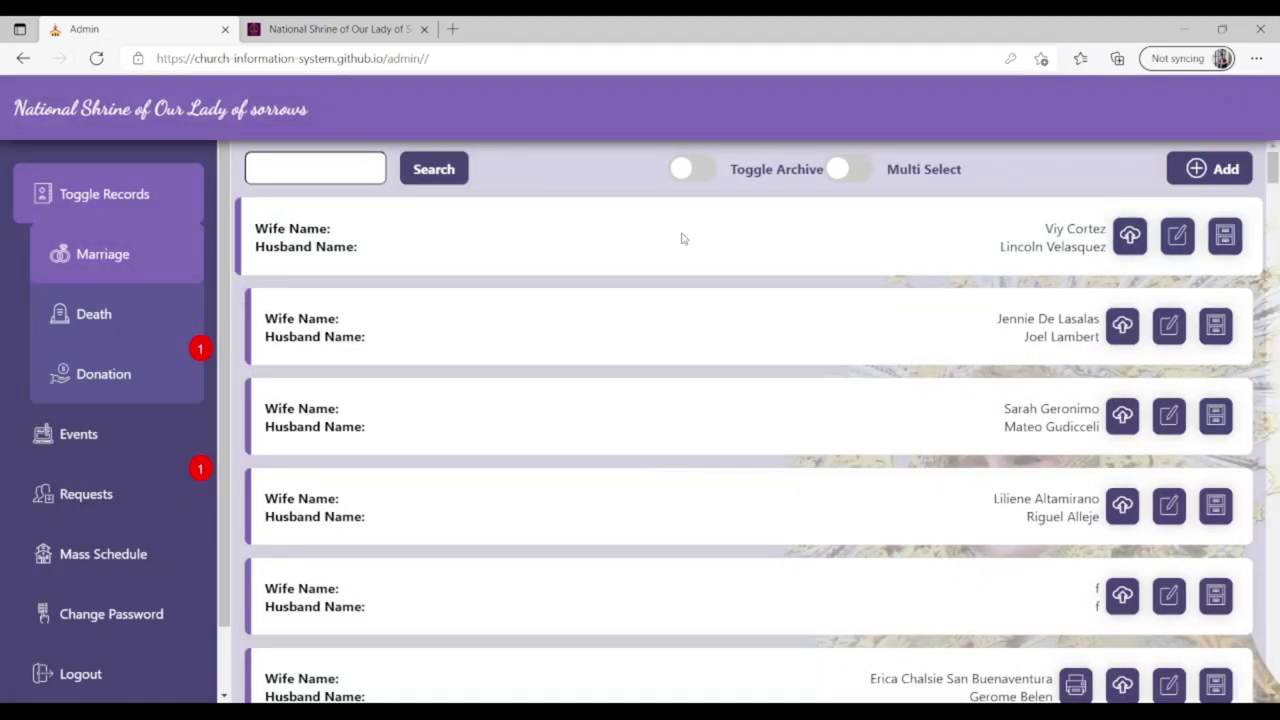
{"action": "left_click", "coordinate": [683, 238]}
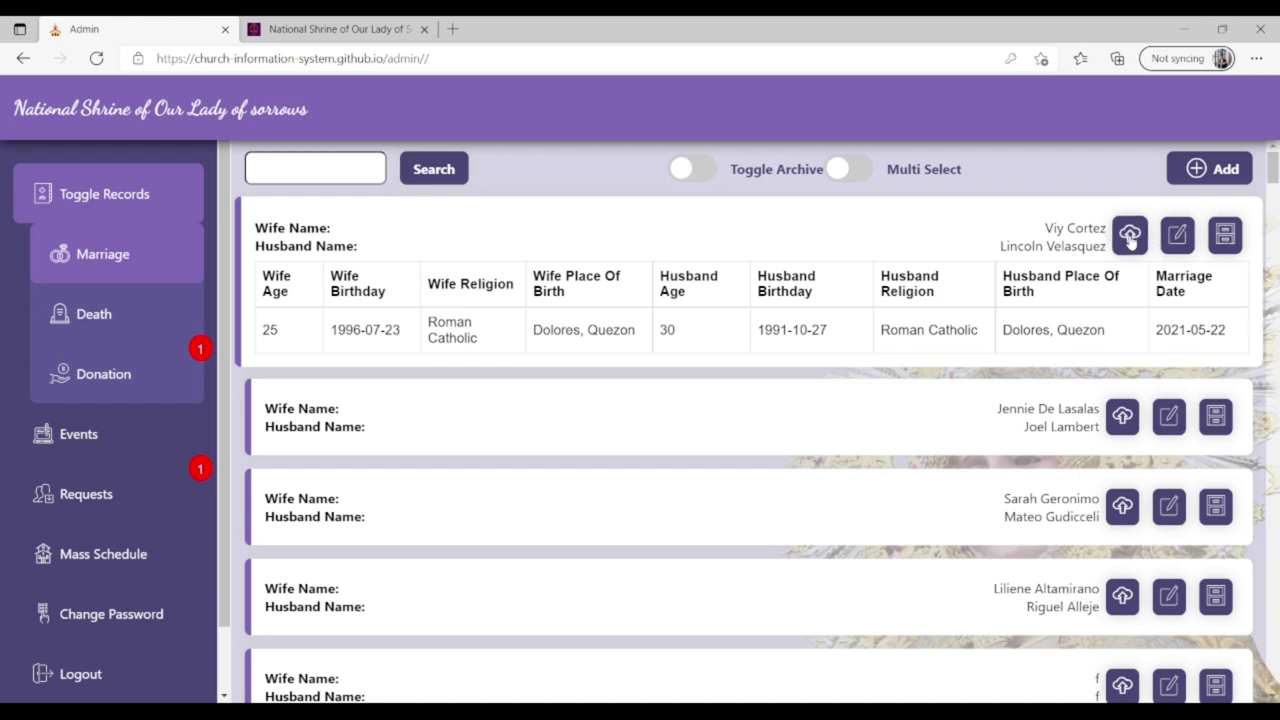
{"action": "left_click", "coordinate": [1130, 235]}
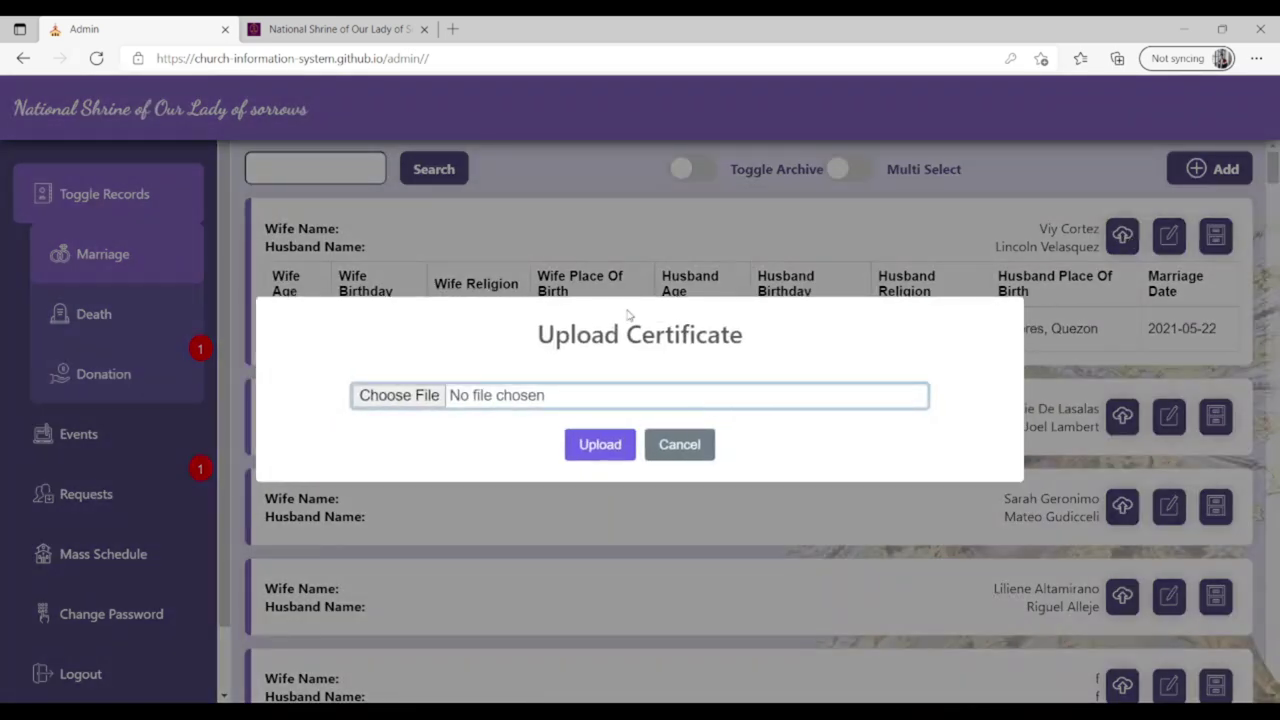
{"action": "left_click", "coordinate": [697, 445]}
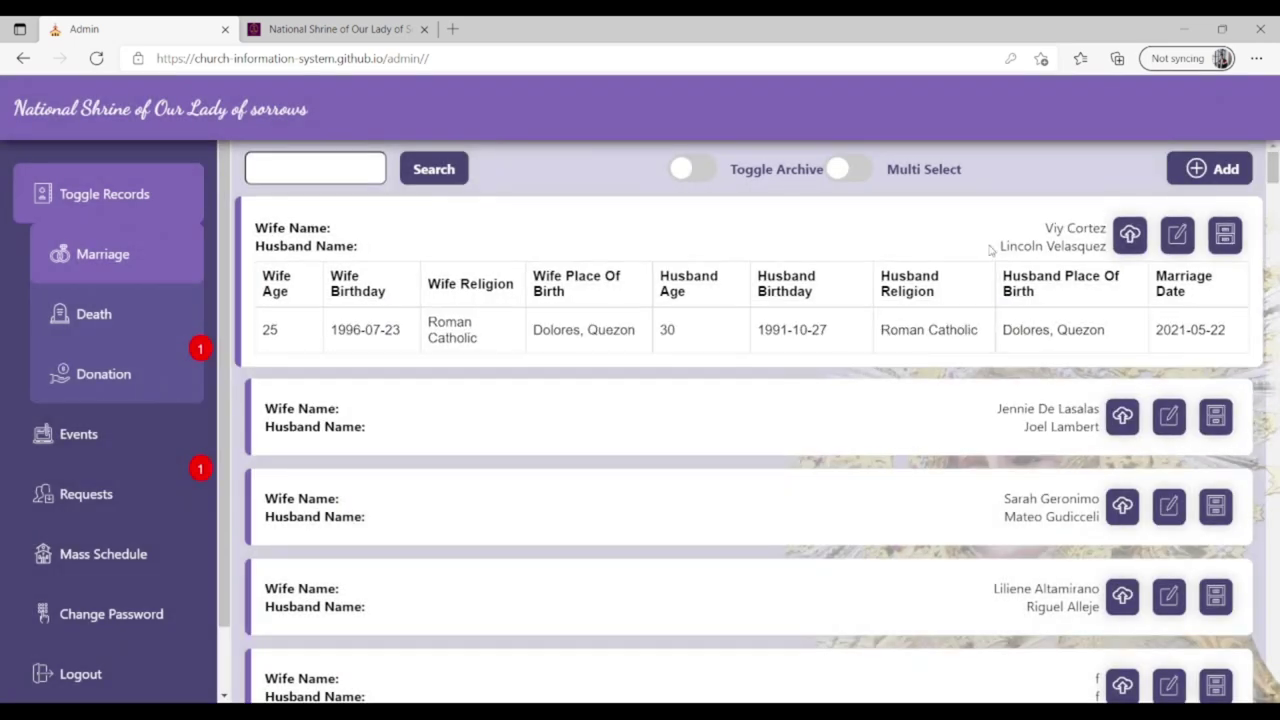
Open and close the first record's Edit form unchanged, then click its Archive button.
{"action": "left_click", "coordinate": [1182, 246]}
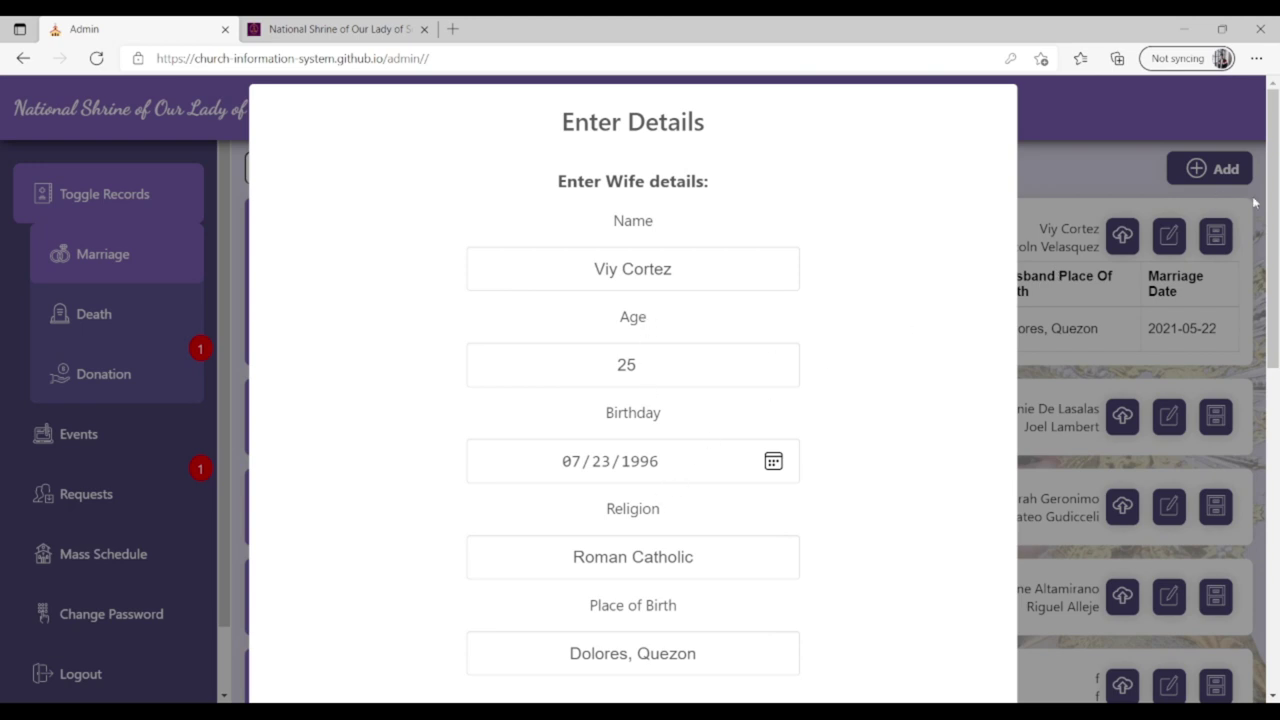
{"action": "left_click_drag", "start_coordinate": [1275, 206], "coordinate": [1273, 545]}
{"action": "left_click", "coordinate": [688, 657]}
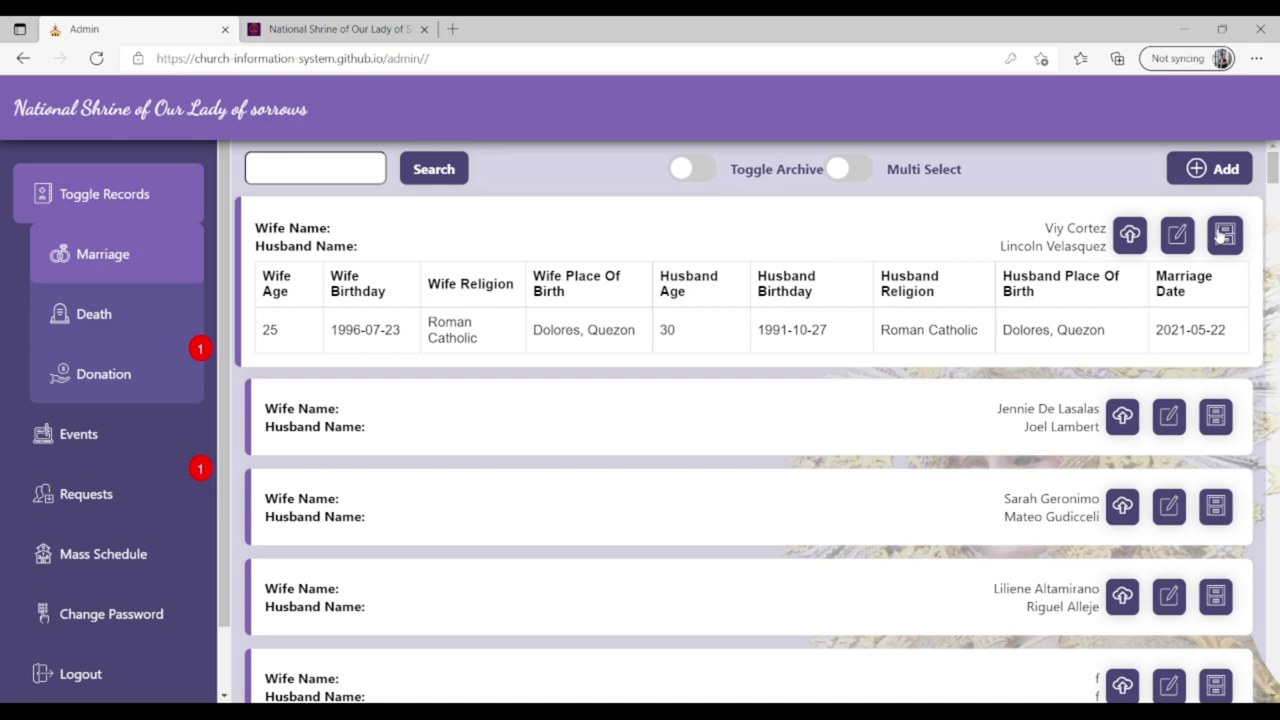
{"action": "left_click", "coordinate": [1224, 234]}
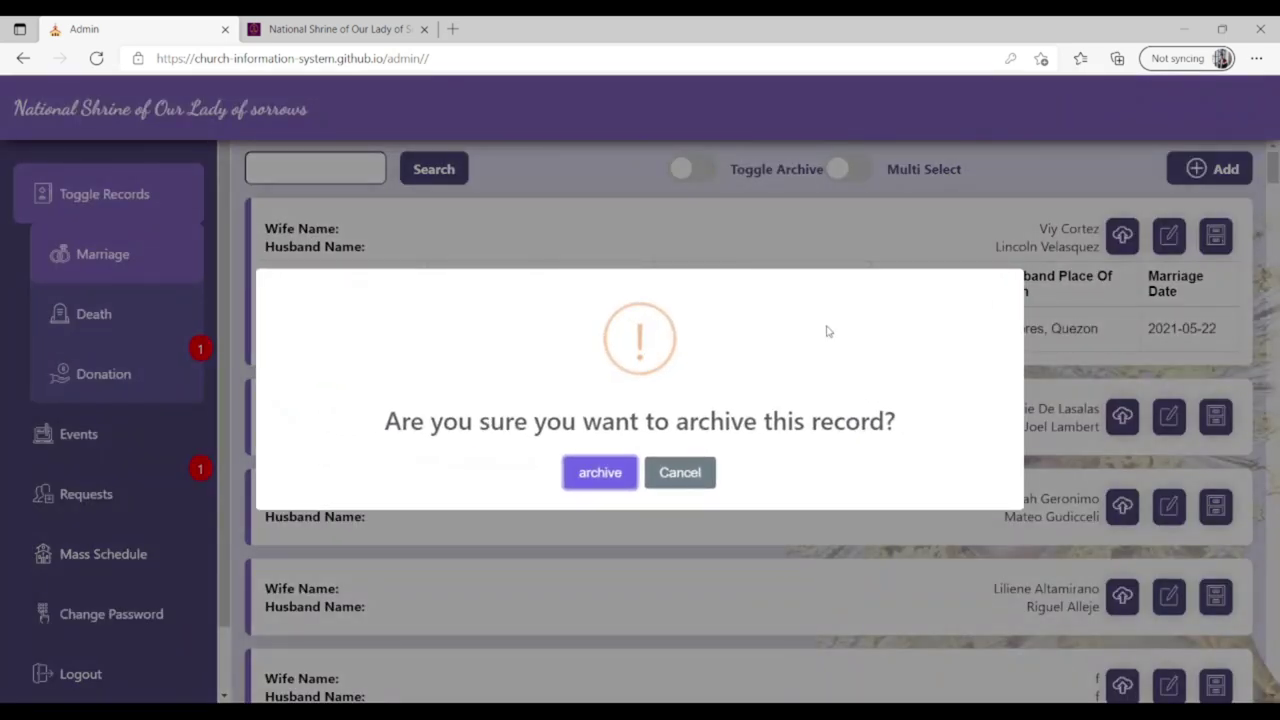
Confirm archiving the first record and view it among the archived marriage records.
{"action": "left_click", "coordinate": [599, 474]}
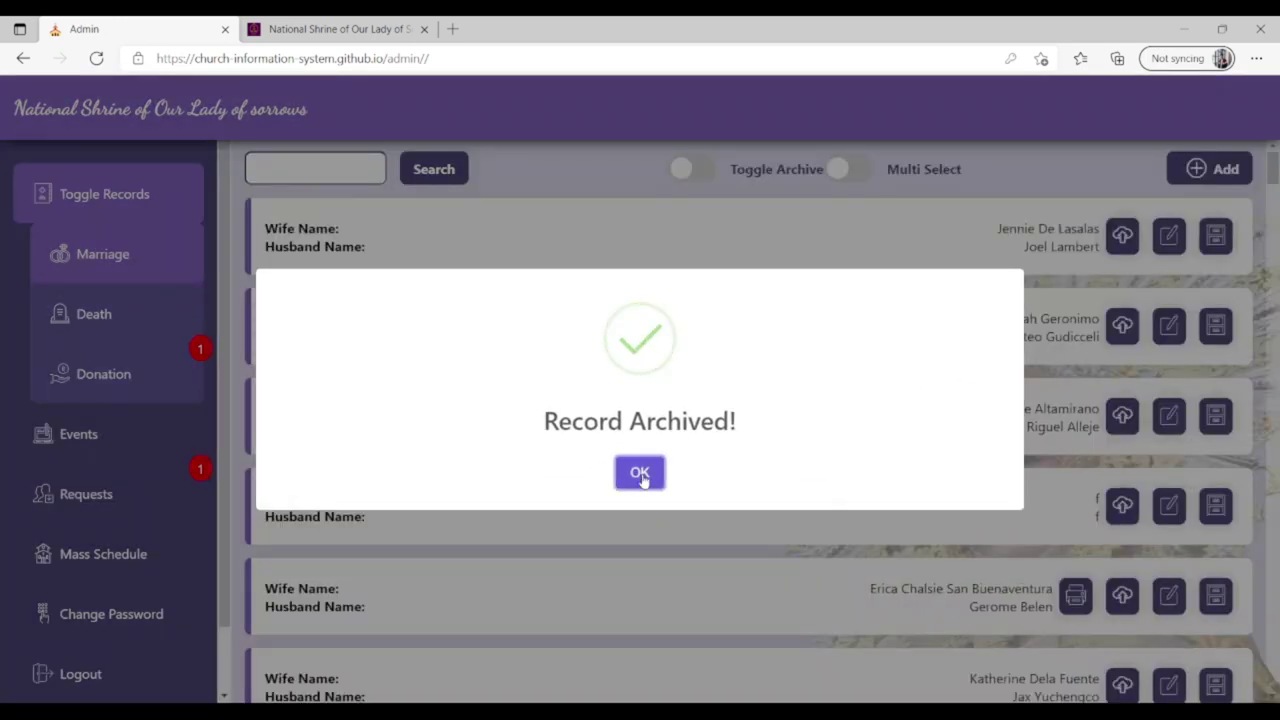
{"action": "left_click", "coordinate": [642, 480]}
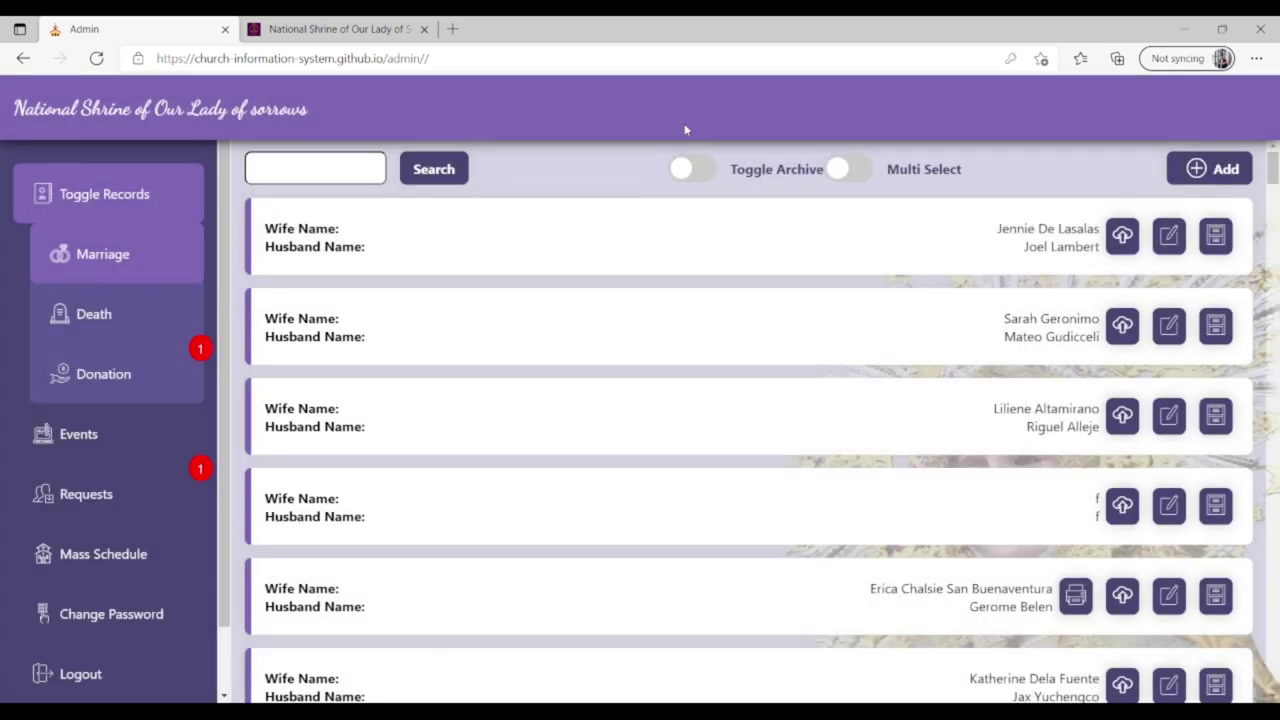
{"action": "left_click", "coordinate": [689, 176]}
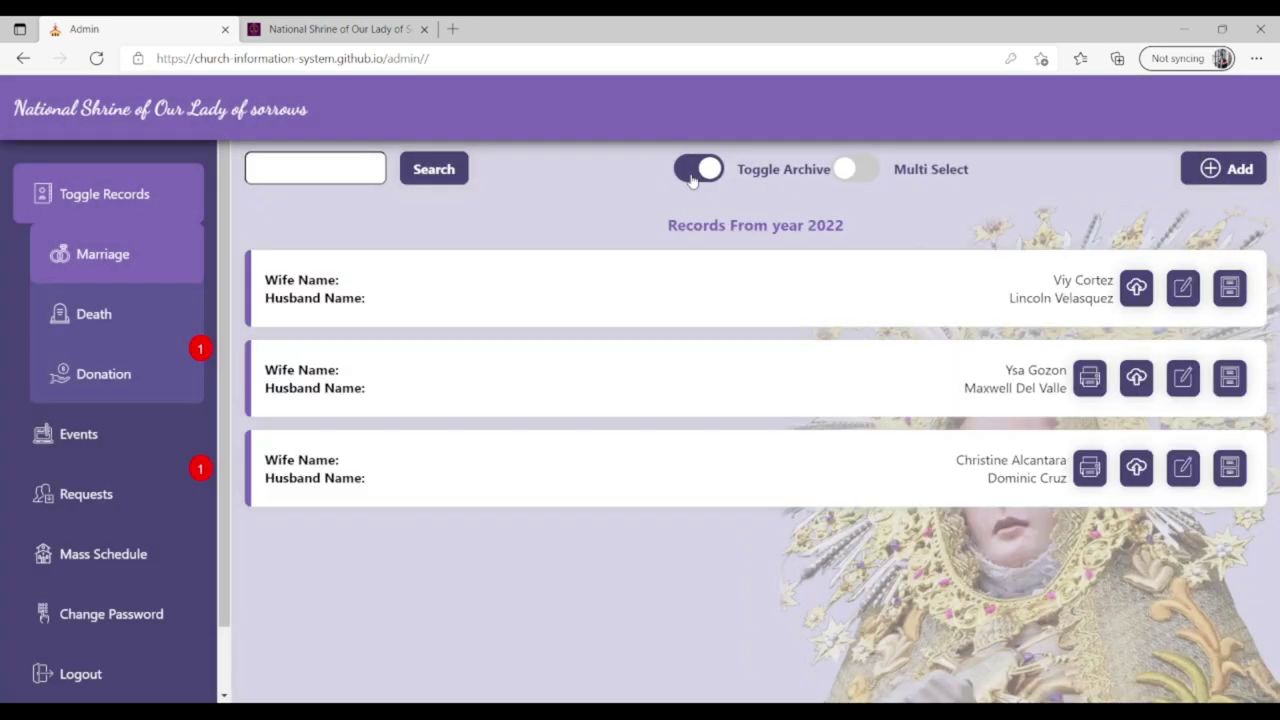
{"action": "left_click", "coordinate": [748, 293]}
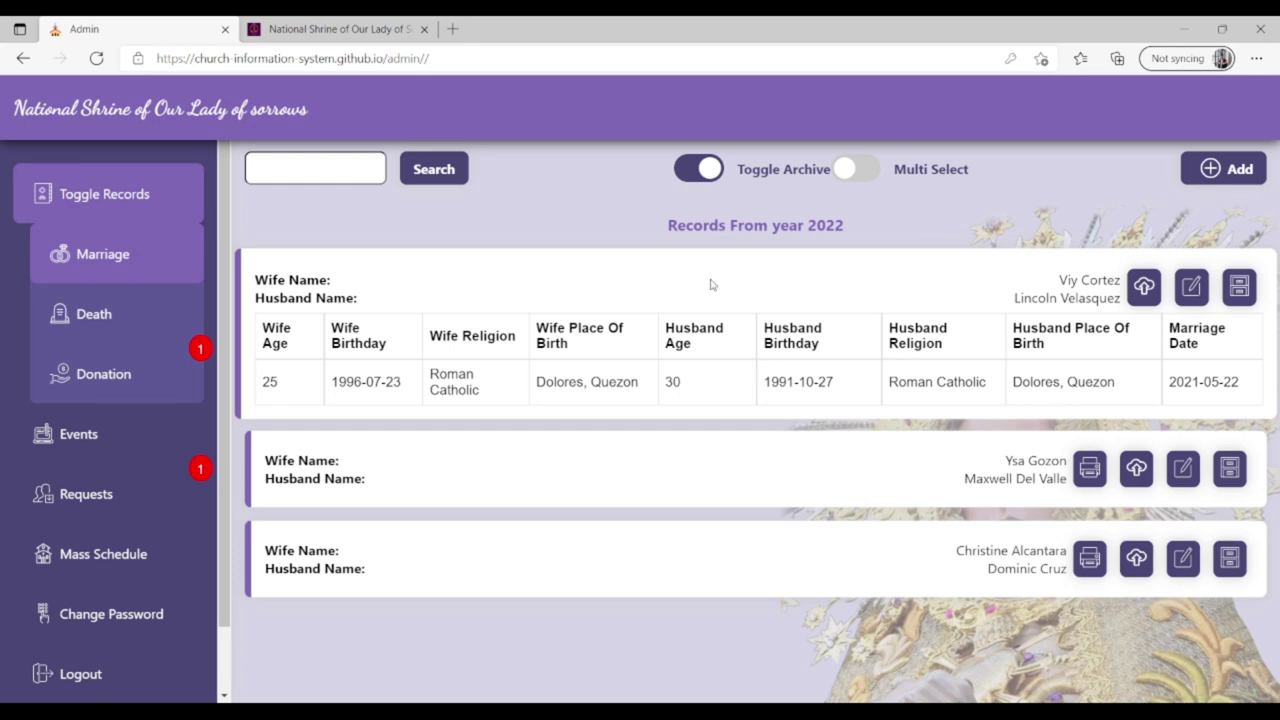
{"action": "left_click", "coordinate": [855, 283]}
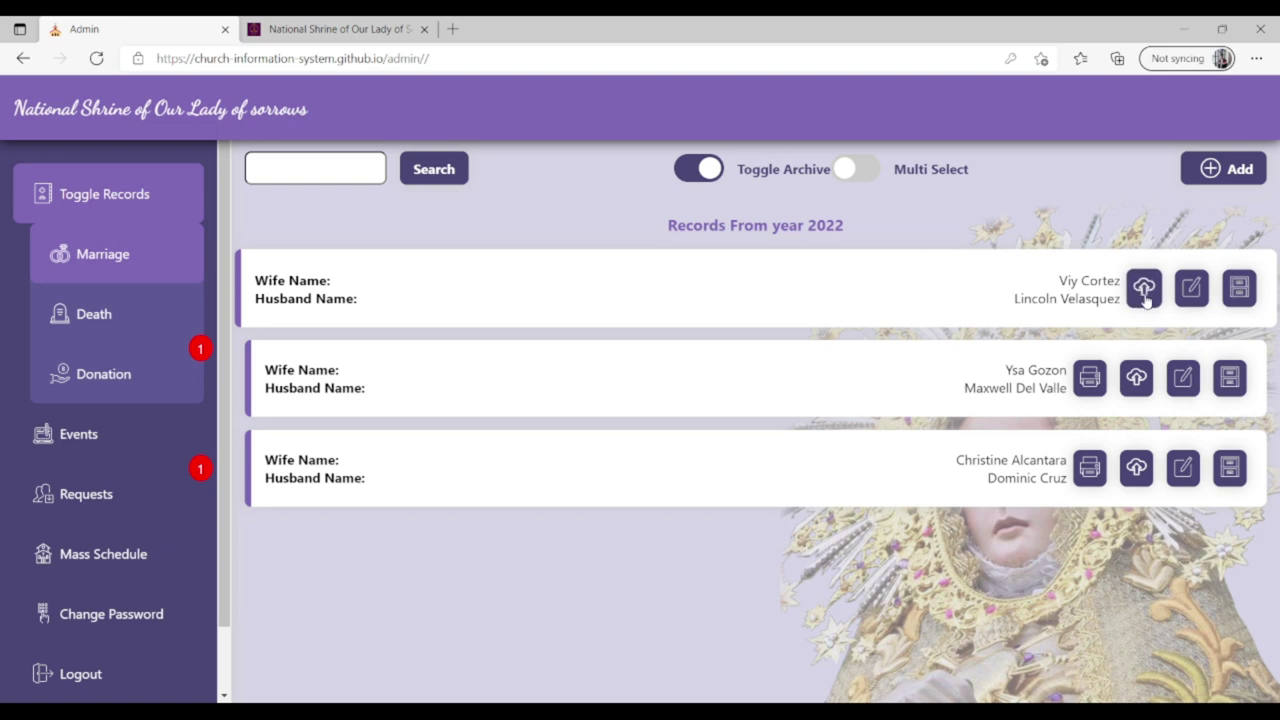
Un-archive the record, confirm, and return to the active marriage records list.
{"action": "left_click", "coordinate": [1240, 290]}
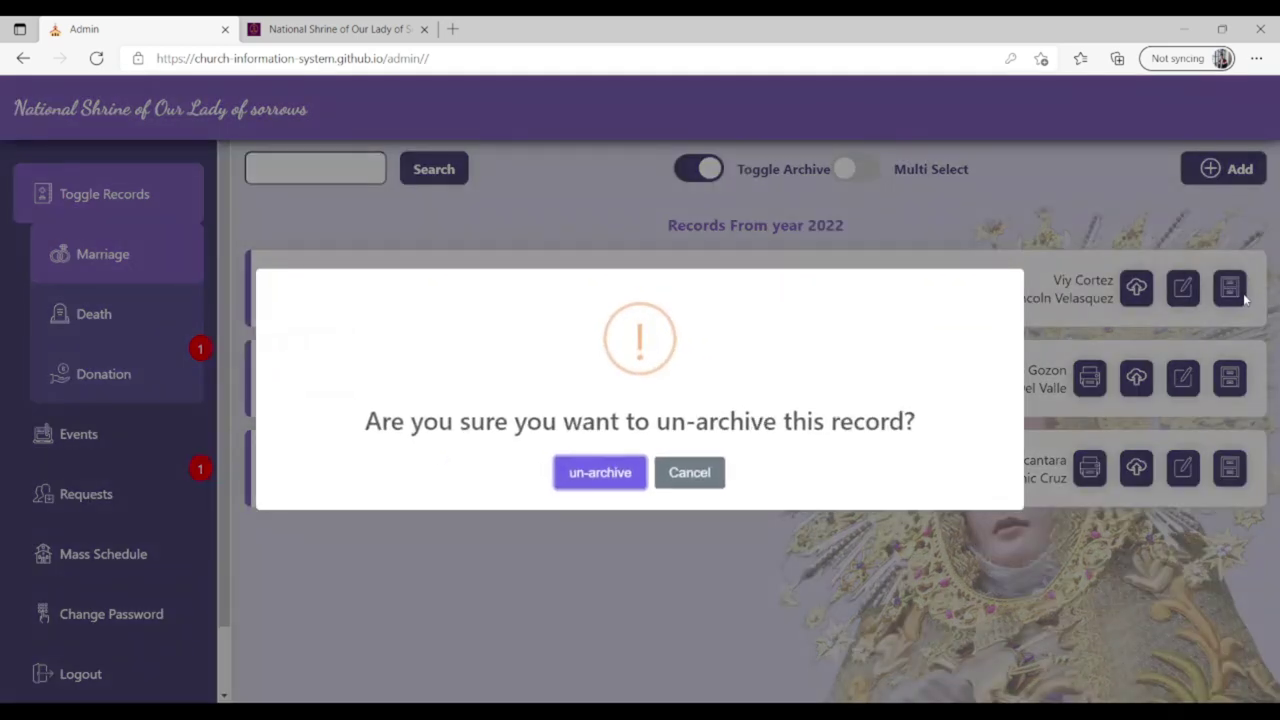
{"action": "left_click", "coordinate": [591, 477]}
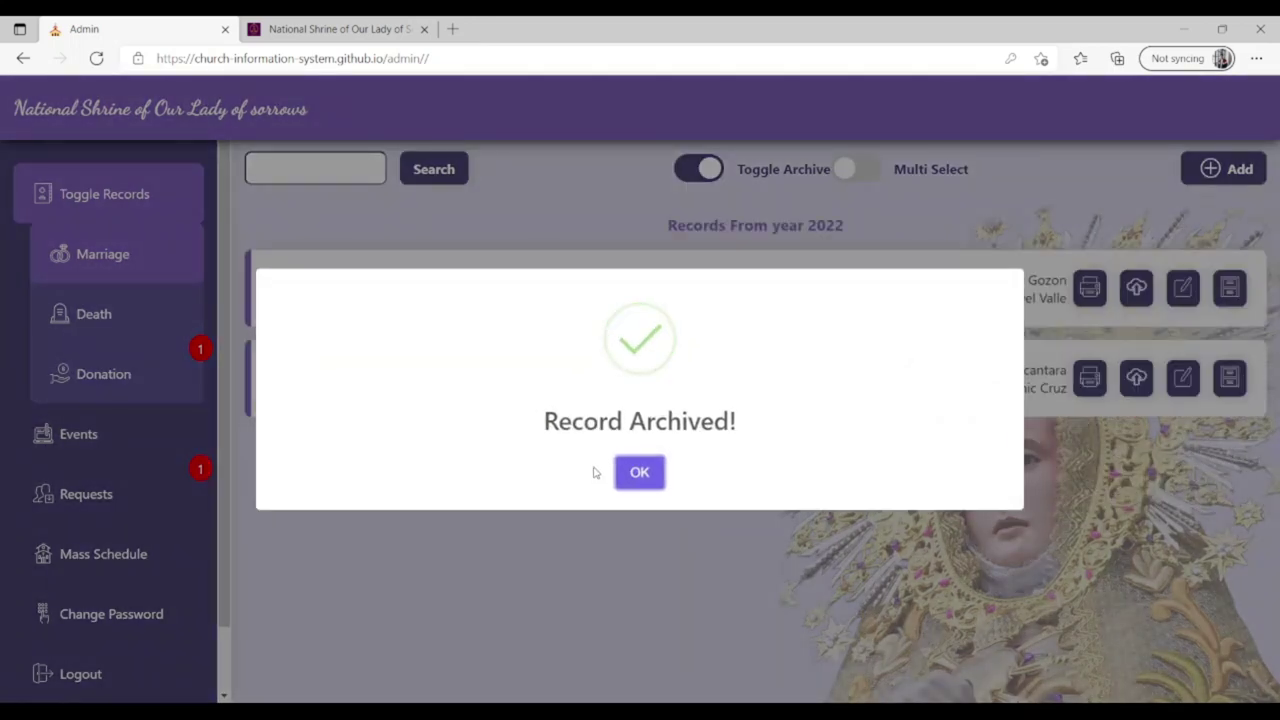
{"action": "left_click", "coordinate": [653, 474]}
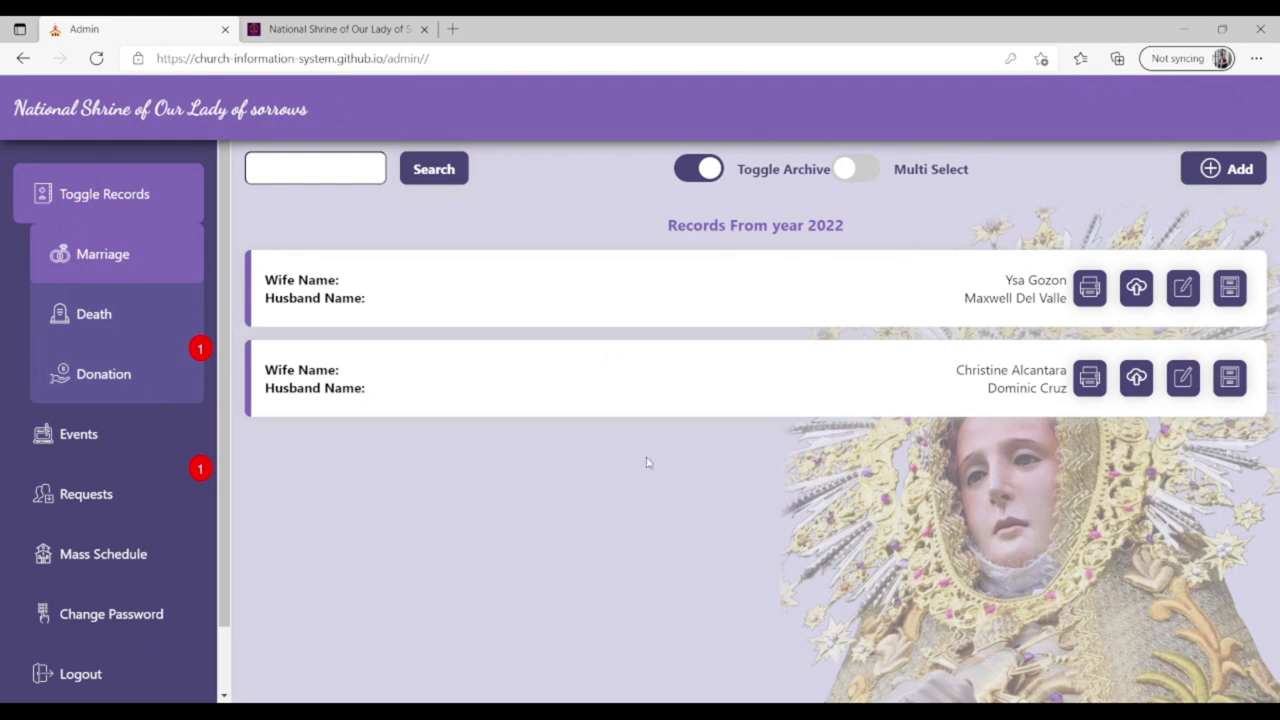
{"action": "left_click", "coordinate": [713, 170]}
{"action": "left_click", "coordinate": [727, 248]}
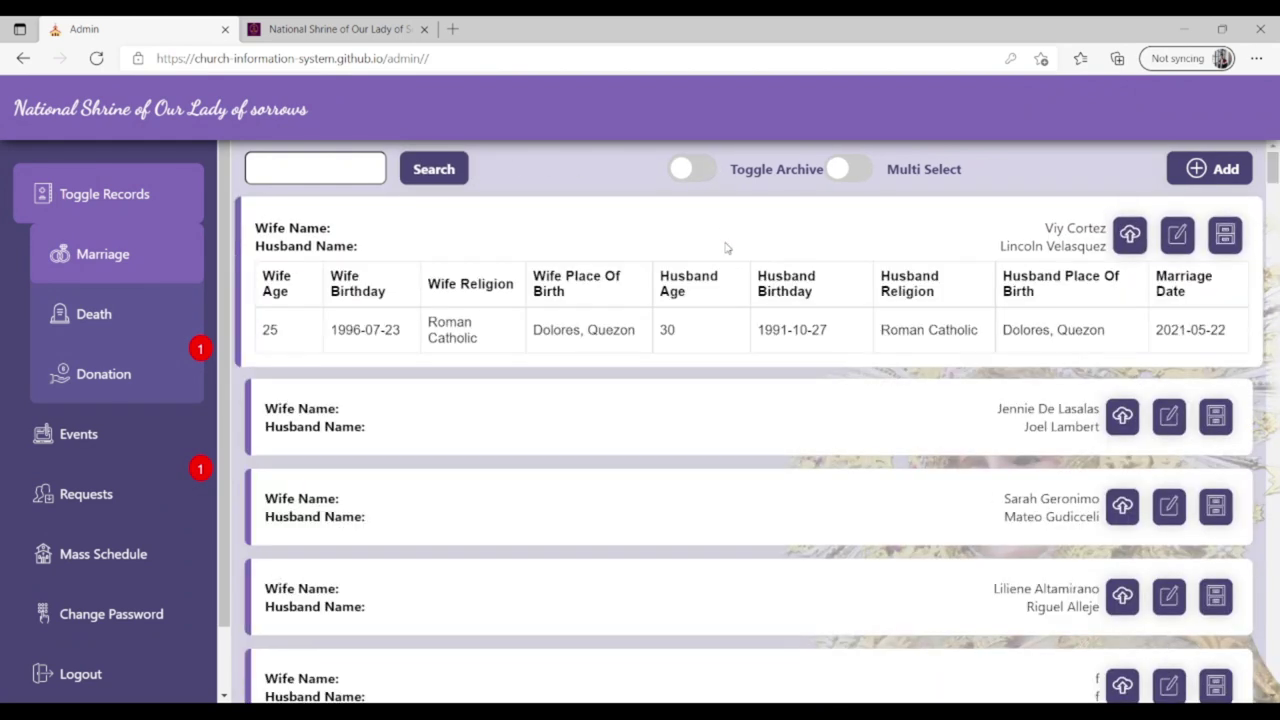
With Multi Select on, tick the first four marriage records and archive them together.
{"action": "left_click", "coordinate": [727, 248]}
{"action": "left_click", "coordinate": [727, 248]}
{"action": "left_click", "coordinate": [727, 248]}
{"action": "left_click", "coordinate": [727, 248]}
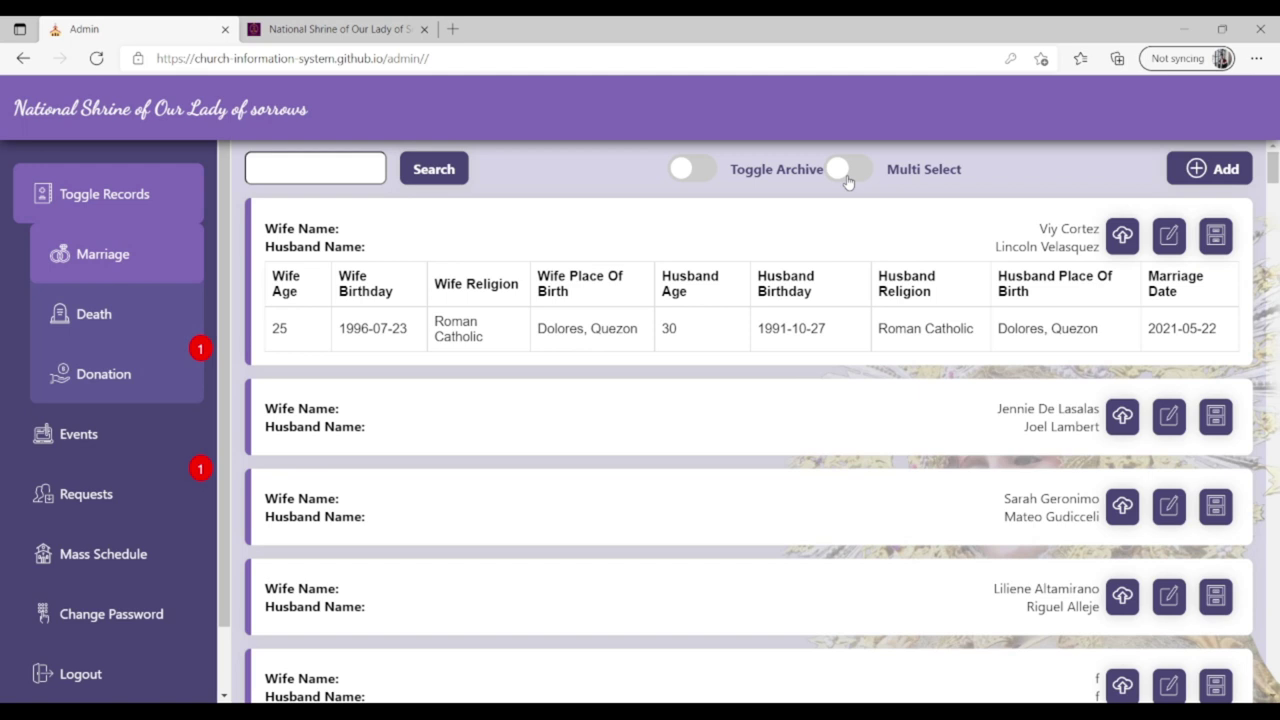
{"action": "left_click", "coordinate": [843, 218]}
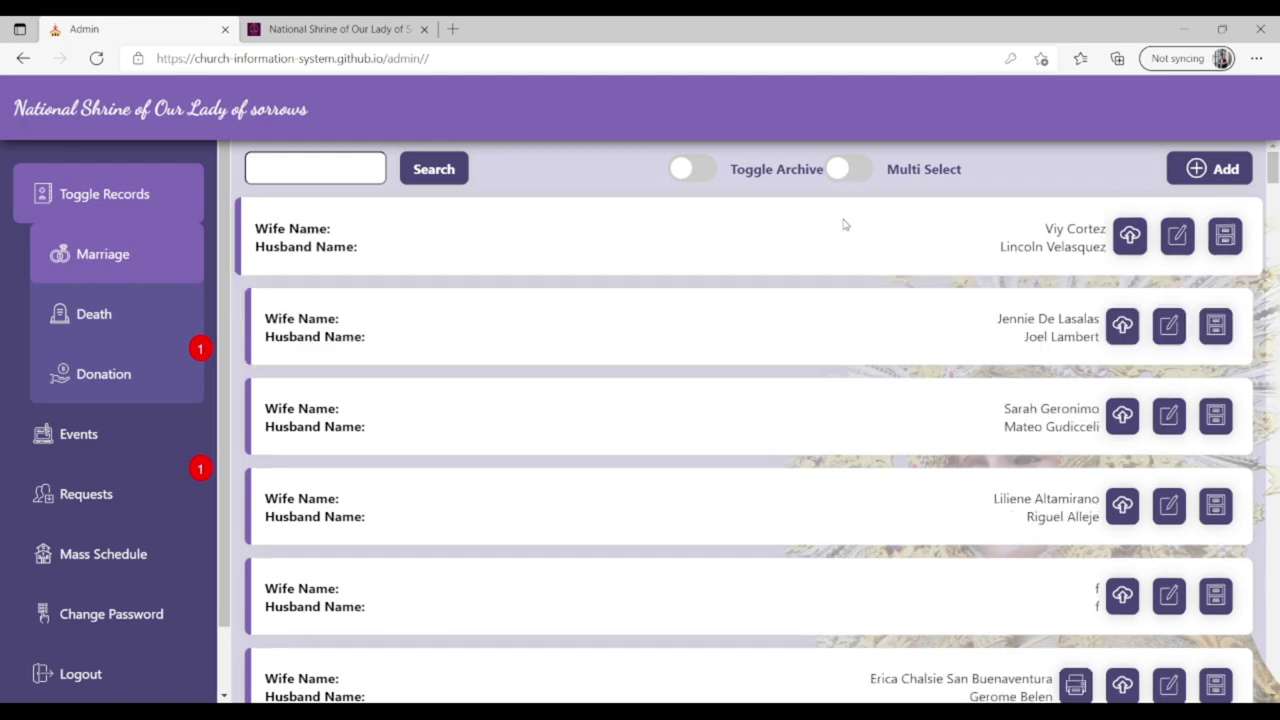
{"action": "left_click", "coordinate": [841, 172]}
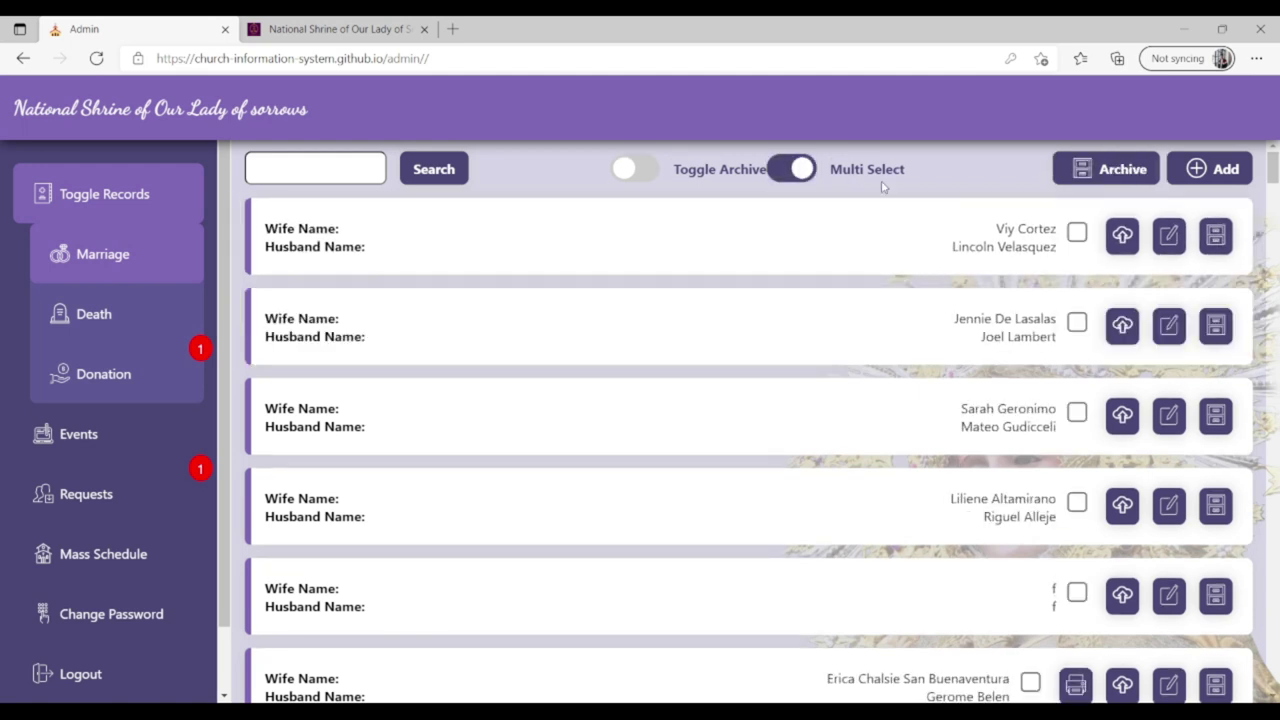
{"action": "left_click", "coordinate": [1076, 232]}
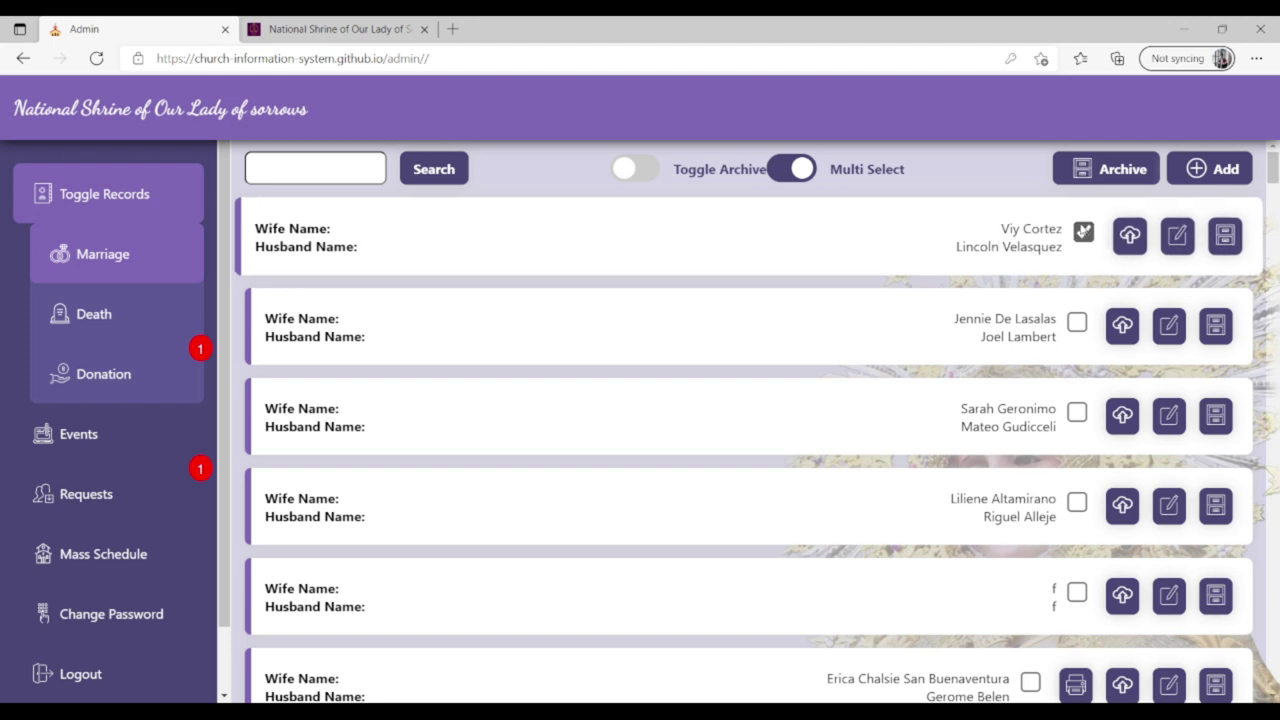
{"action": "left_click", "coordinate": [1083, 322]}
{"action": "left_click", "coordinate": [1083, 412]}
{"action": "left_click", "coordinate": [1084, 503]}
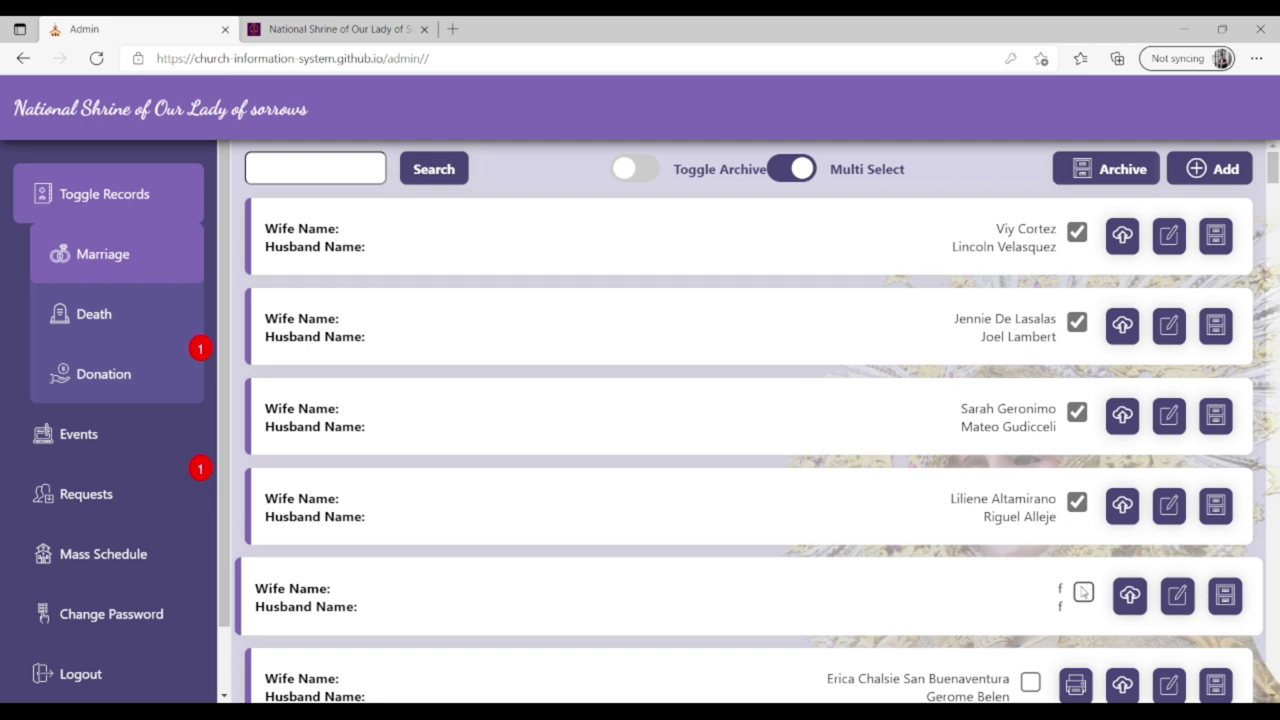
{"action": "left_click", "coordinate": [1086, 171]}
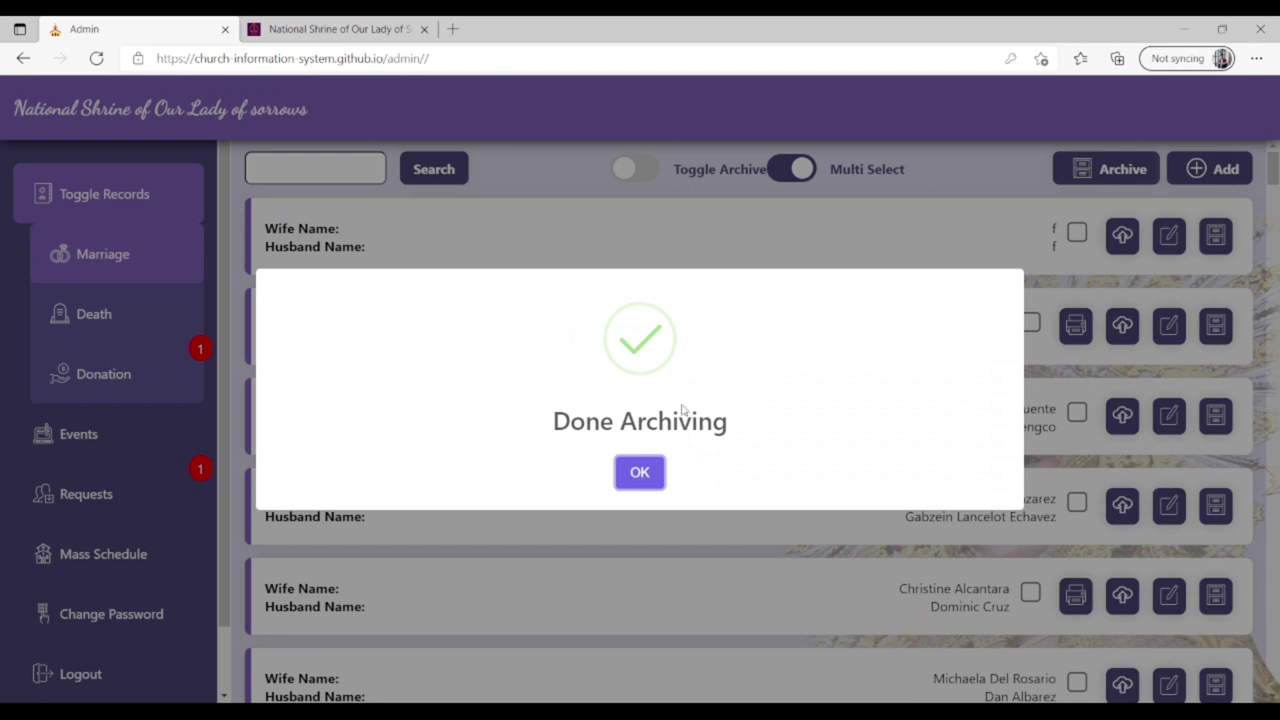
{"action": "left_click", "coordinate": [648, 474]}
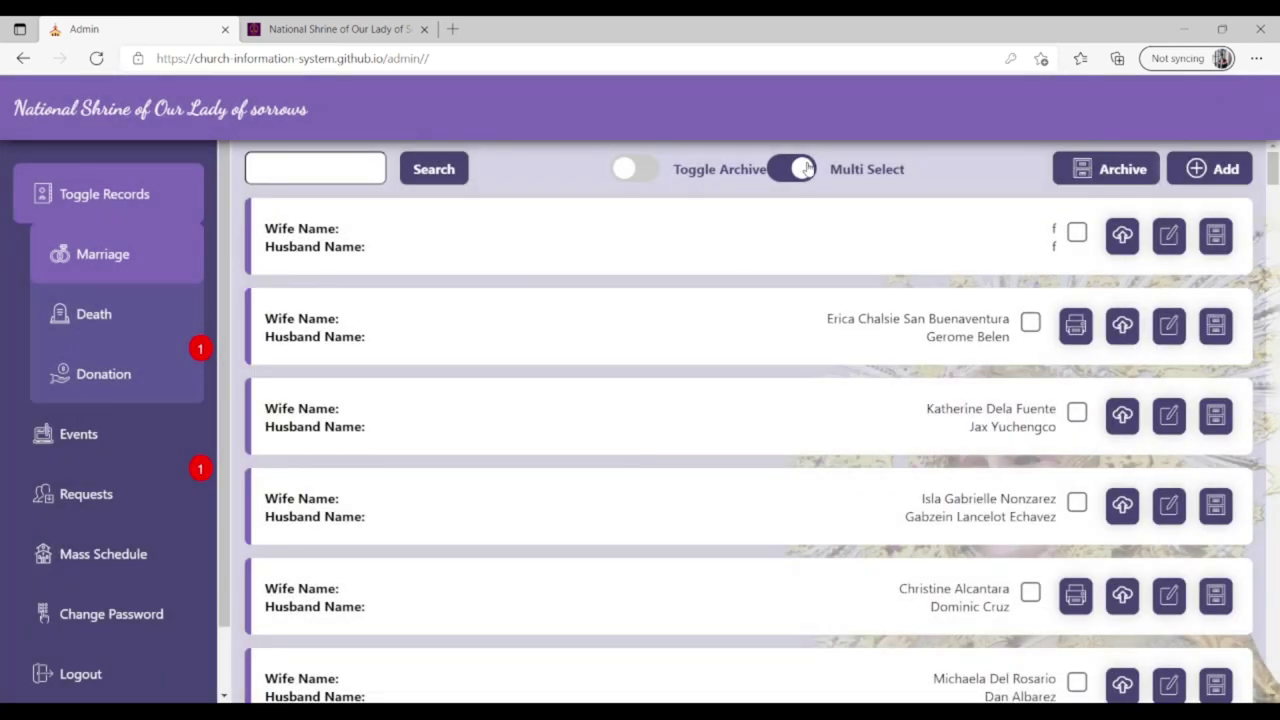
In the archive view, tick the same four records and un-archive them together.
{"action": "left_click", "coordinate": [628, 172]}
{"action": "left_click", "coordinate": [790, 170]}
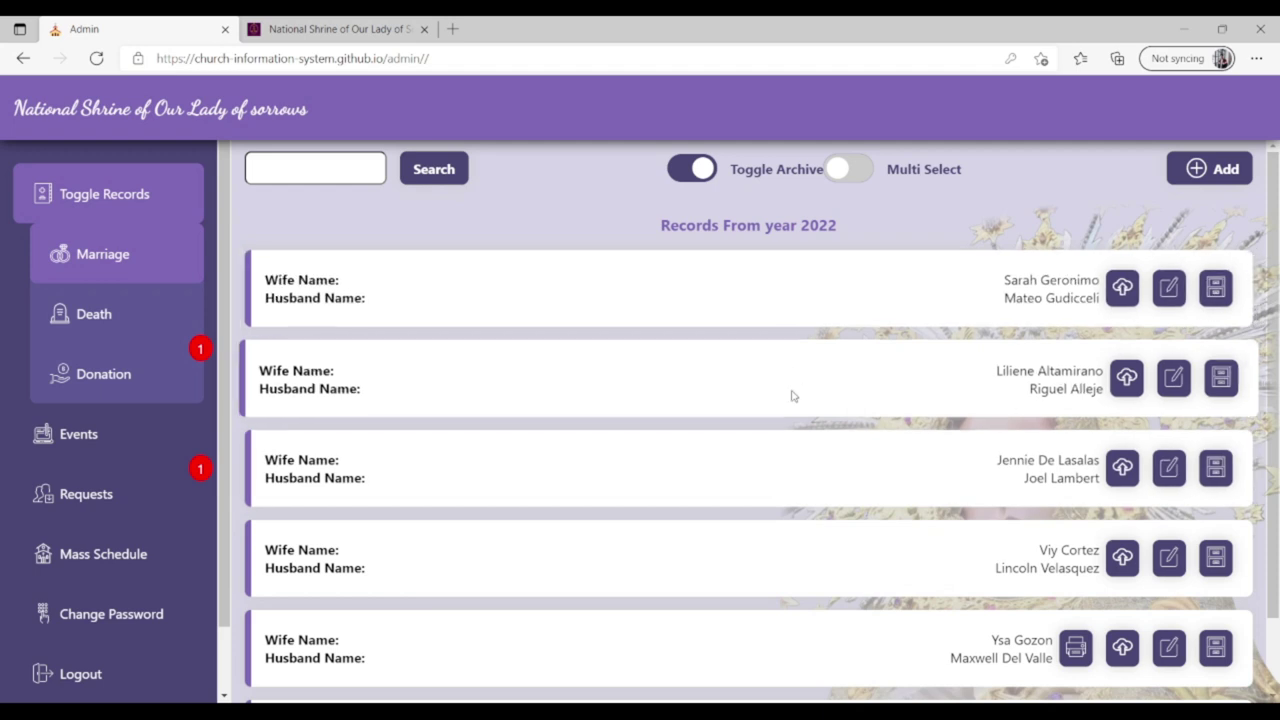
{"action": "left_click", "coordinate": [850, 175]}
{"action": "left_click", "coordinate": [1077, 285]}
{"action": "left_click", "coordinate": [1083, 374]}
{"action": "left_click", "coordinate": [1083, 464]}
{"action": "left_click", "coordinate": [1083, 554]}
{"action": "left_click", "coordinate": [1082, 169]}
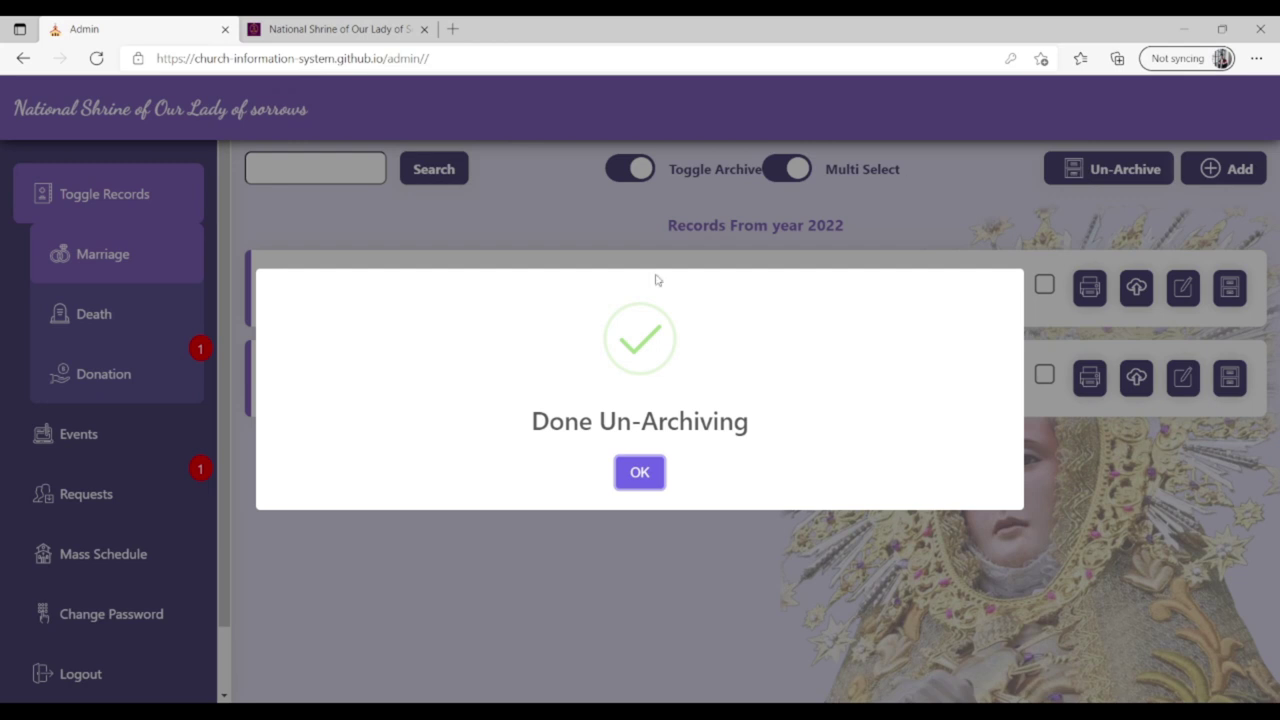
{"action": "left_click", "coordinate": [640, 472]}
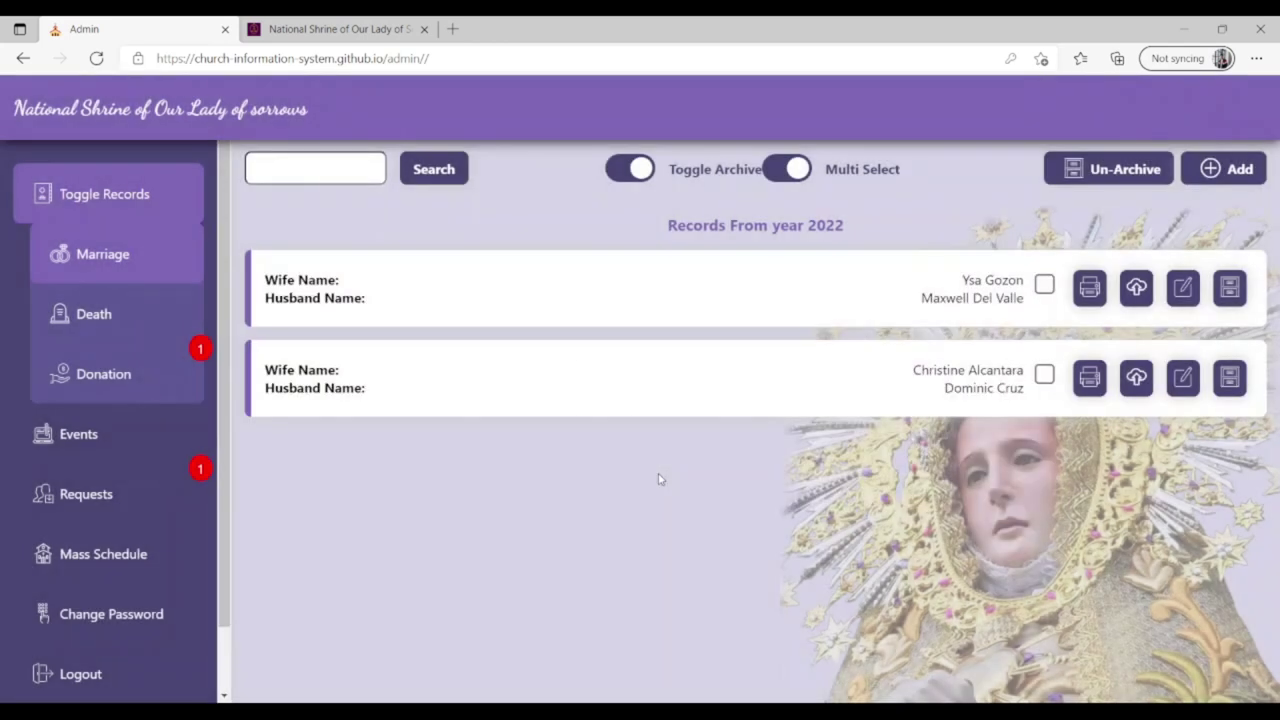
Turn off Toggle Archive and Multi Select, then open the Death records.
{"action": "left_click", "coordinate": [640, 172]}
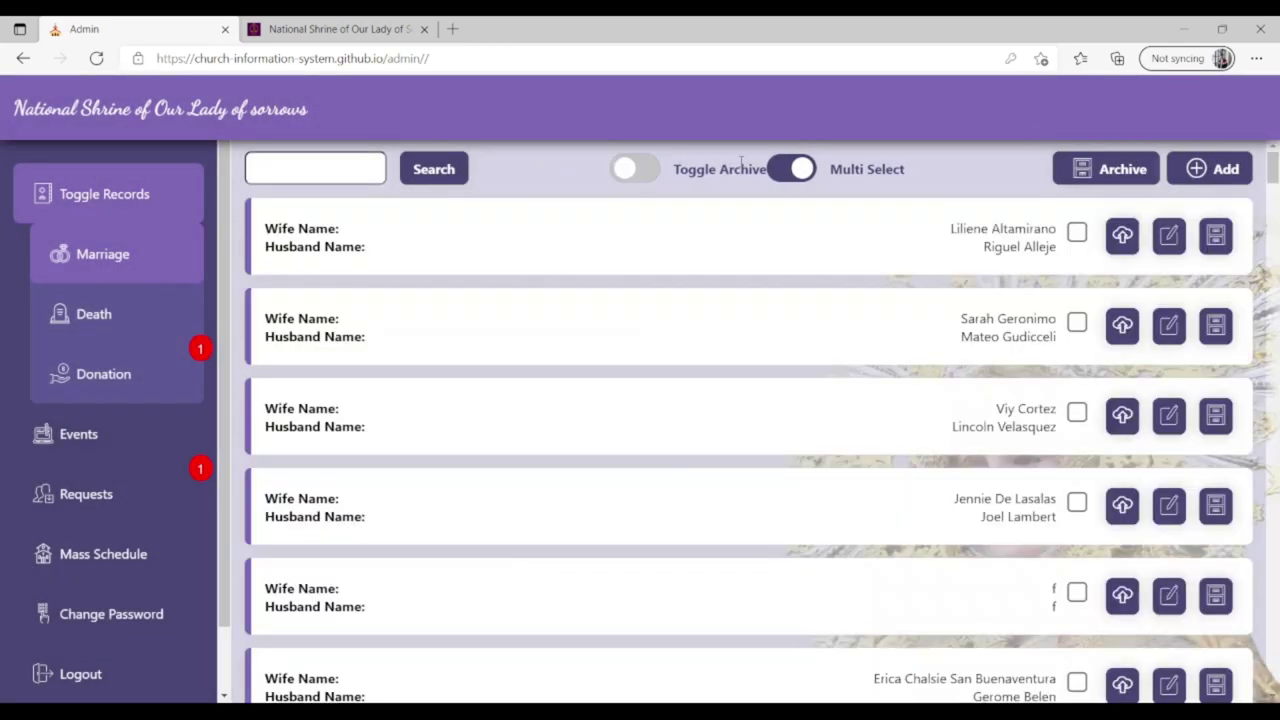
{"action": "left_click", "coordinate": [795, 169]}
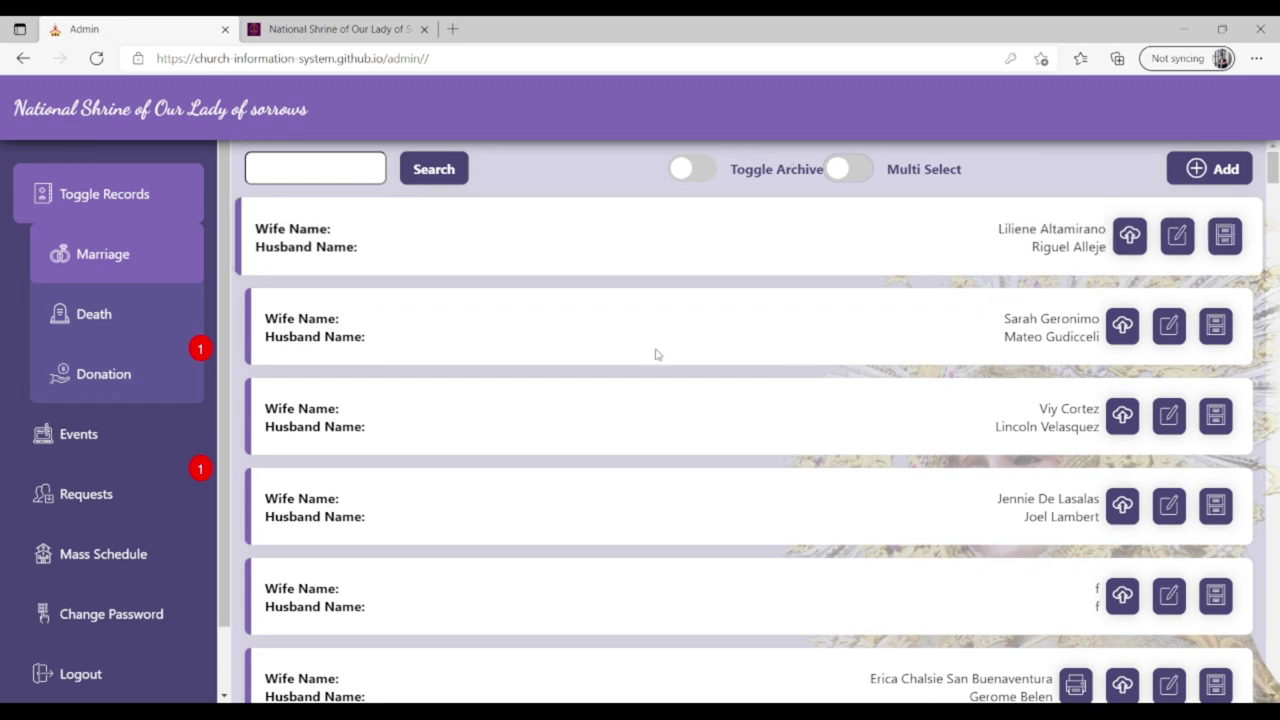
{"action": "left_click", "coordinate": [135, 305]}
Start a new death record and enter the deceased's full name.
{"action": "left_click", "coordinate": [1225, 172]}
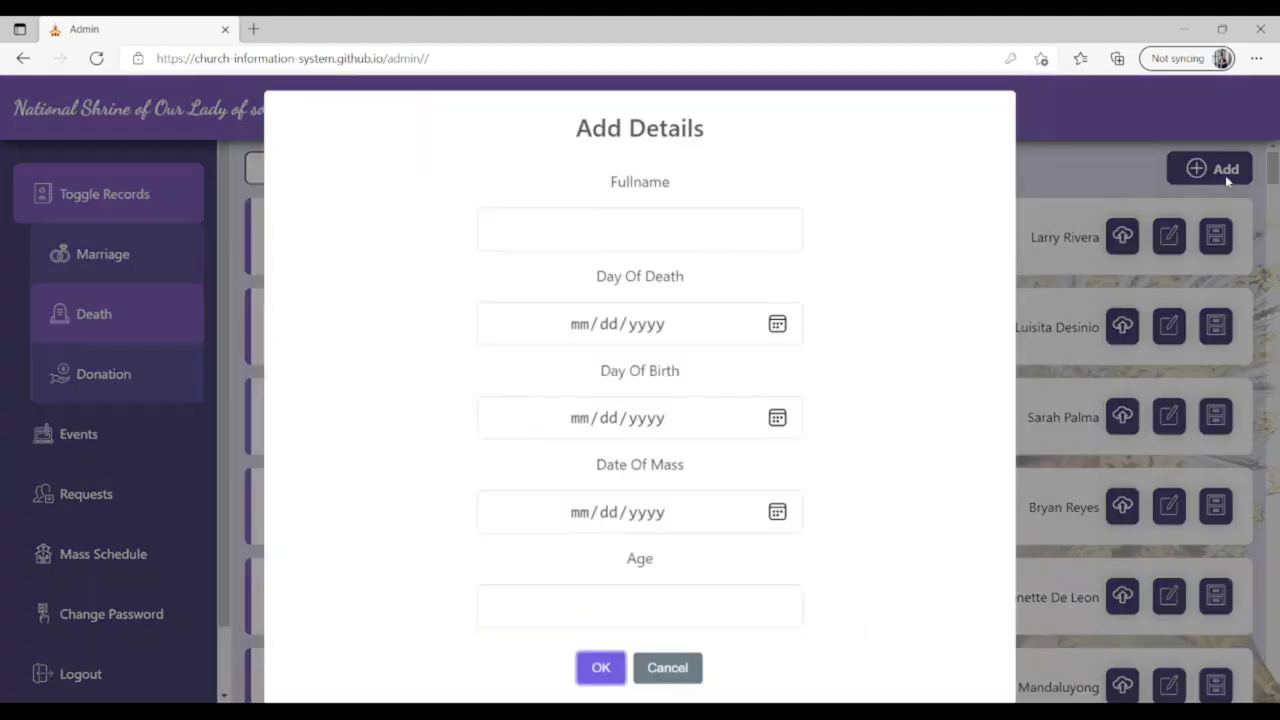
{"action": "left_click", "coordinate": [645, 228]}
{"action": "left_click", "coordinate": [866, 257]}
{"action": "left_click", "coordinate": [684, 226]}
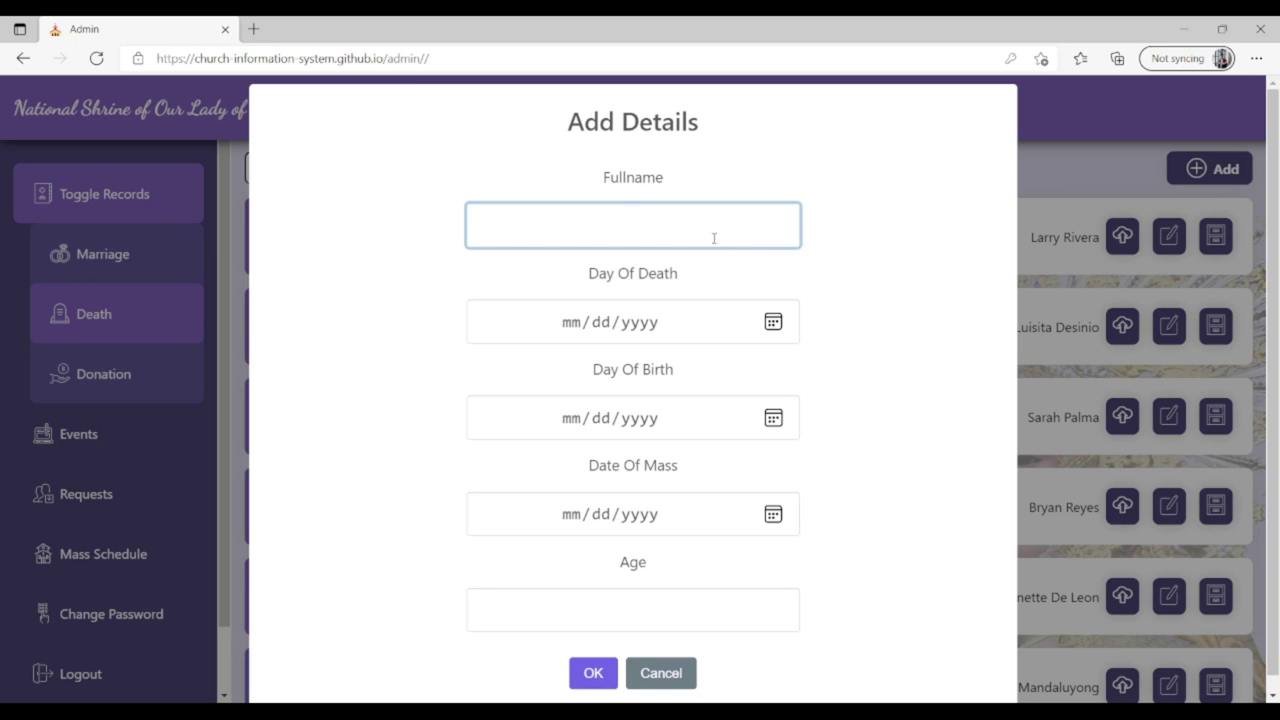
{"action": "type", "text": "Juan Dela Cruz"}
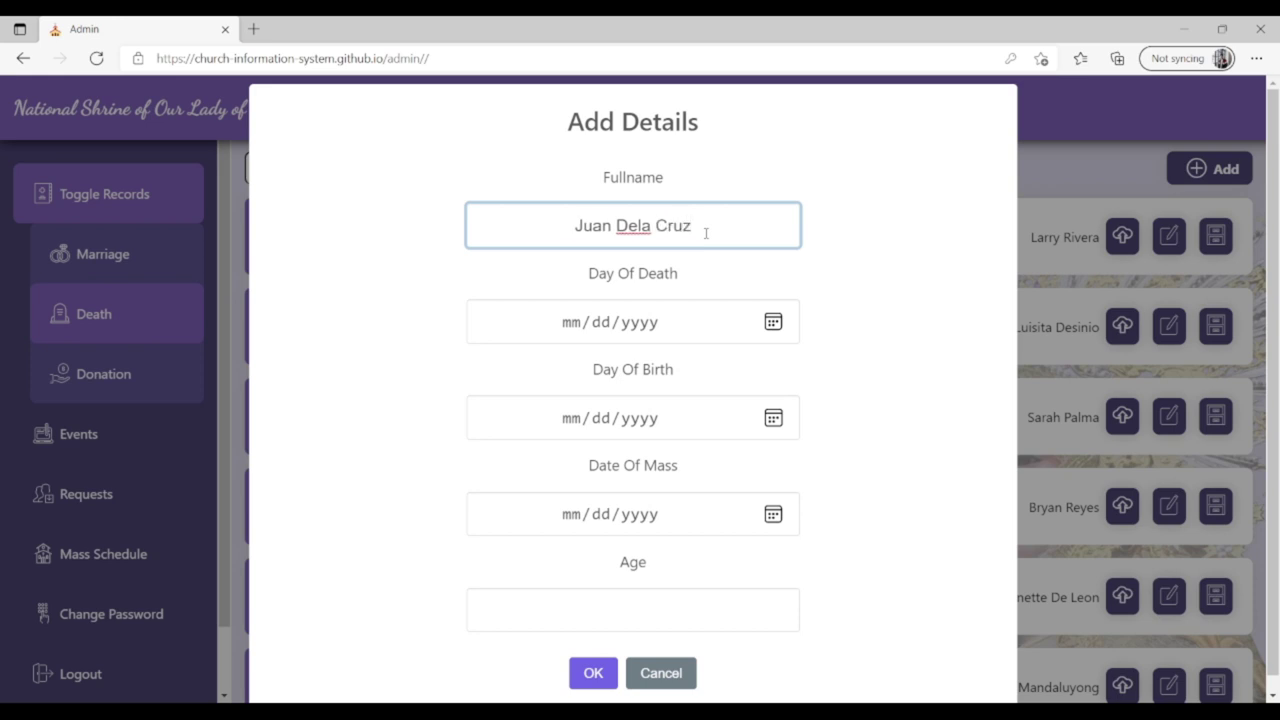
{"action": "left_click", "coordinate": [641, 340]}
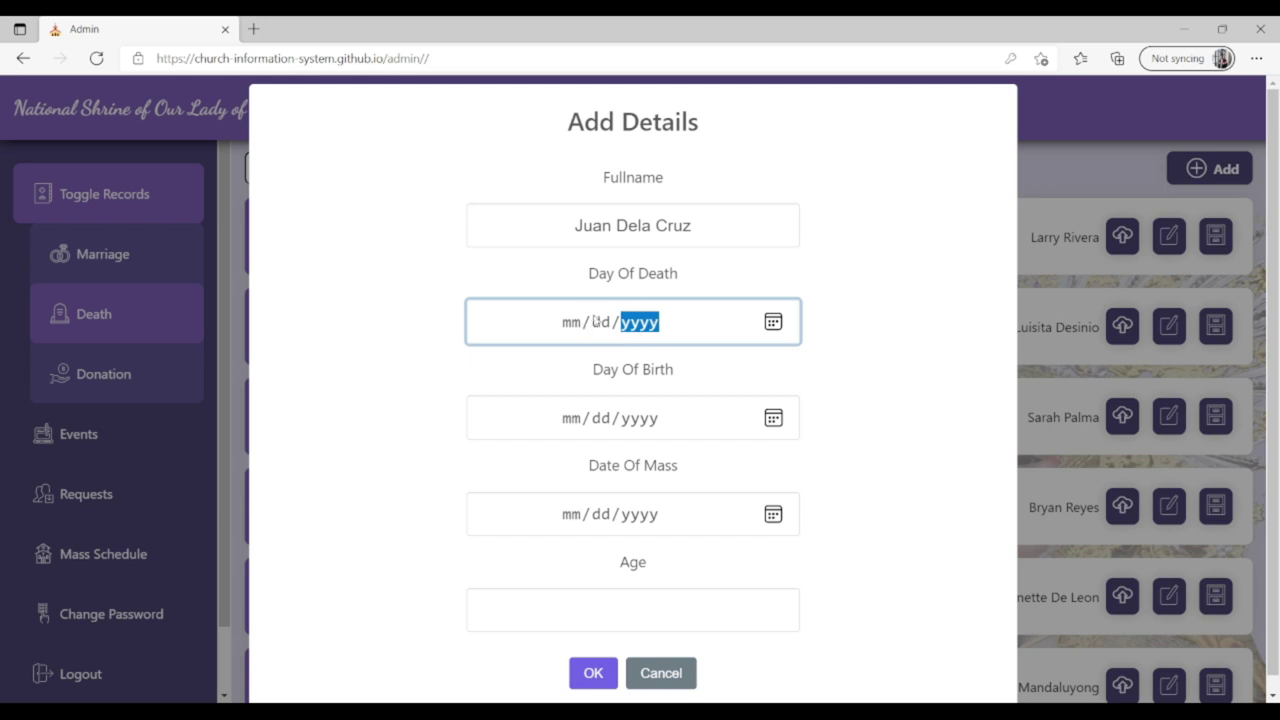
{"action": "left_click", "coordinate": [569, 324]}
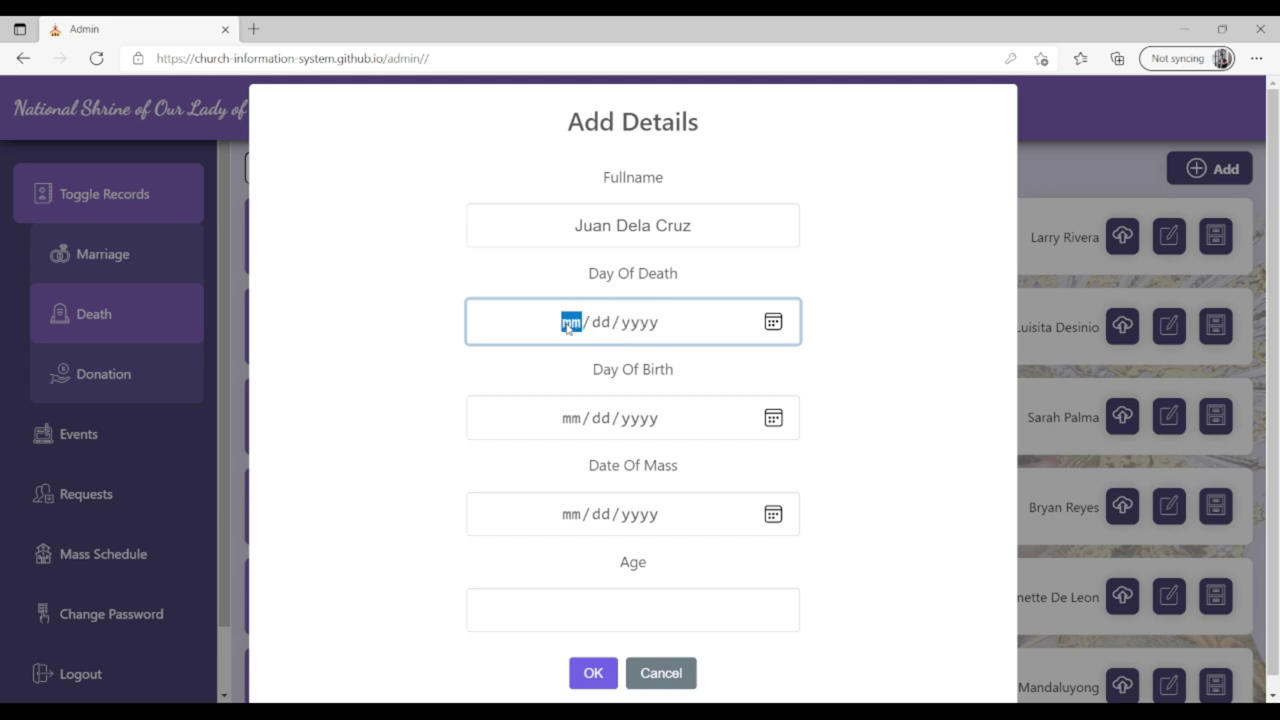
{"action": "type", "text": "12/"}
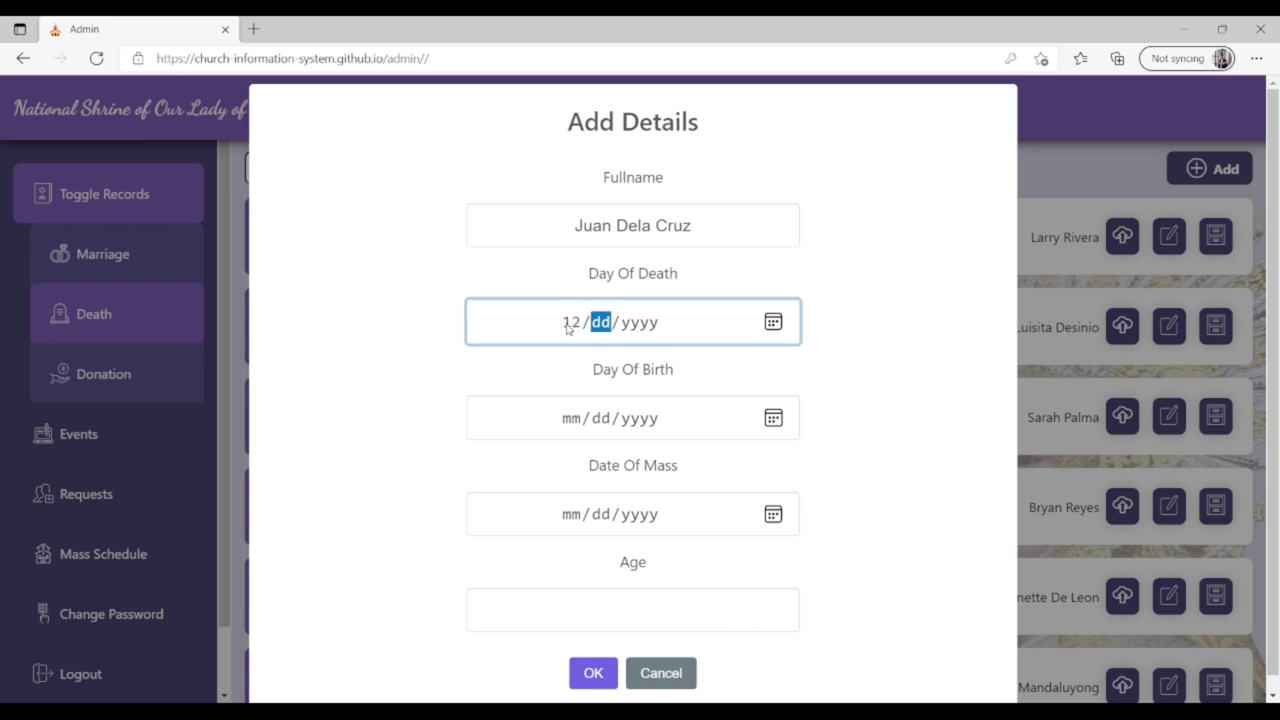
{"action": "type", "text": "22/"}
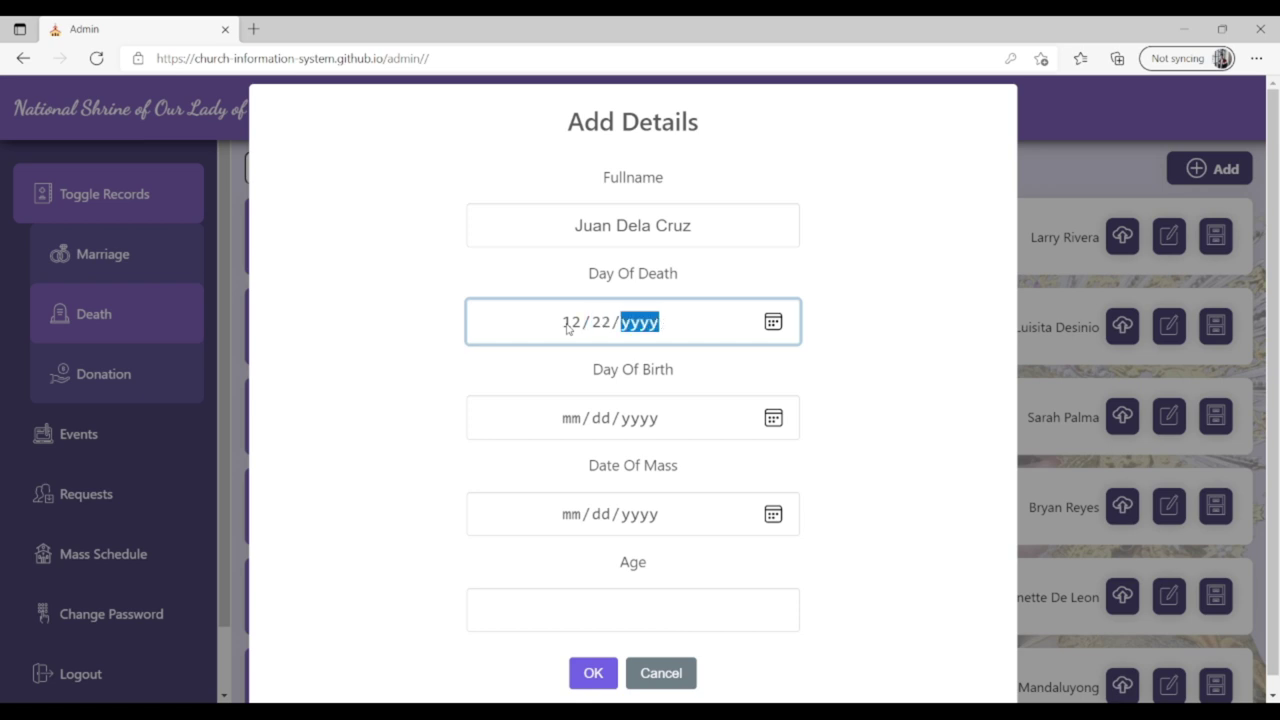
{"action": "type", "text": "2021"}
{"action": "left_click", "coordinate": [581, 421]}
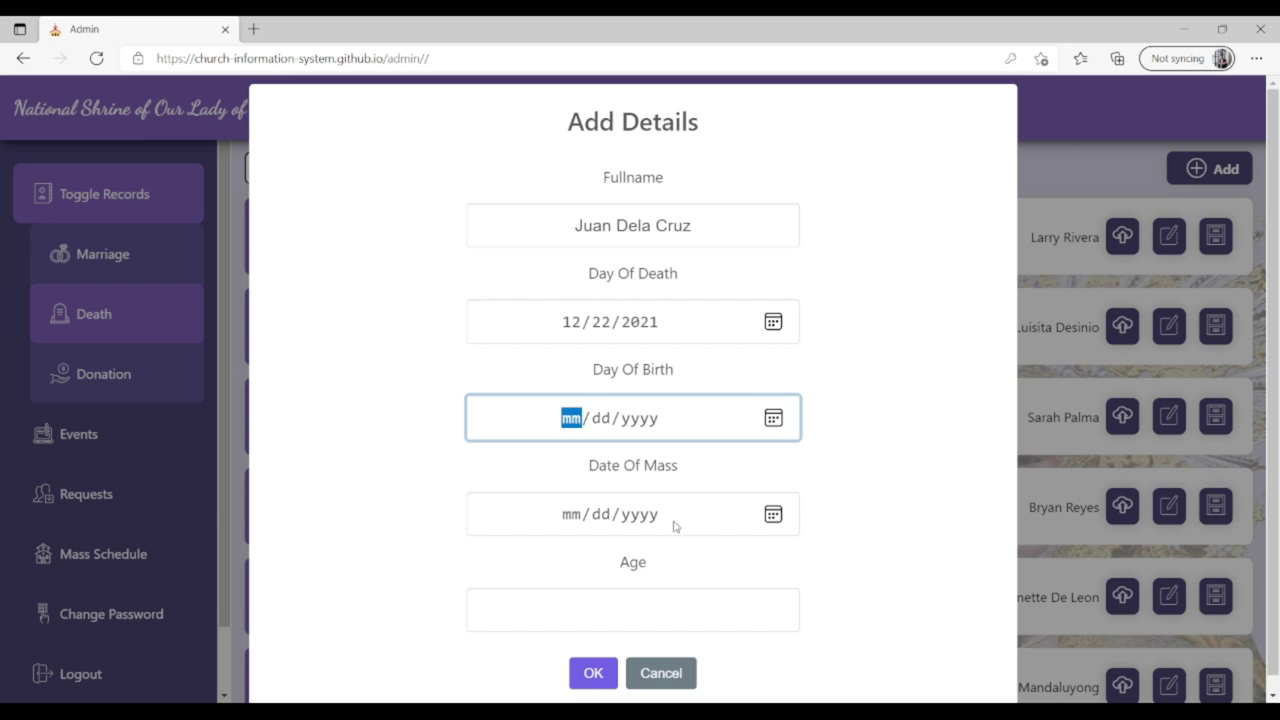
{"action": "type", "text": "04/"}
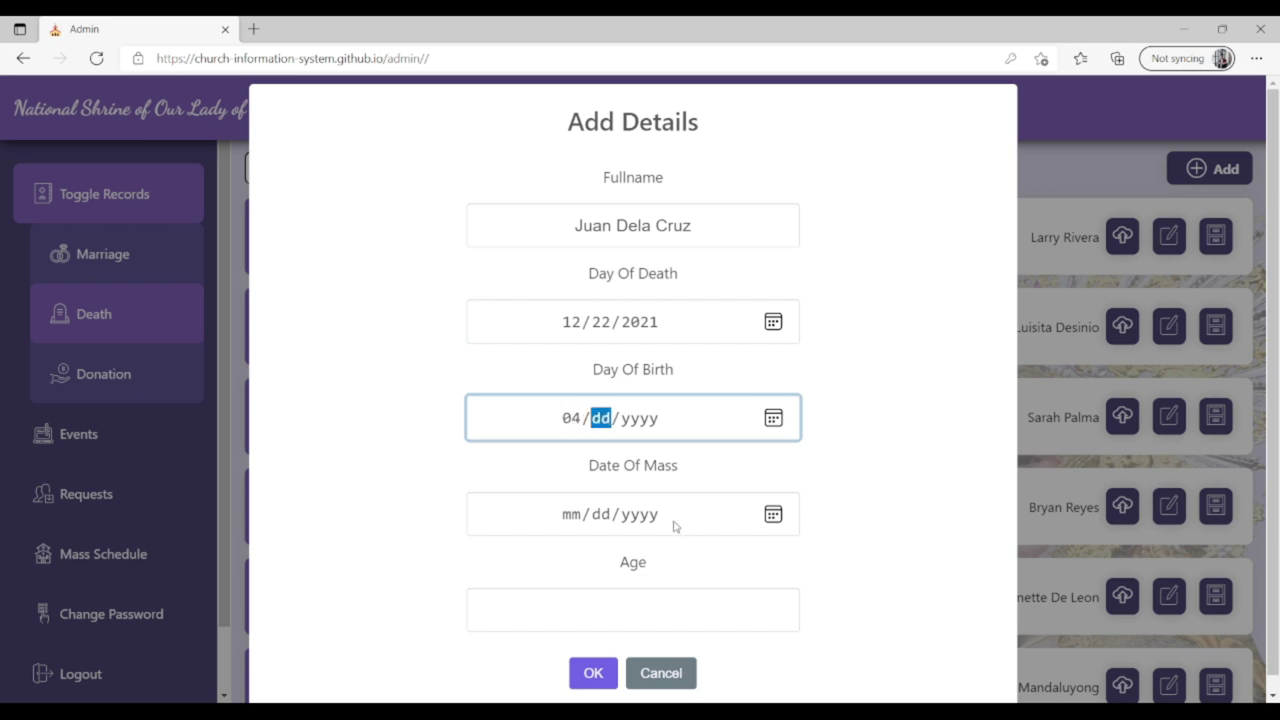
{"action": "type", "text": "16/"}
{"action": "type", "text": "199"}
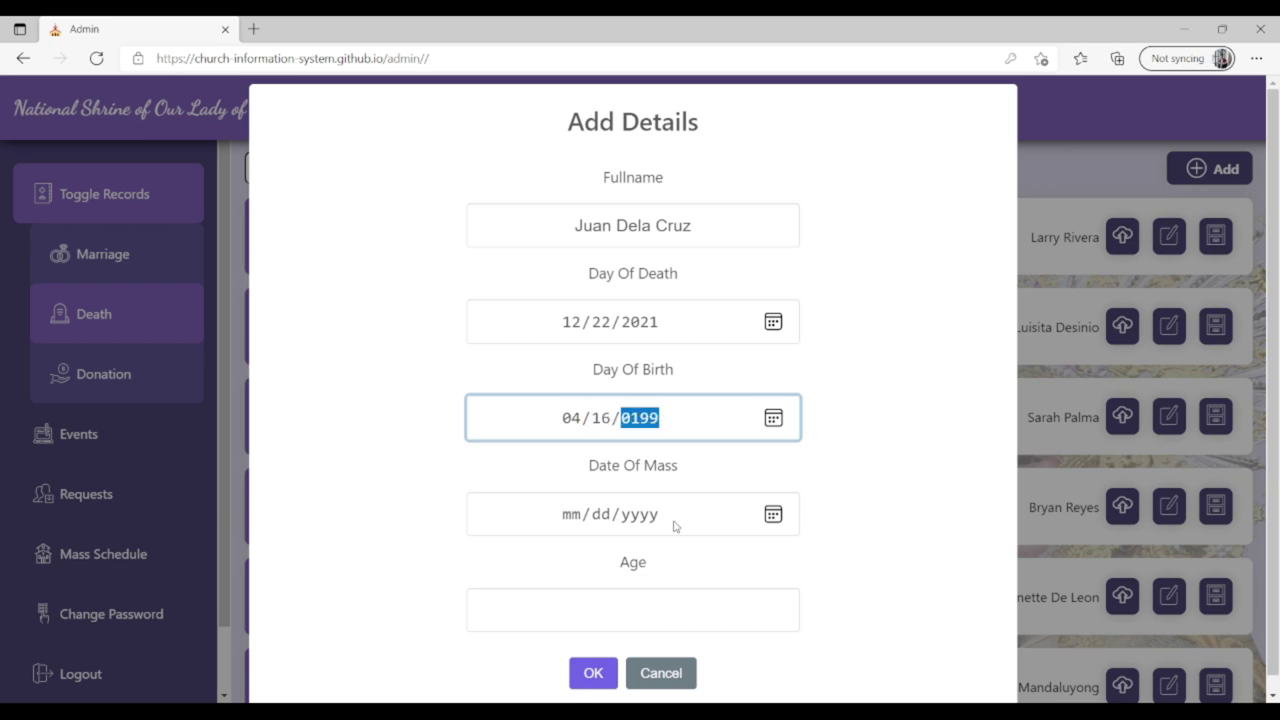
{"action": "type", "text": "1"}
Enter mass date 12/25/2021 and age 31, then save the record.
{"action": "left_click", "coordinate": [580, 518]}
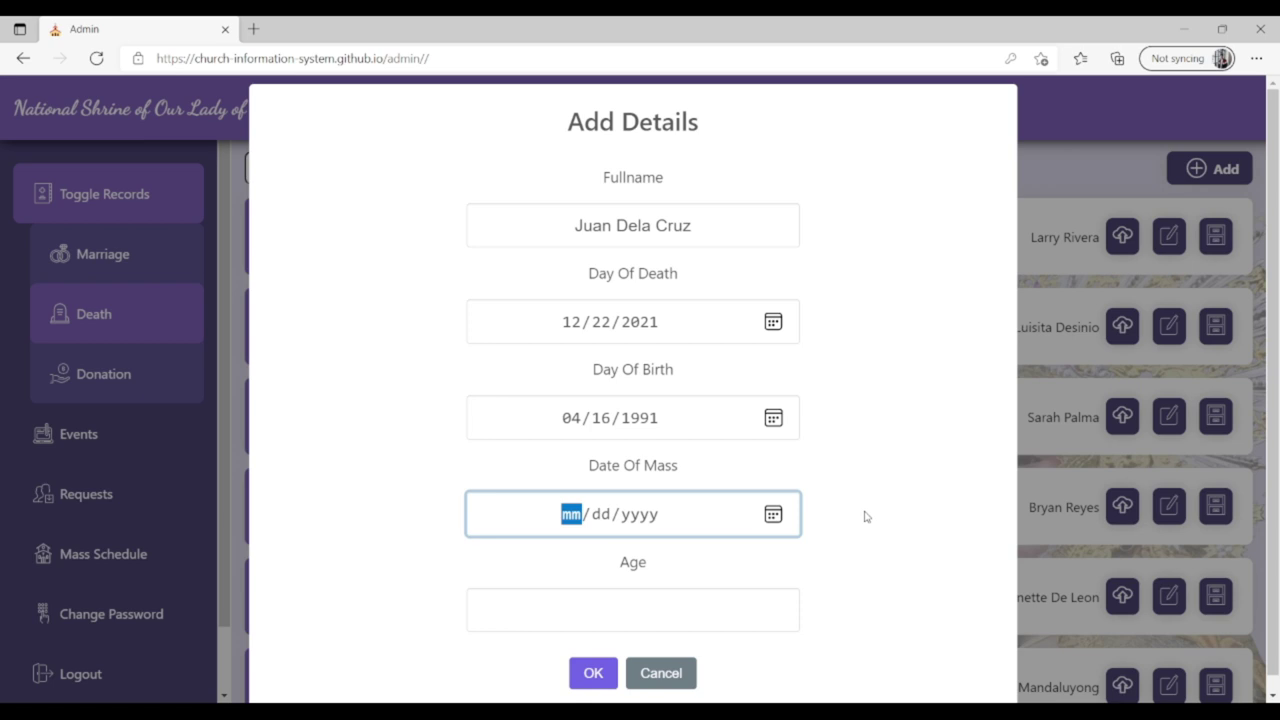
{"action": "type", "text": "12/"}
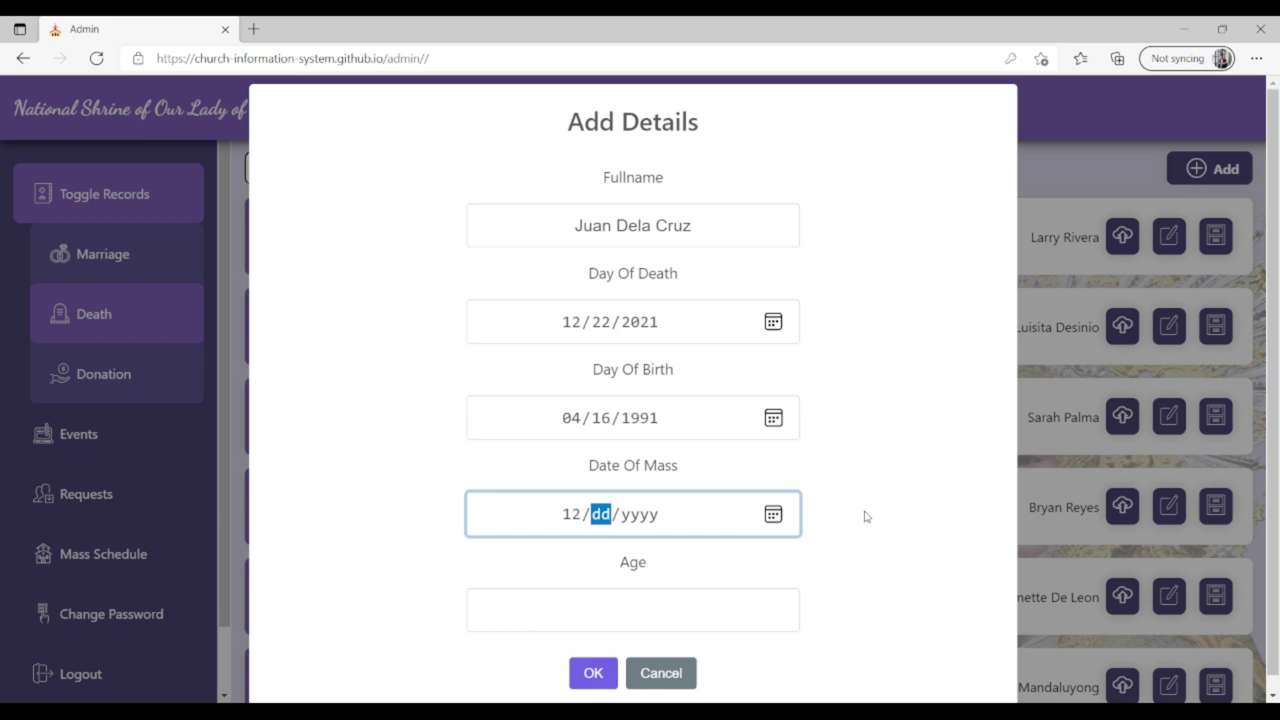
{"action": "type", "text": "25/"}
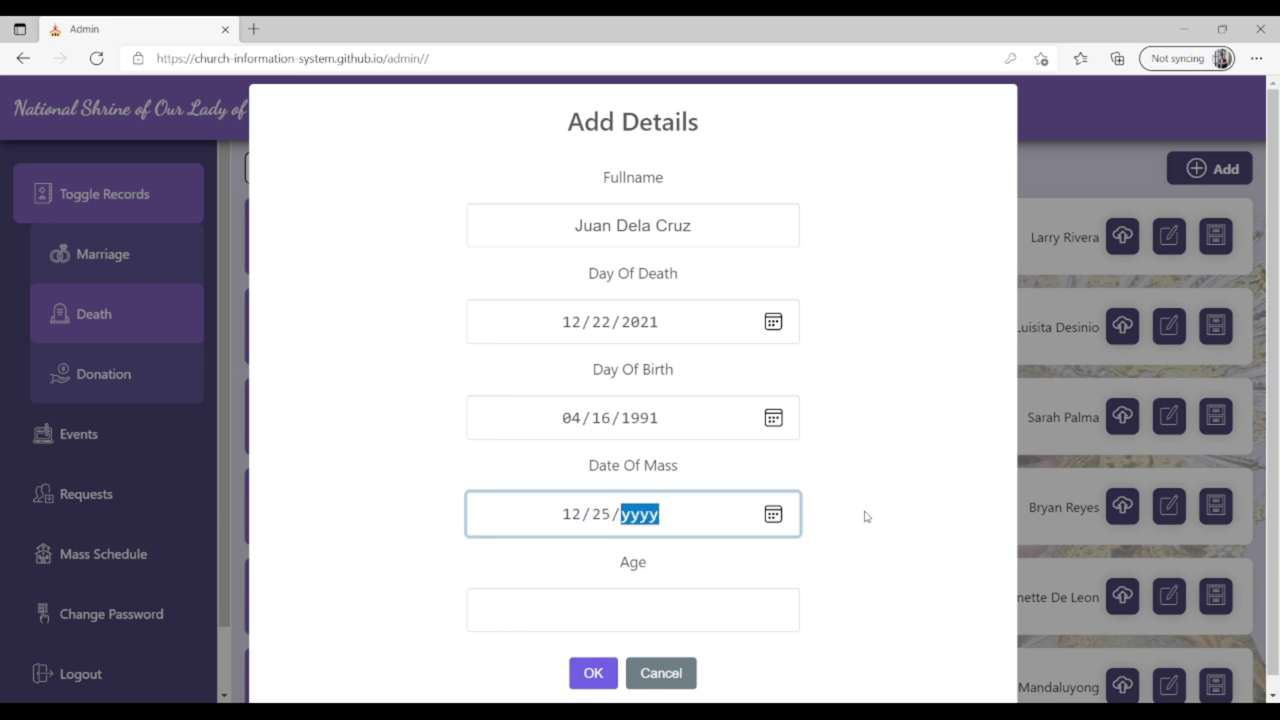
{"action": "type", "text": "2021"}
{"action": "left_click", "coordinate": [634, 612]}
{"action": "type", "text": "31"}
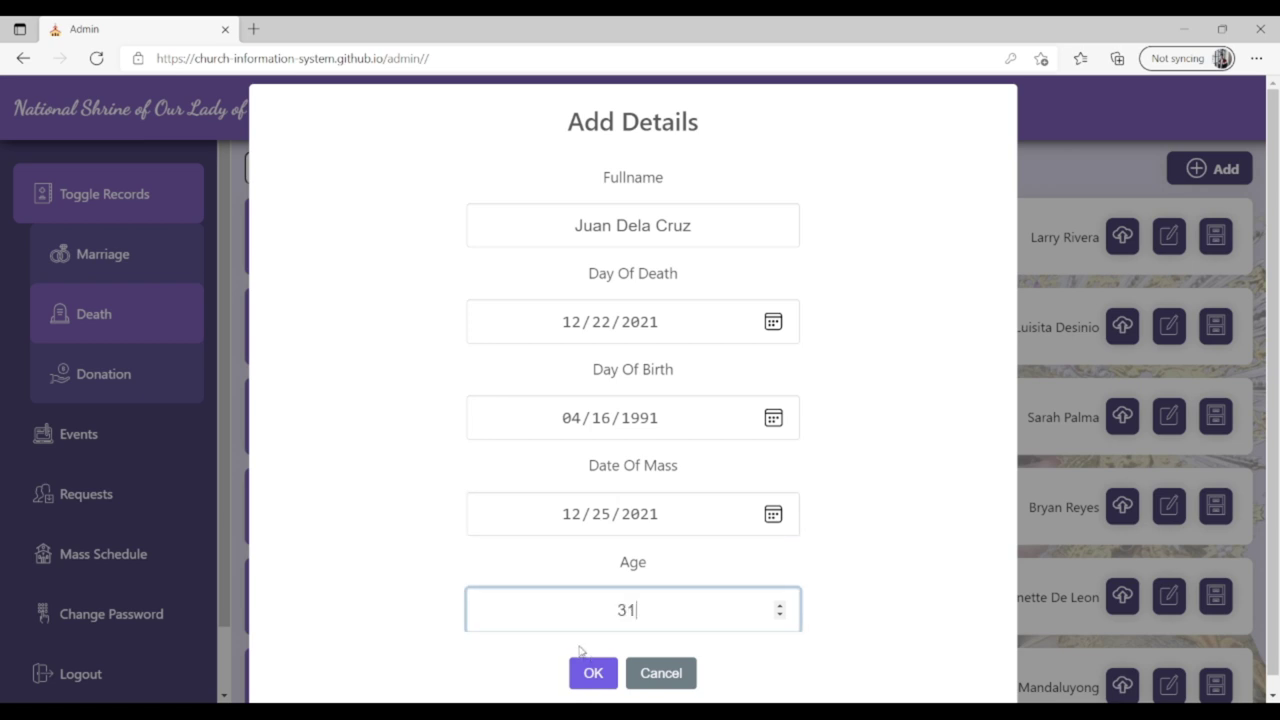
{"action": "left_click", "coordinate": [1009, 355]}
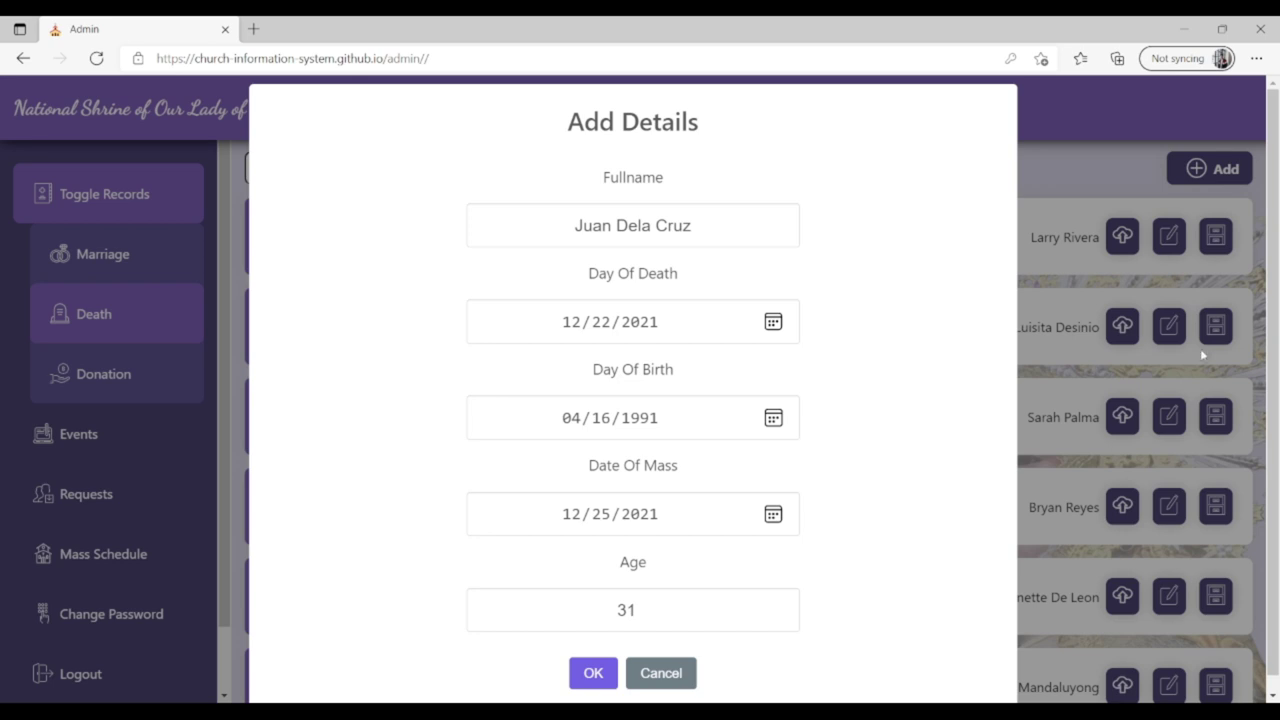
{"action": "scroll", "coordinate": [1276, 290], "scroll_direction": "down", "scroll_amount": 1}
{"action": "left_click", "coordinate": [598, 662]}
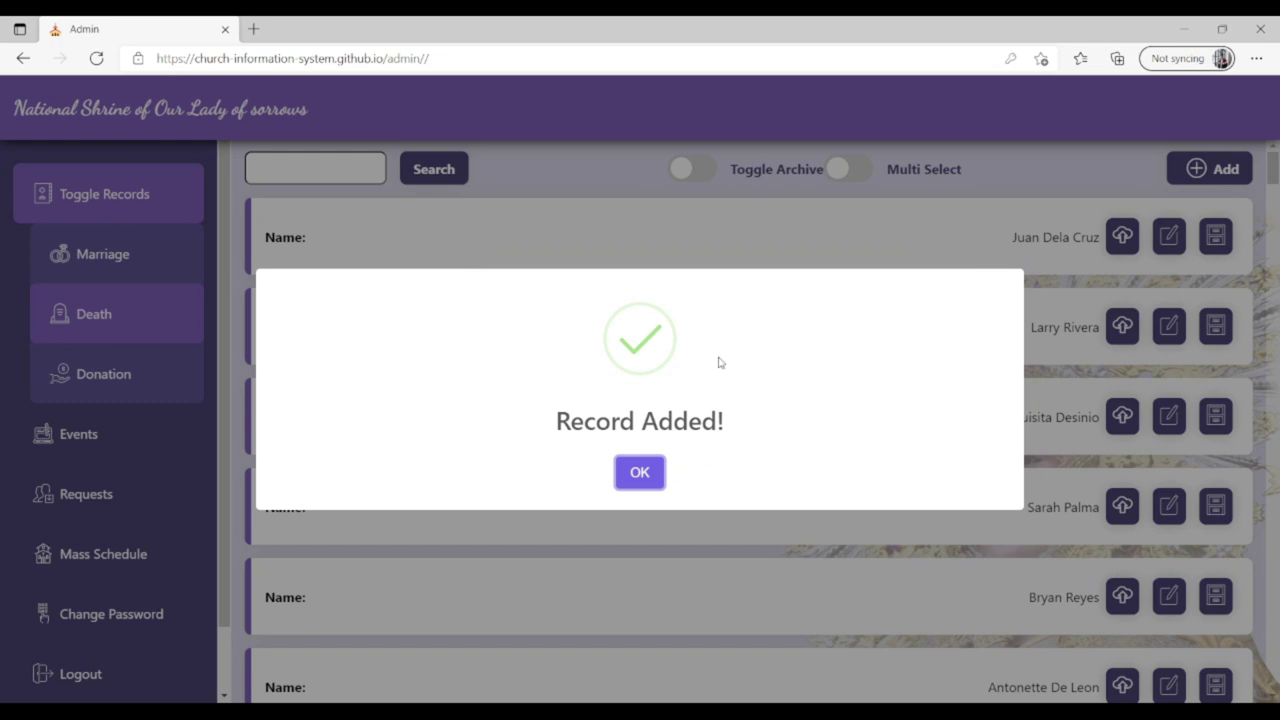
Dismiss the confirmation and review the new record's details, certificate upload and edit form without changes.
{"action": "left_click", "coordinate": [639, 476]}
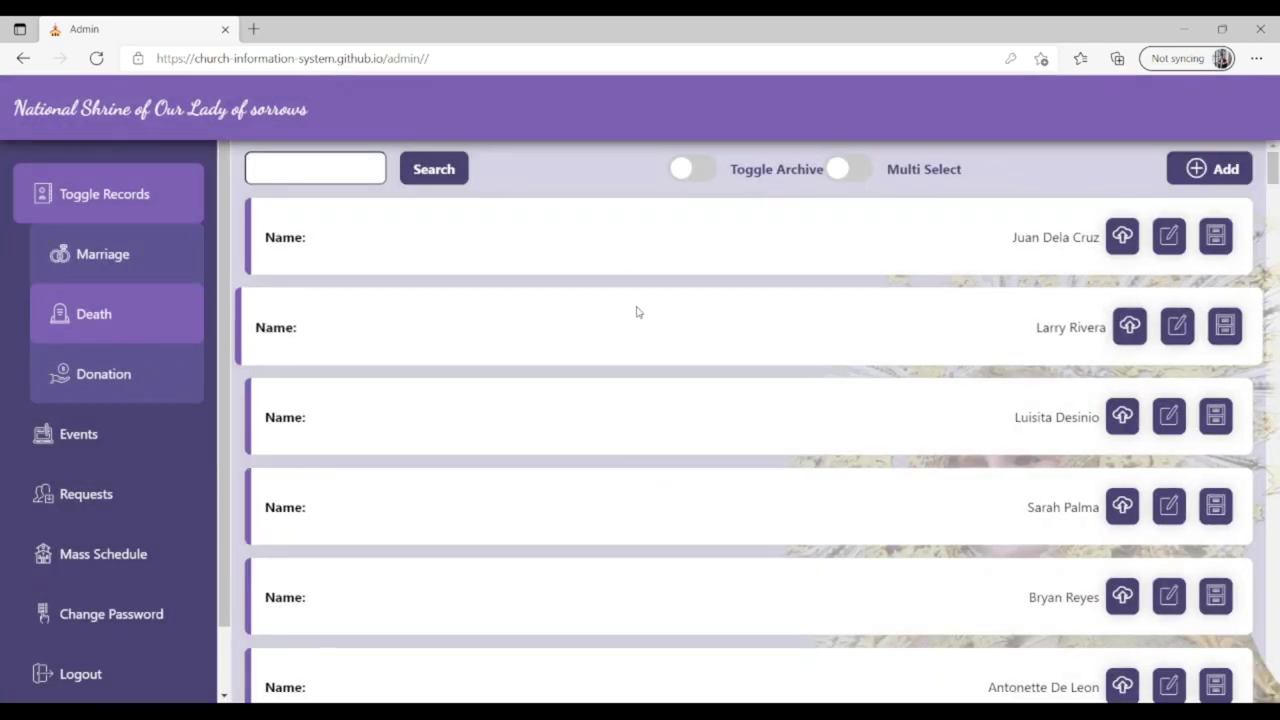
{"action": "left_click", "coordinate": [669, 267]}
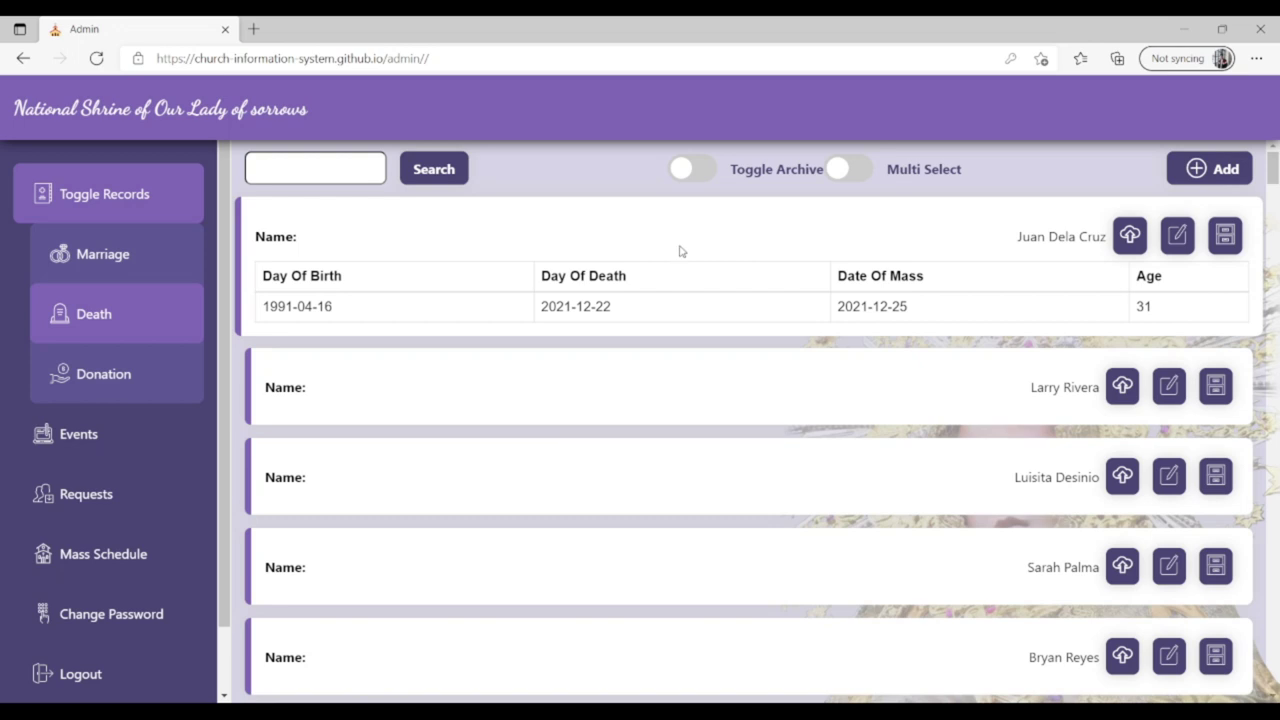
{"action": "left_click", "coordinate": [681, 250]}
{"action": "left_click", "coordinate": [1126, 238]}
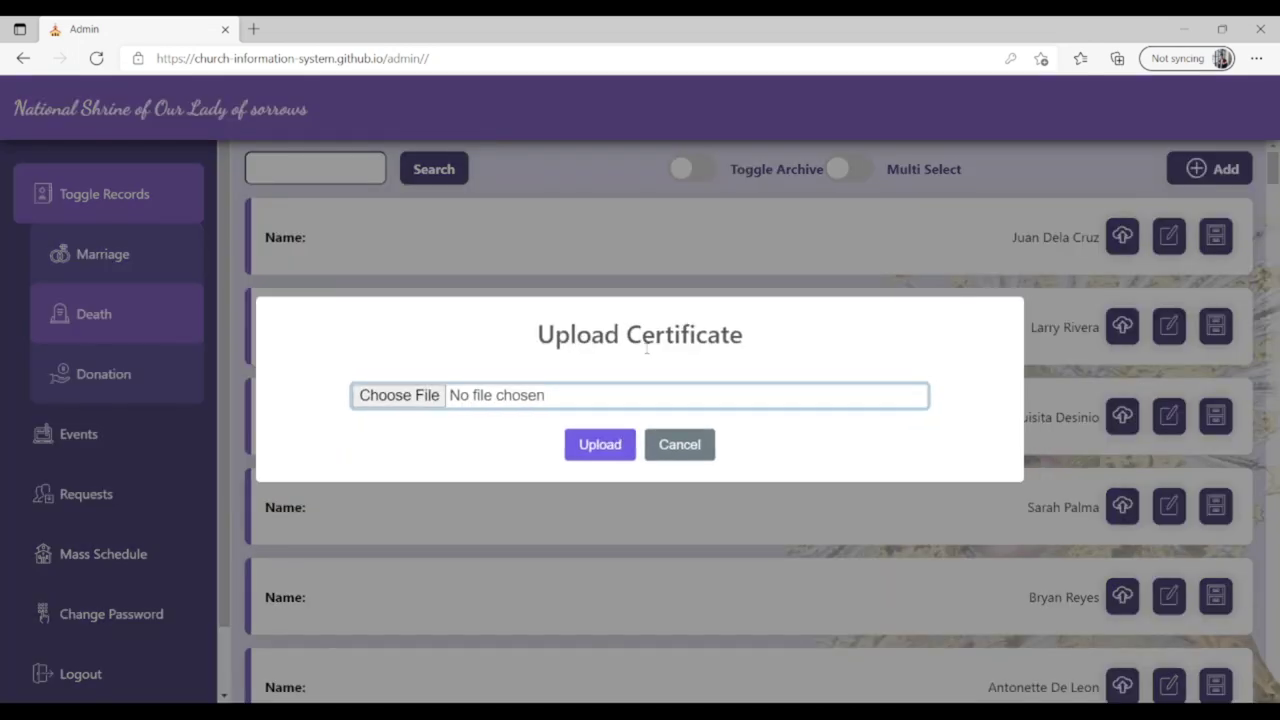
{"action": "left_click", "coordinate": [680, 444]}
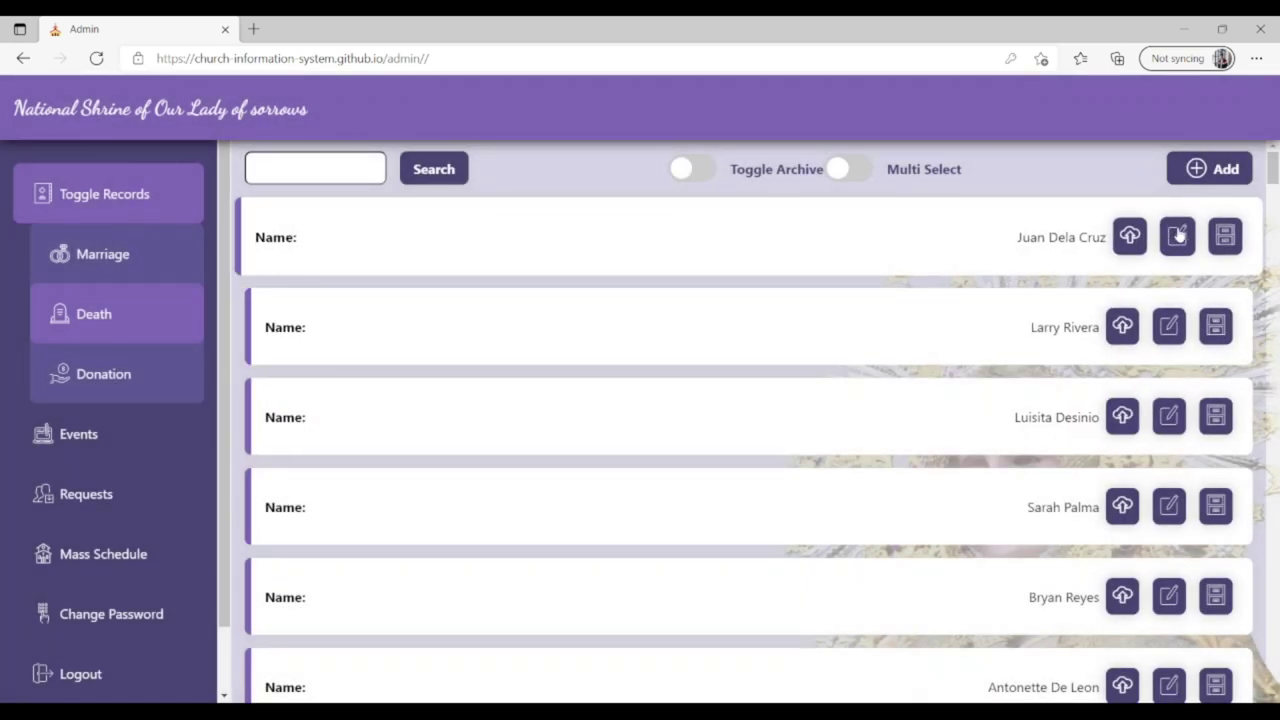
{"action": "left_click", "coordinate": [1178, 235]}
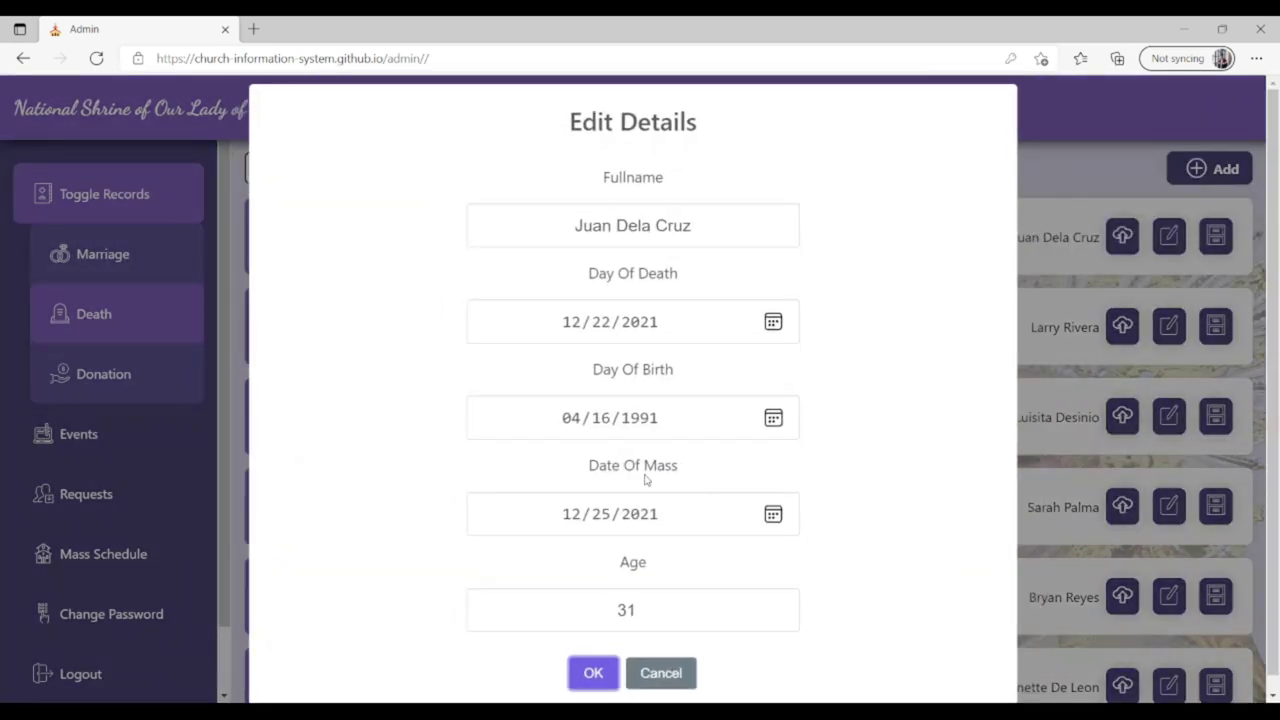
{"action": "left_click", "coordinate": [662, 675]}
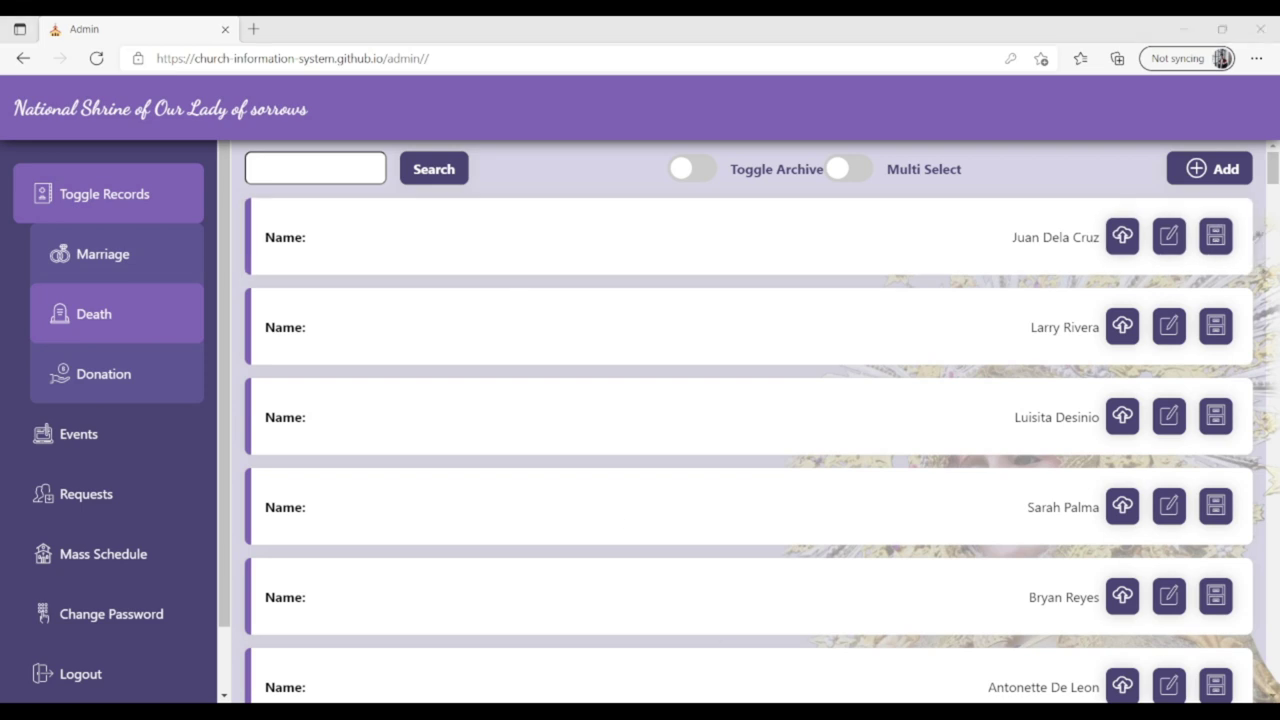
Archive the new death record, review the donation rows, and e-mail the last donor.
{"action": "left_click", "coordinate": [131, 317]}
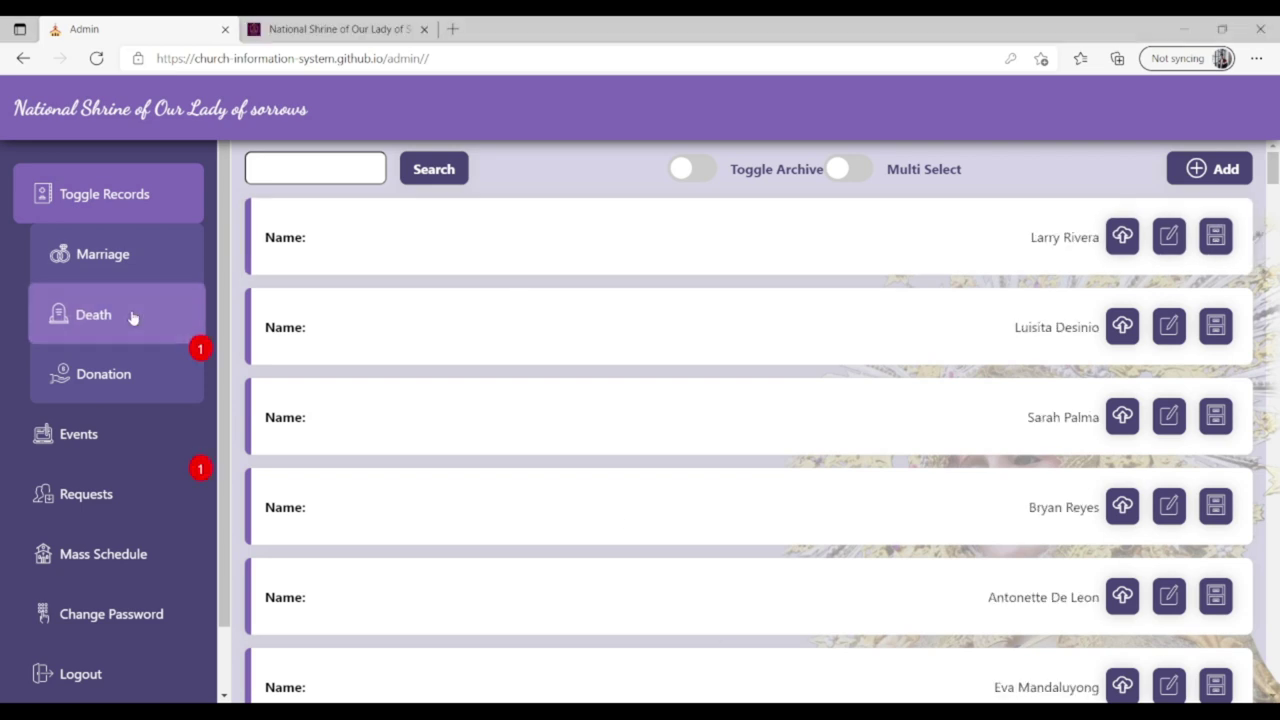
{"action": "left_click", "coordinate": [141, 380]}
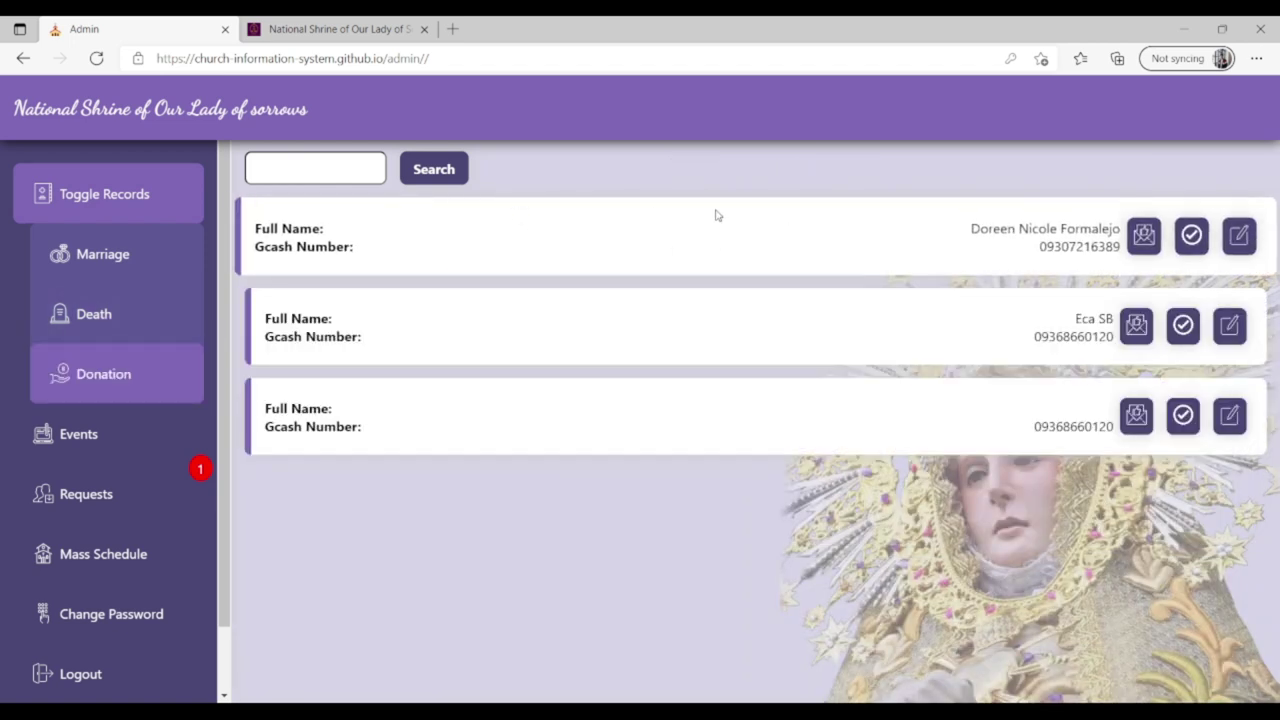
{"action": "left_click", "coordinate": [727, 231]}
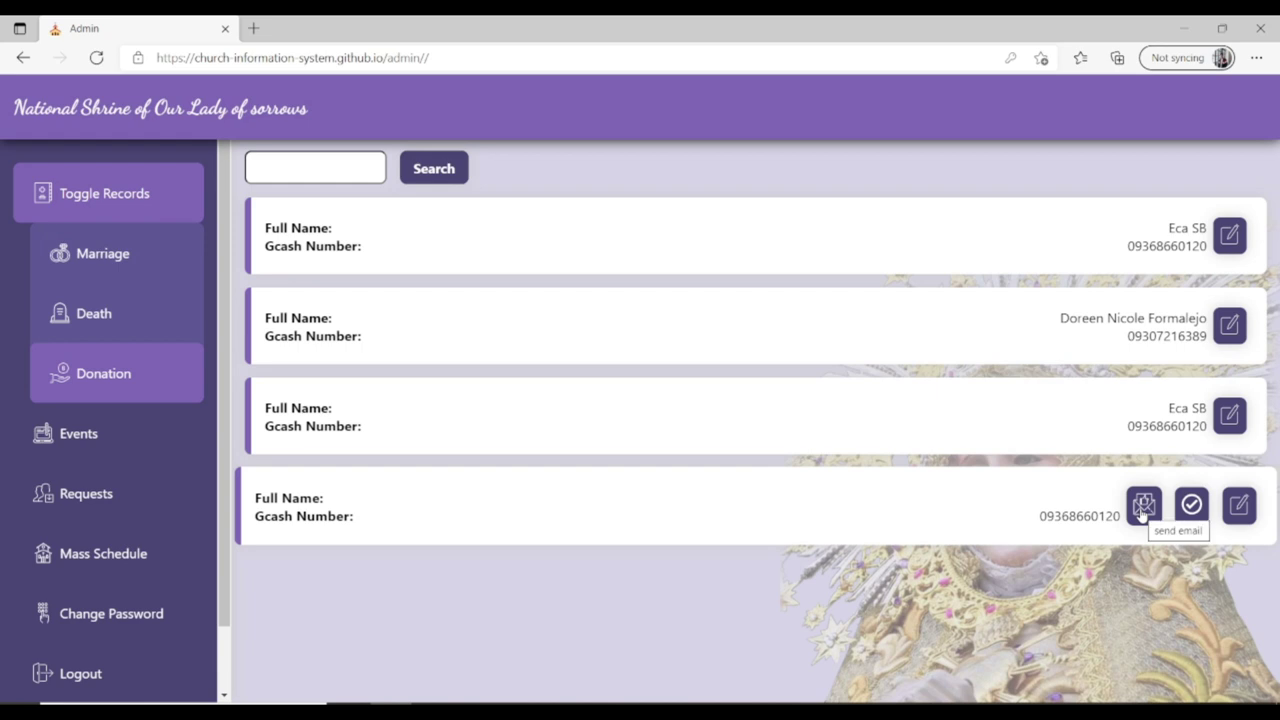
{"action": "left_click", "coordinate": [1133, 250]}
{"action": "left_click", "coordinate": [1133, 250]}
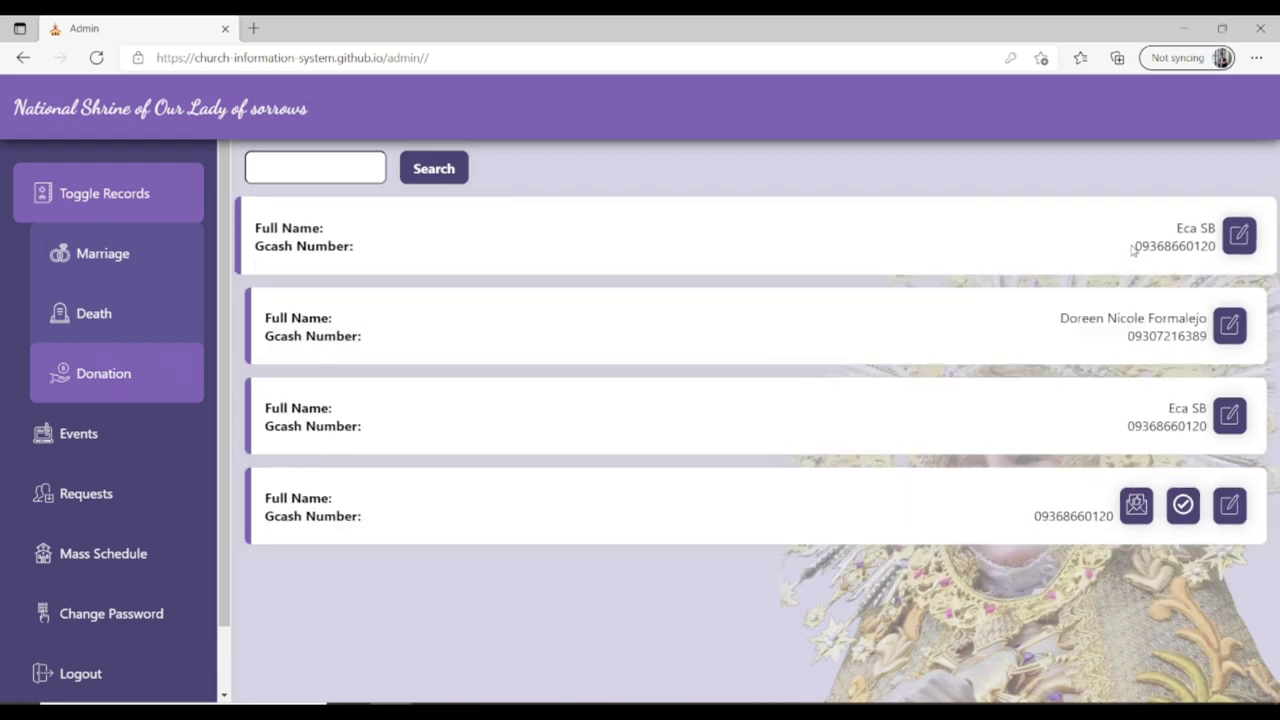
{"action": "left_click", "coordinate": [1144, 505]}
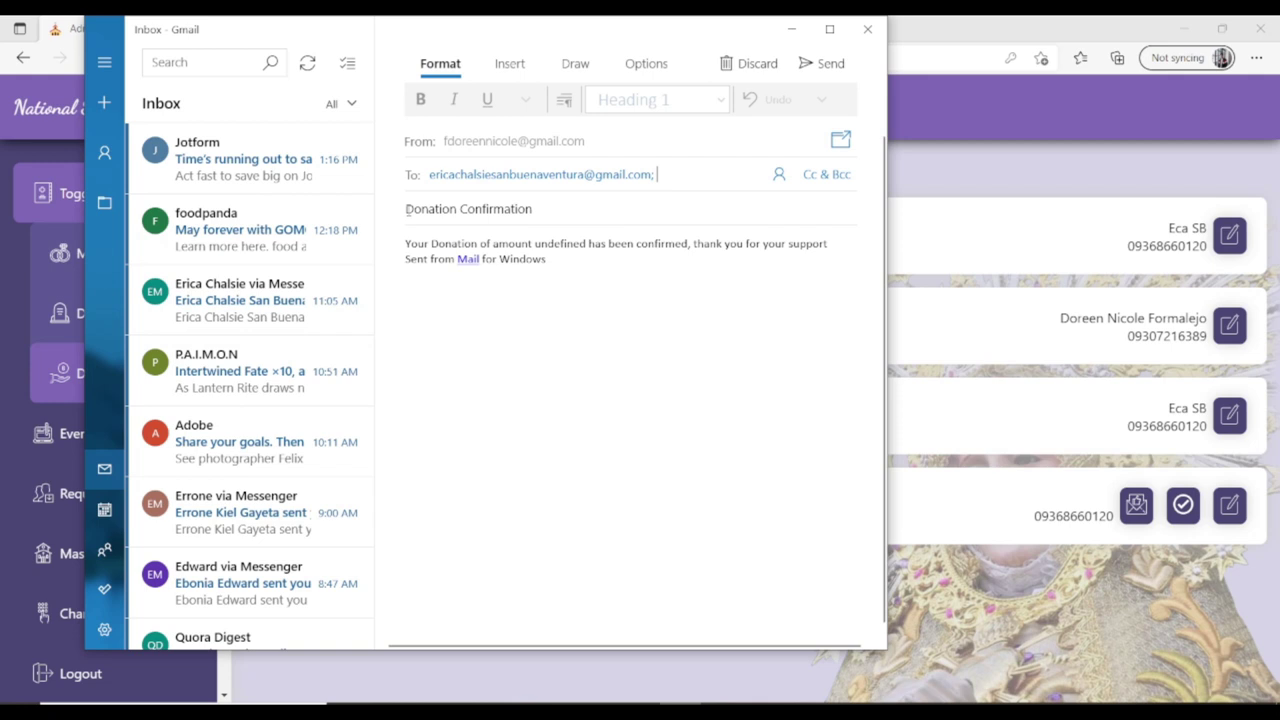
Select the 'Donation Confirmation' subject, then close the draft without sending.
{"action": "mouse_move", "coordinate": [405, 209]}
{"action": "left_mouse_down"}
{"action": "mouse_move", "coordinate": [506, 220]}
{"action": "mouse_move", "coordinate": [568, 286]}
{"action": "mouse_move", "coordinate": [545, 215]}
{"action": "mouse_move", "coordinate": [404, 209]}
{"action": "left_mouse_up"}
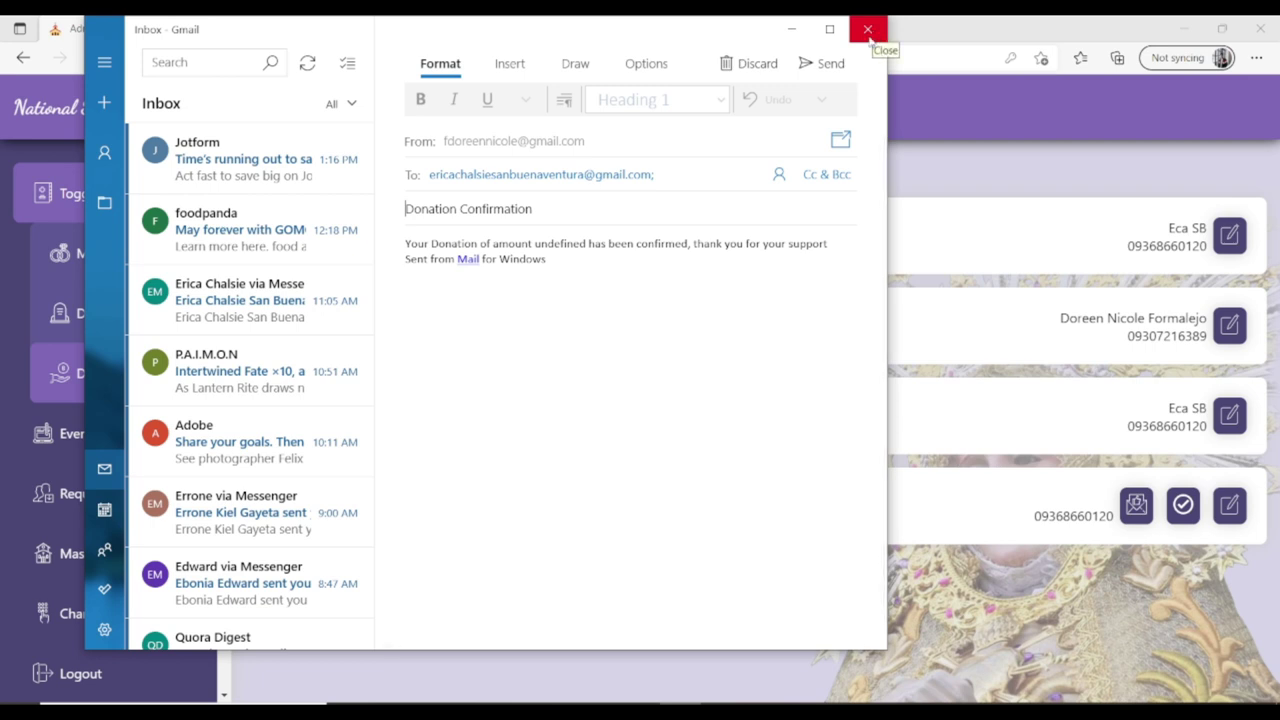
{"action": "left_click", "coordinate": [868, 30]}
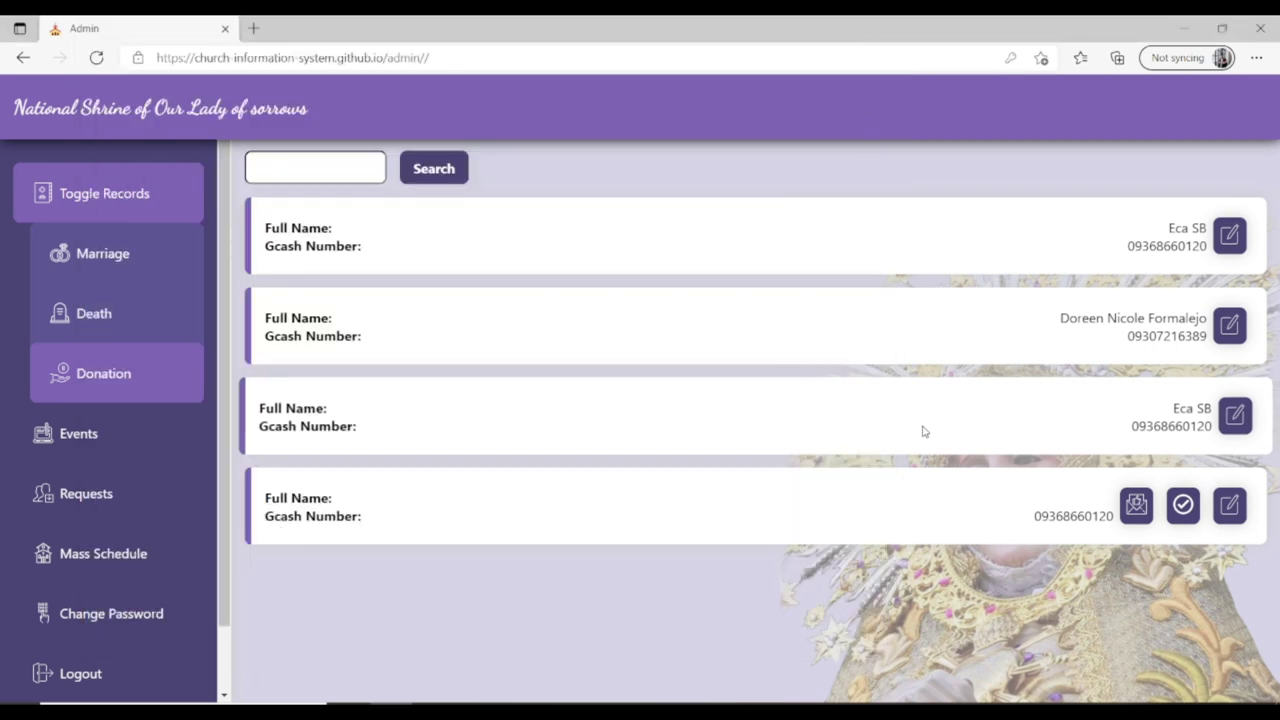
Verify the last donation, dismiss the notice, check its details, then go to Events.
{"action": "left_click", "coordinate": [1190, 506]}
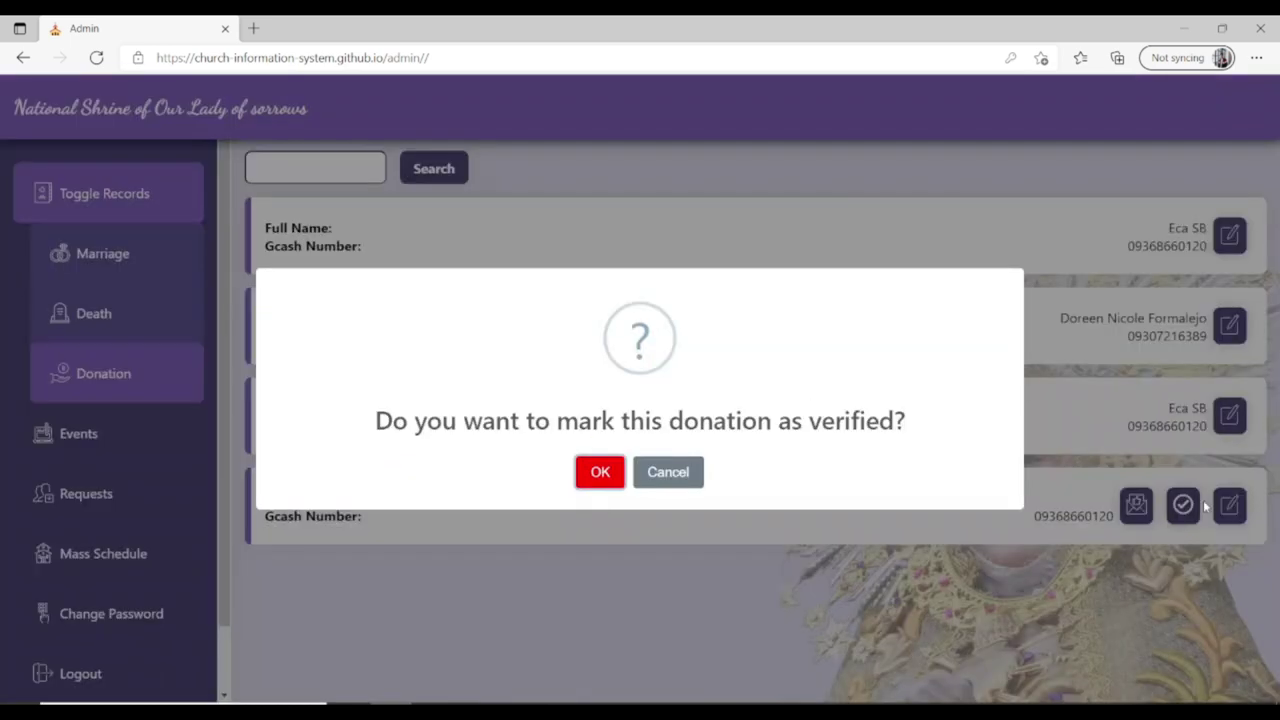
{"action": "left_click", "coordinate": [593, 484]}
{"action": "left_click", "coordinate": [651, 482]}
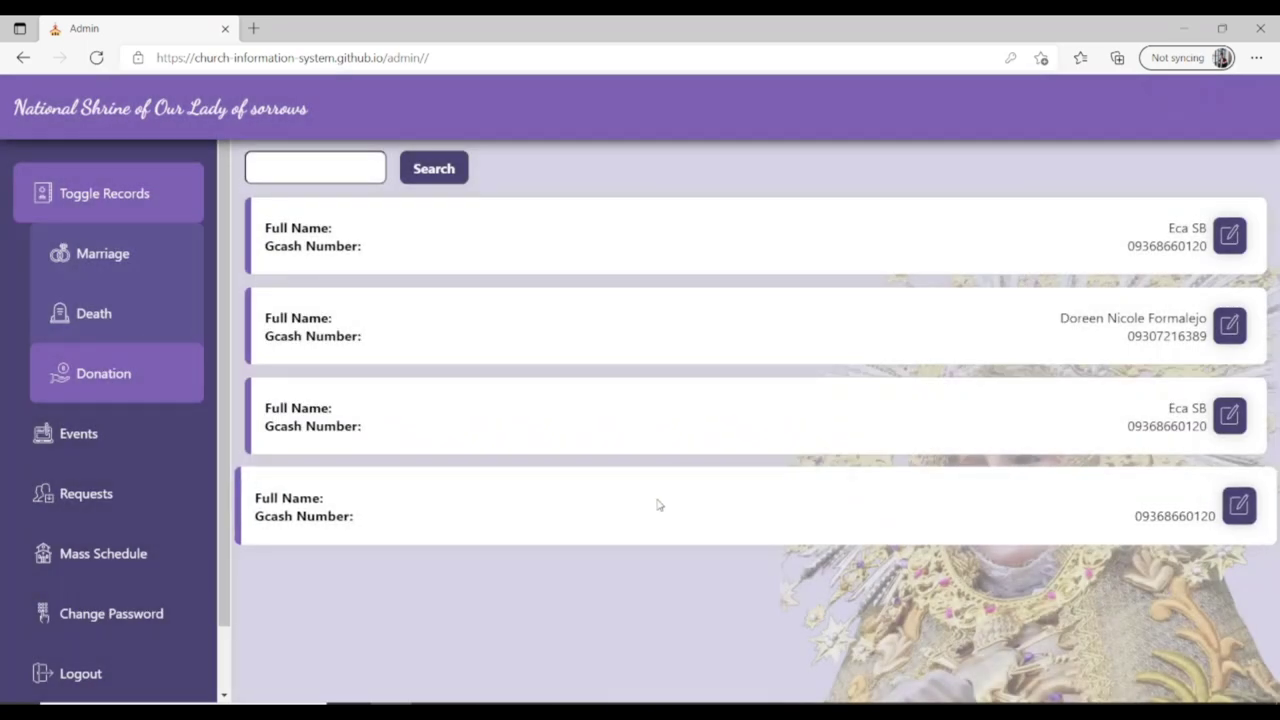
{"action": "left_click", "coordinate": [657, 505]}
{"action": "left_click", "coordinate": [657, 505]}
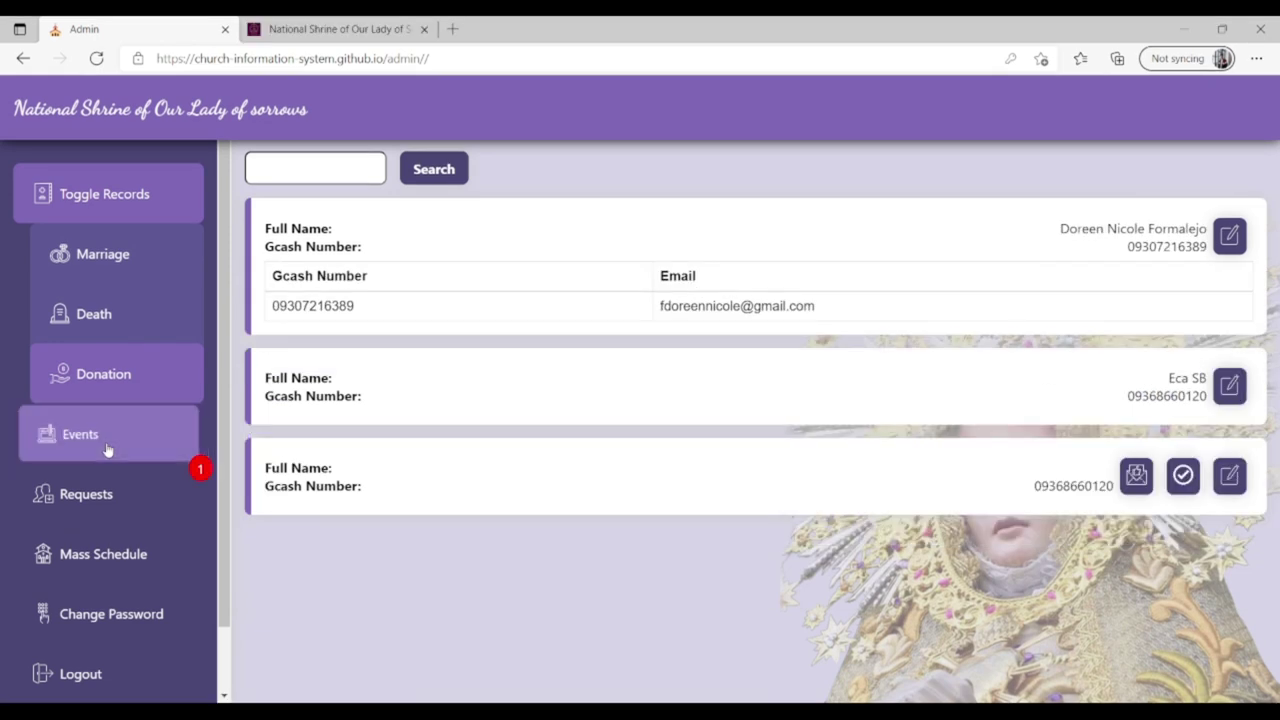
{"action": "left_click", "coordinate": [108, 450]}
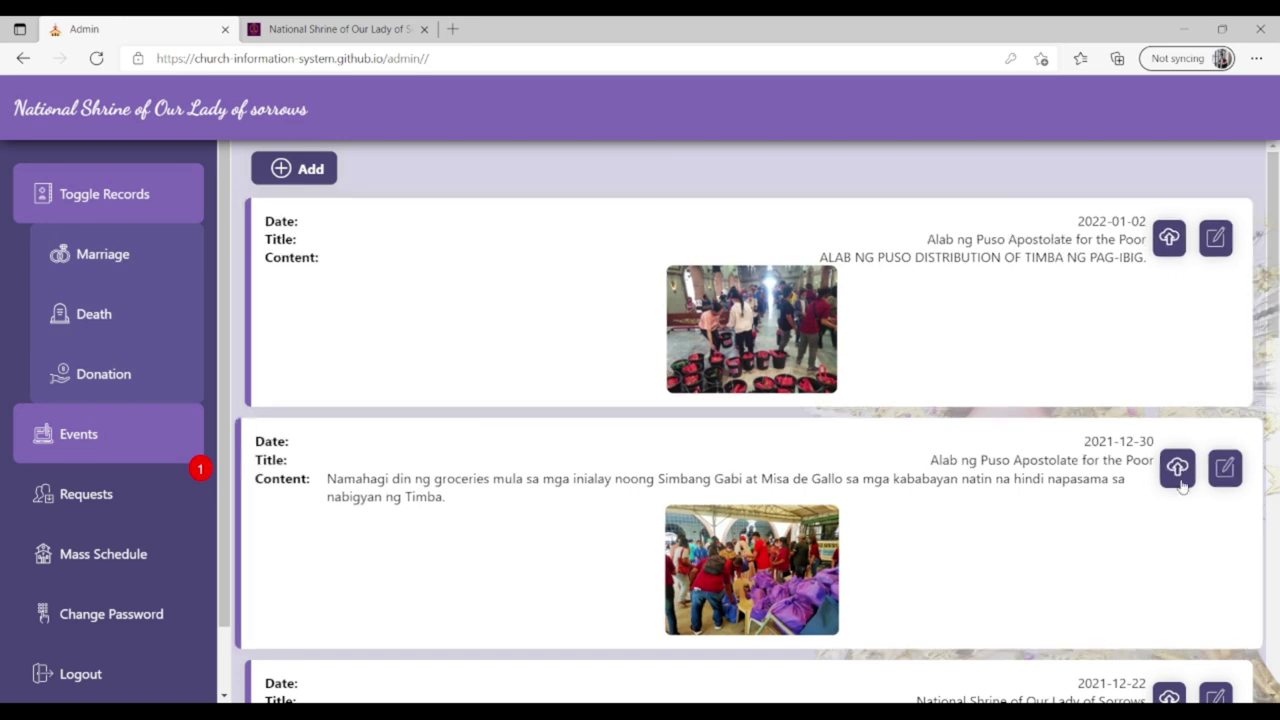
Leave the first event's image and details unchanged, then e-mail the first document requester.
{"action": "left_click", "coordinate": [1178, 236]}
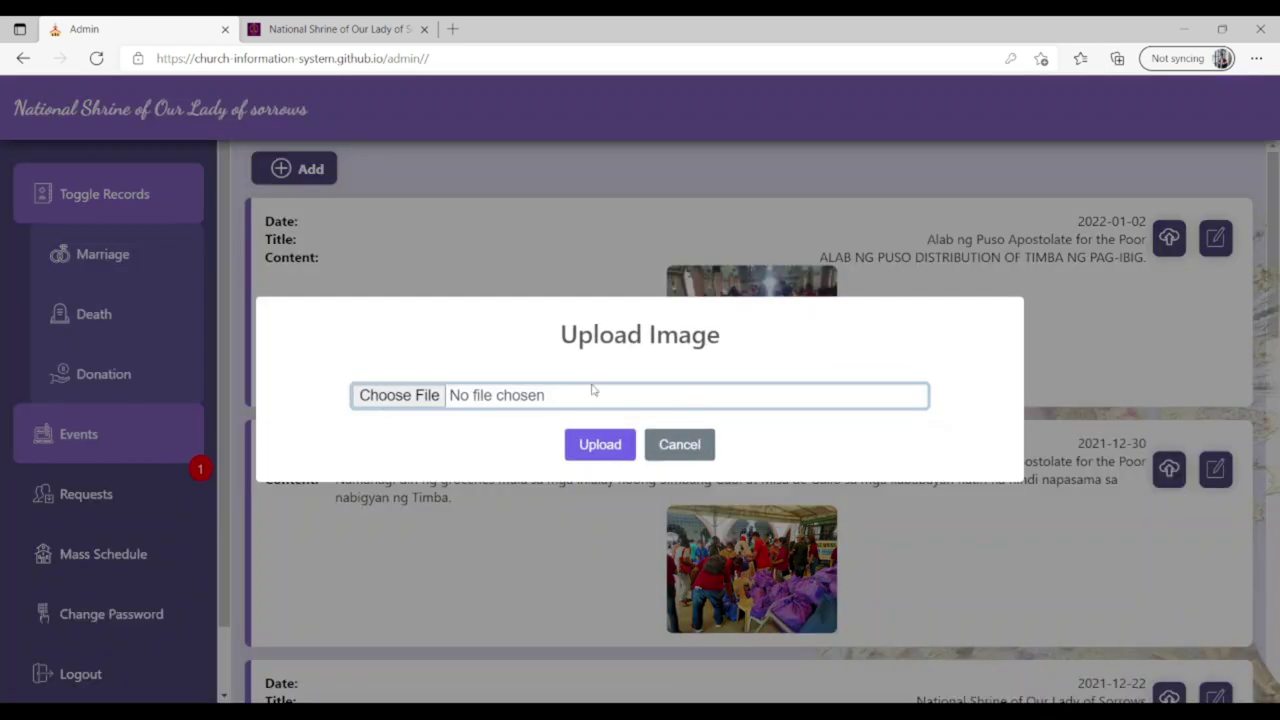
{"action": "left_click", "coordinate": [684, 444]}
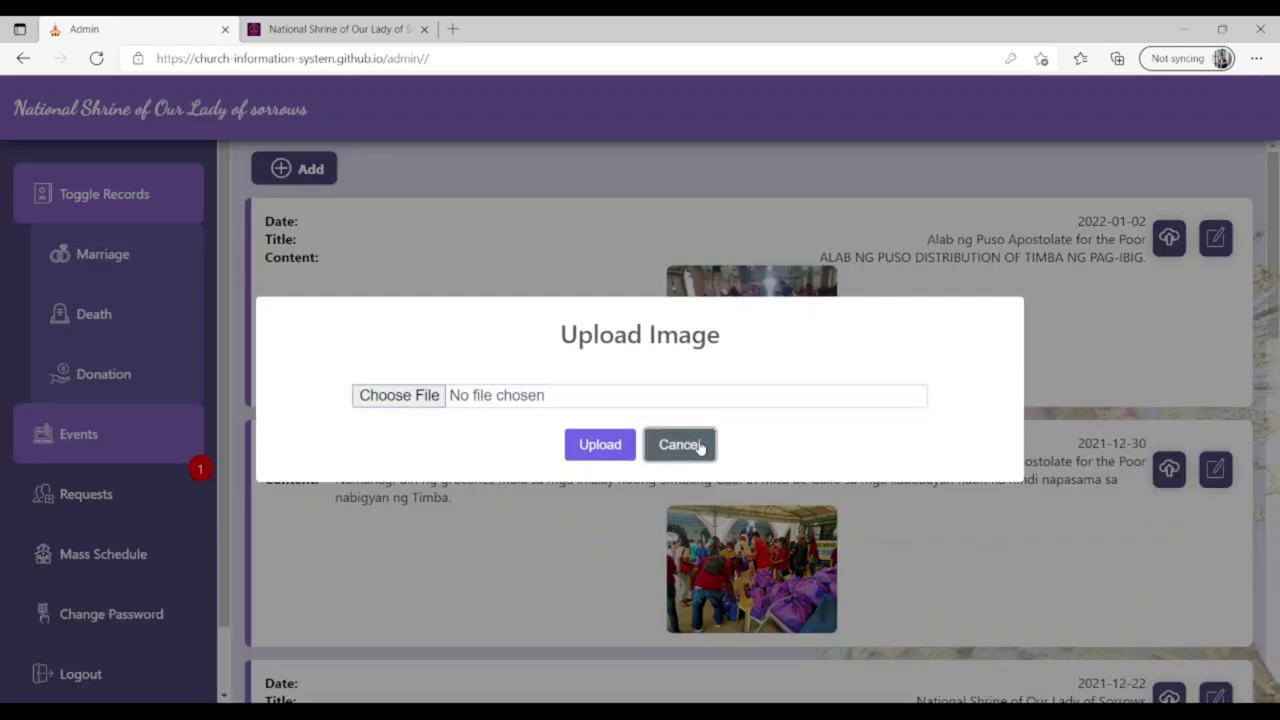
{"action": "left_click", "coordinate": [1216, 238]}
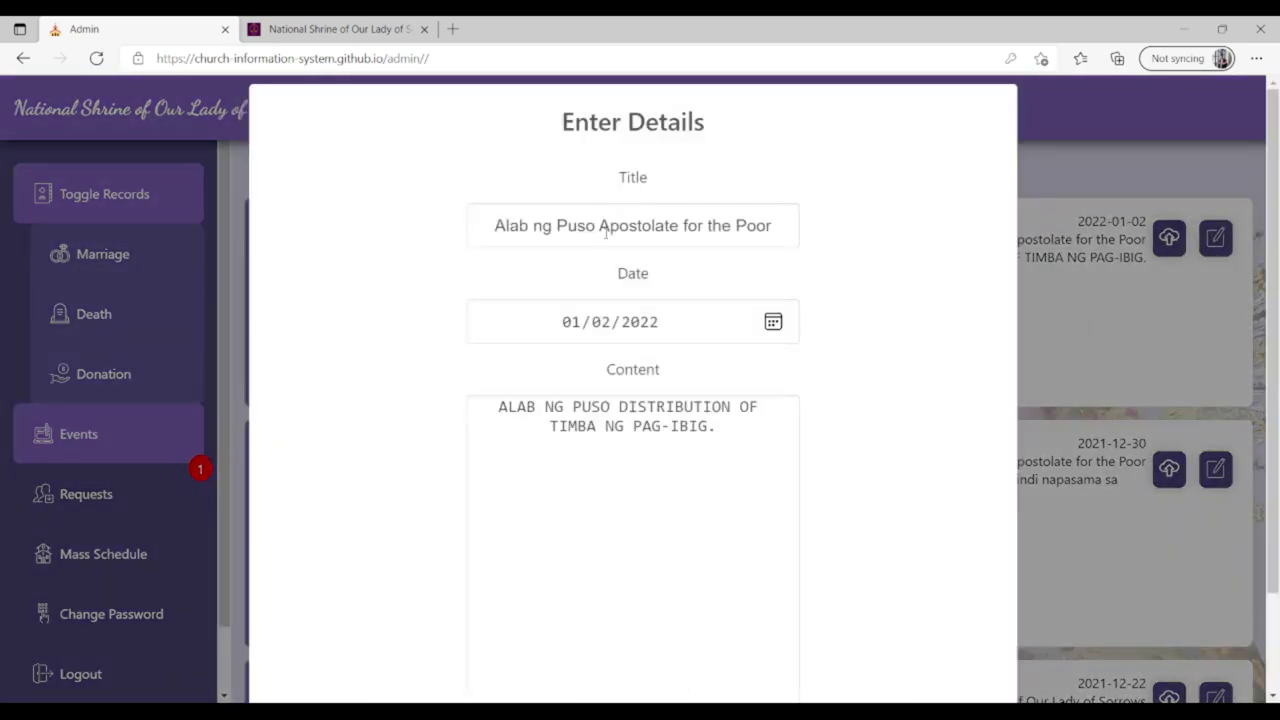
{"action": "left_click", "coordinate": [604, 226]}
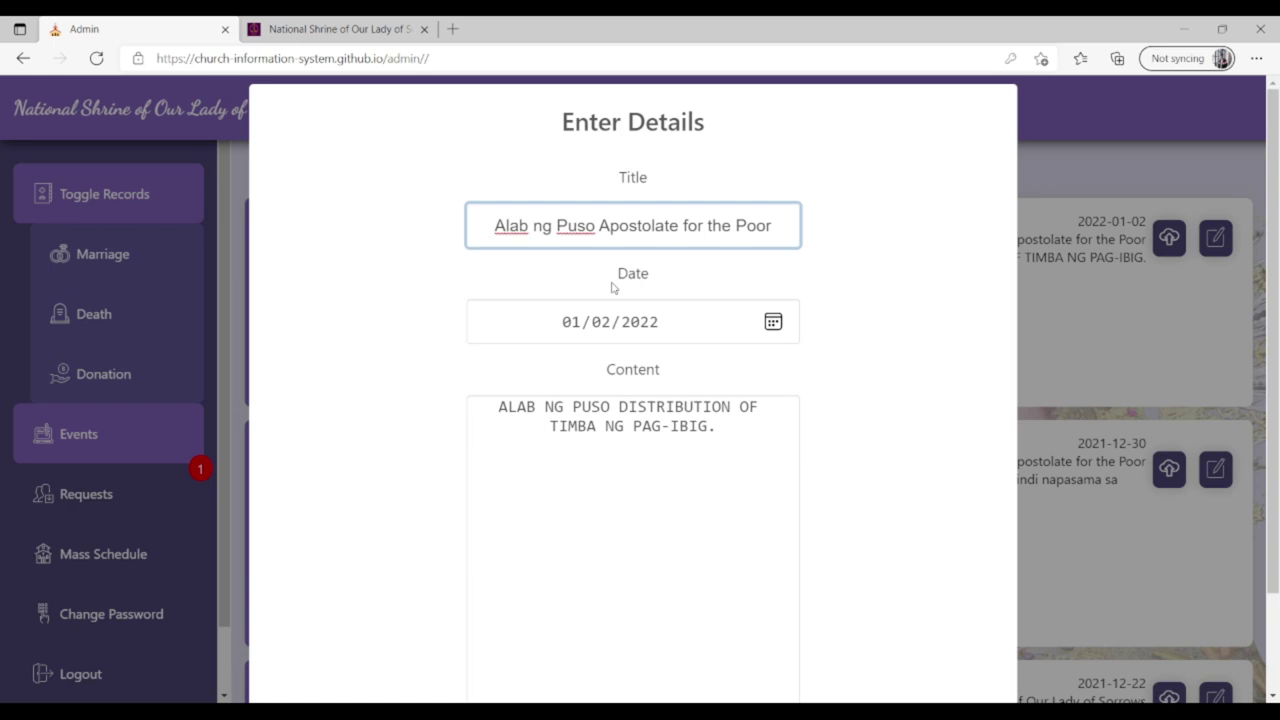
{"action": "left_click", "coordinate": [637, 322]}
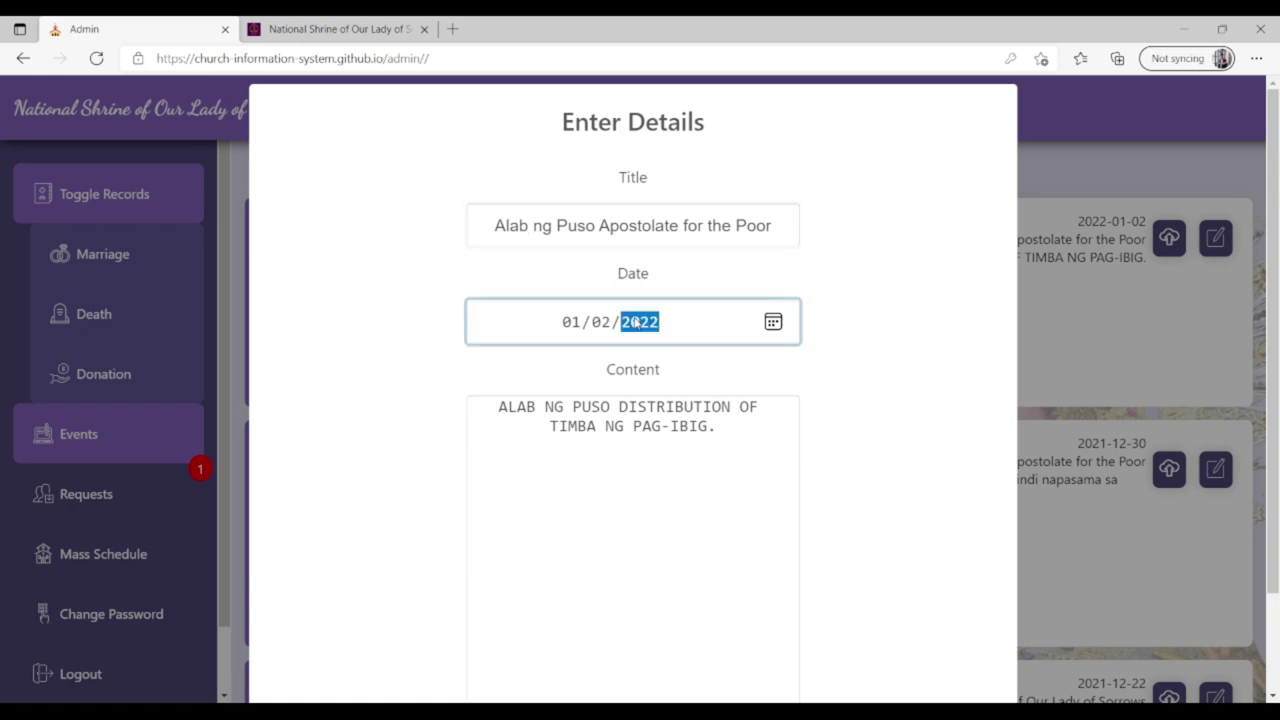
{"action": "left_click", "coordinate": [635, 420]}
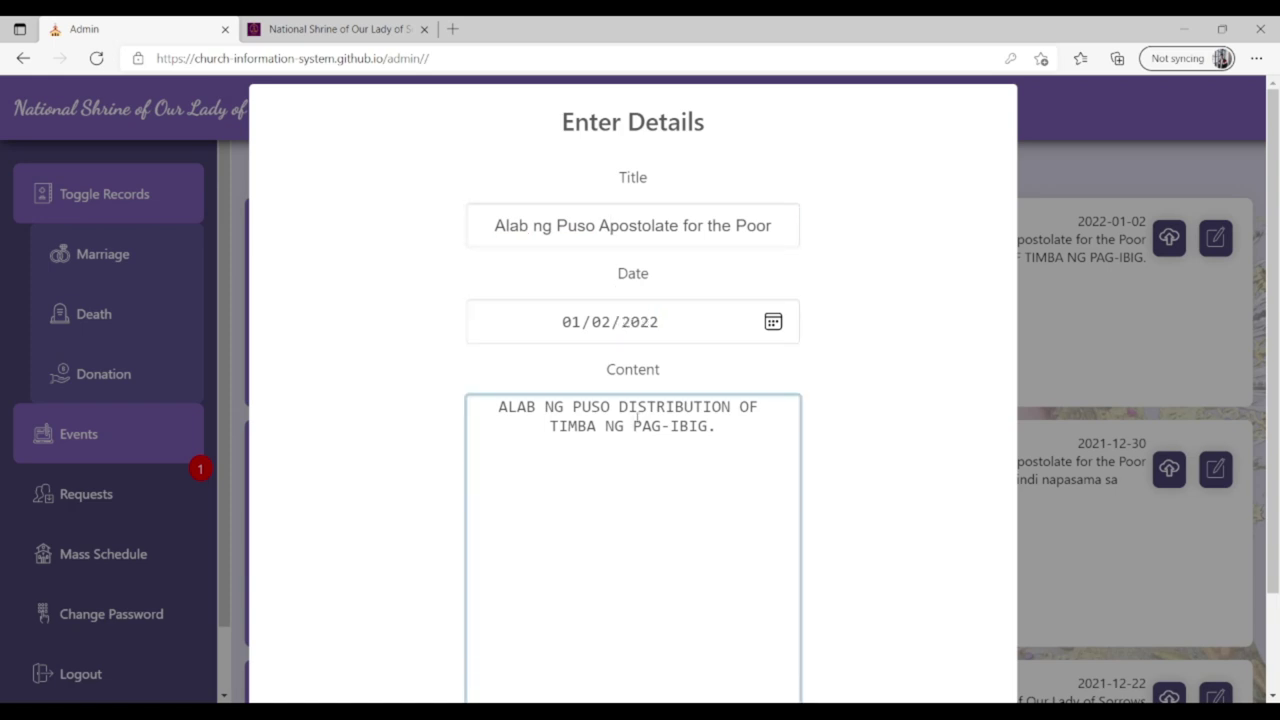
{"action": "scroll", "coordinate": [1268, 241], "scroll_direction": "down", "scroll_amount": 2}
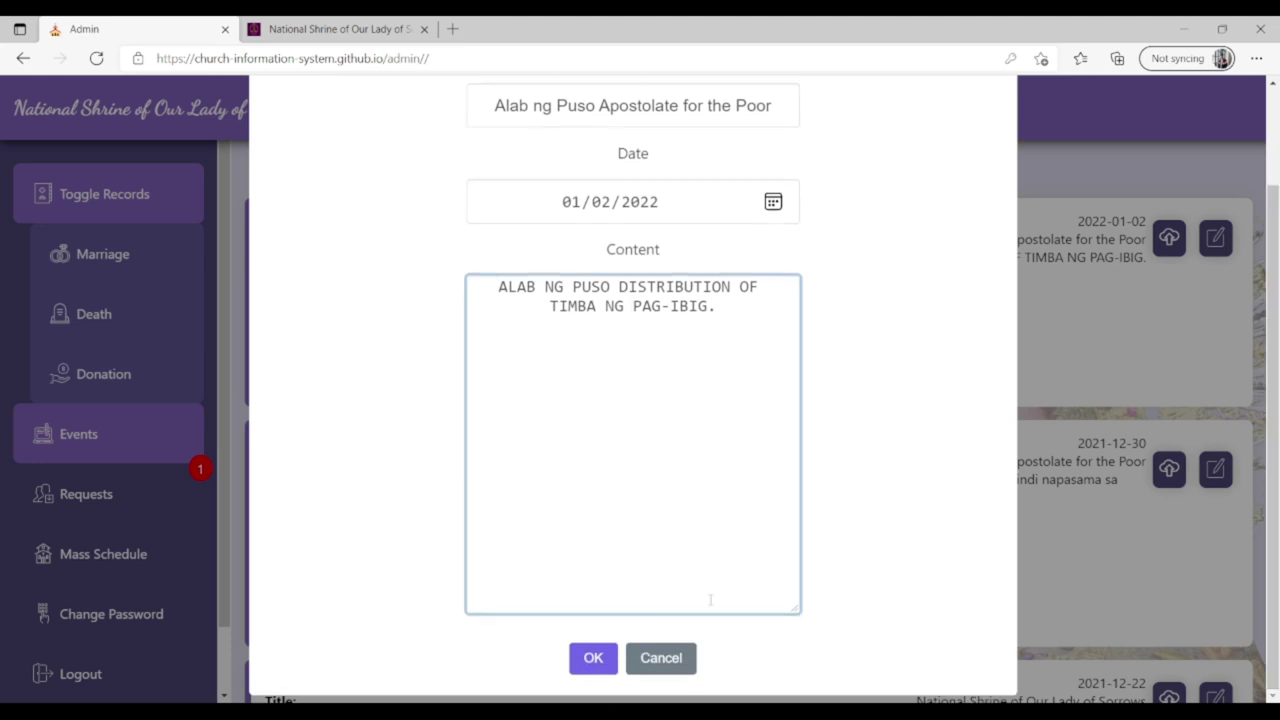
{"action": "left_click", "coordinate": [643, 660]}
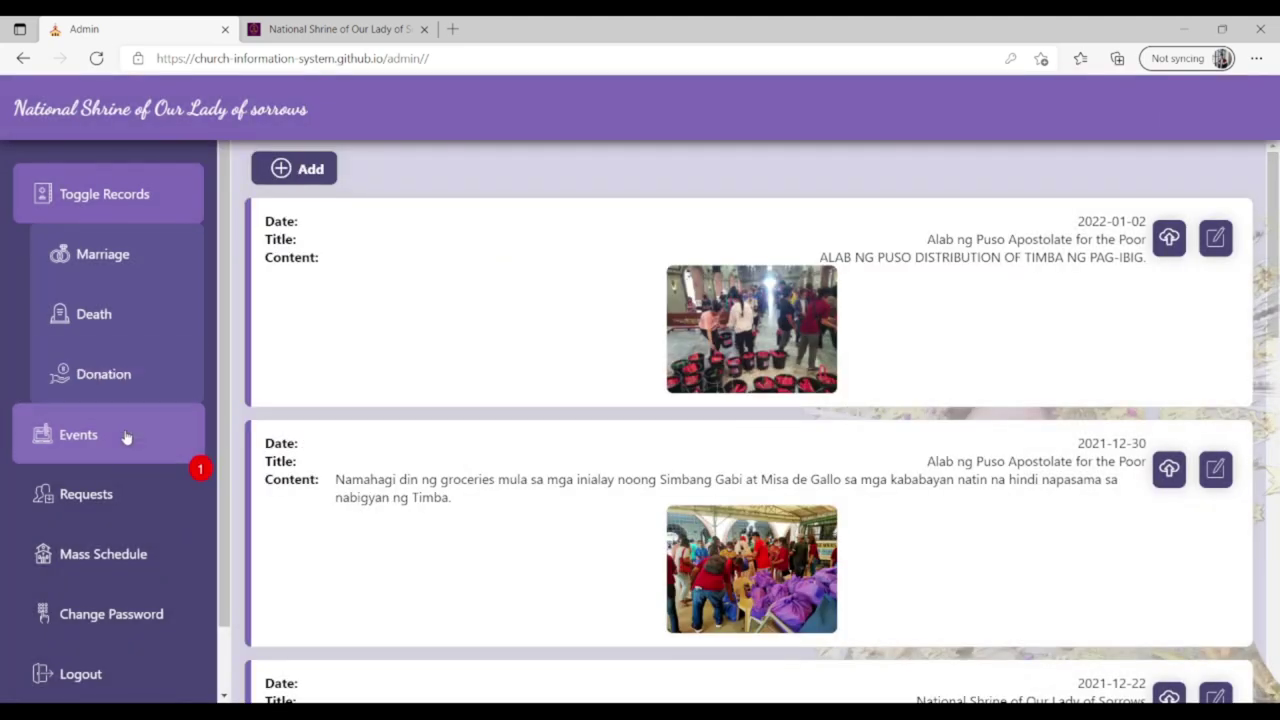
{"action": "left_click", "coordinate": [118, 496]}
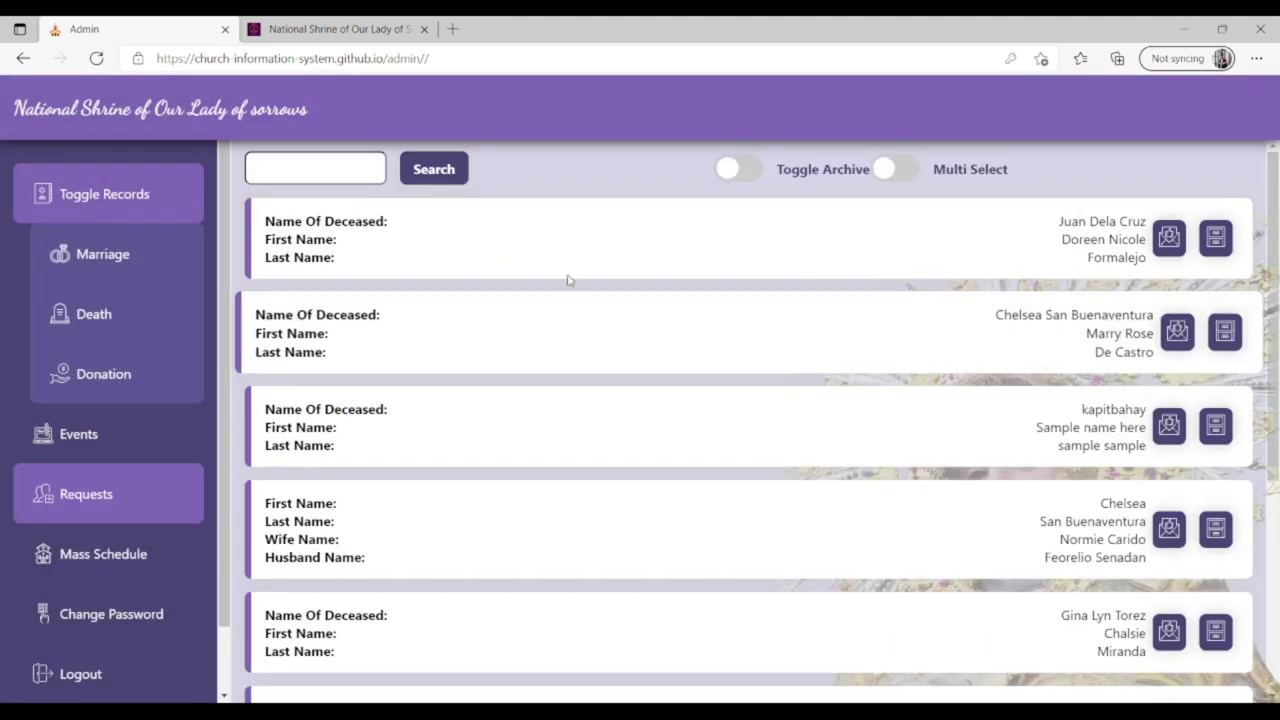
{"action": "left_click", "coordinate": [1174, 238]}
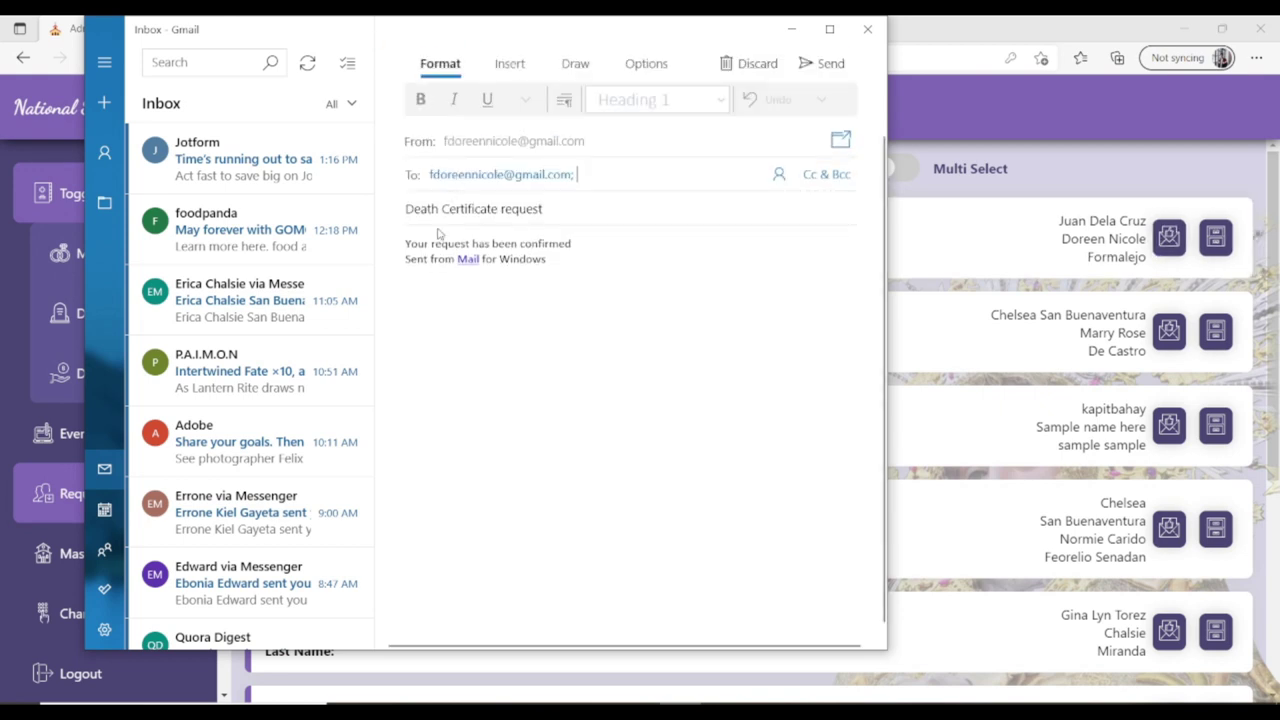
Close the death certificate reply draft, expand the first request card, then go to Mass Schedule.
{"action": "left_click", "coordinate": [418, 244]}
{"action": "key", "text": "ctrl+a"}
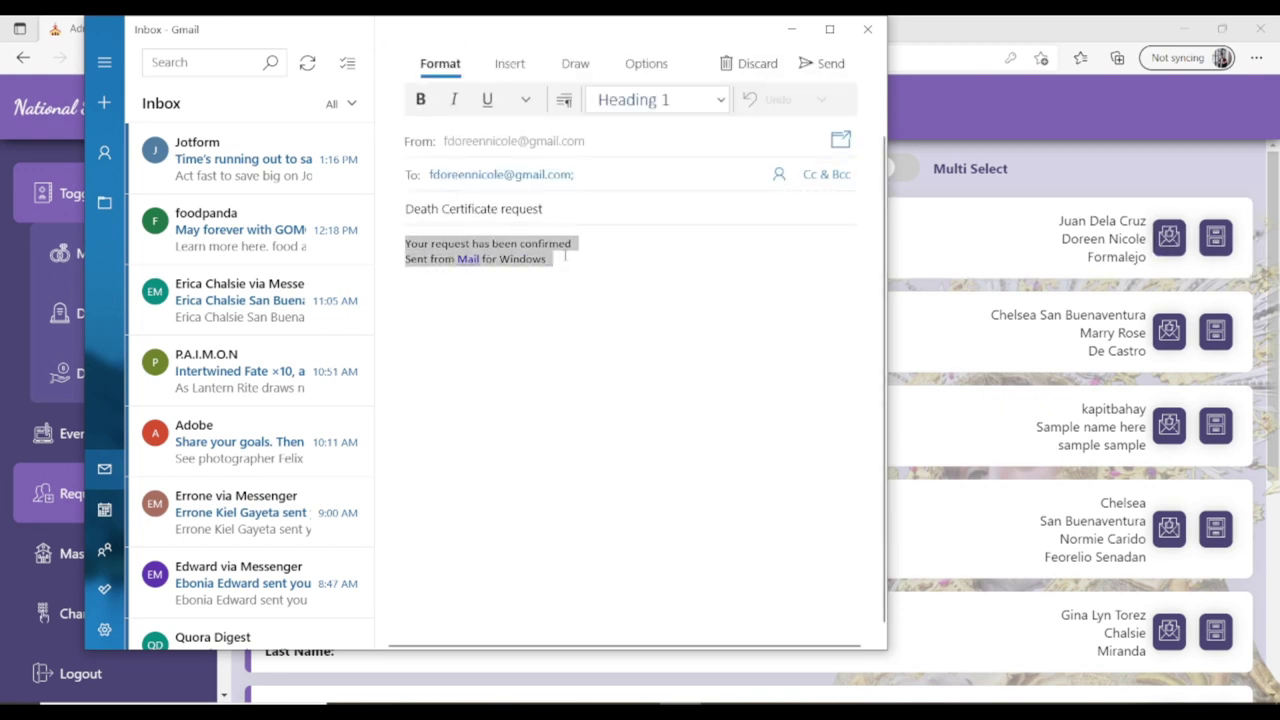
{"action": "left_click", "coordinate": [675, 276]}
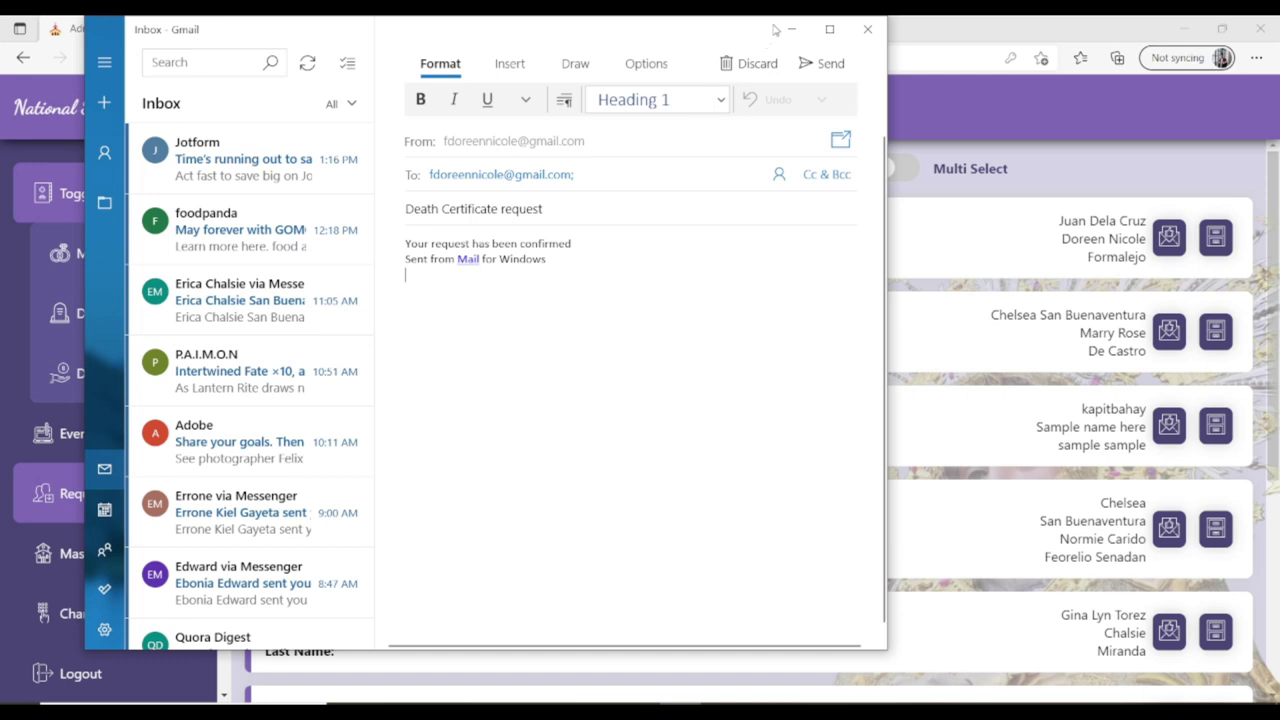
{"action": "left_click", "coordinate": [858, 31]}
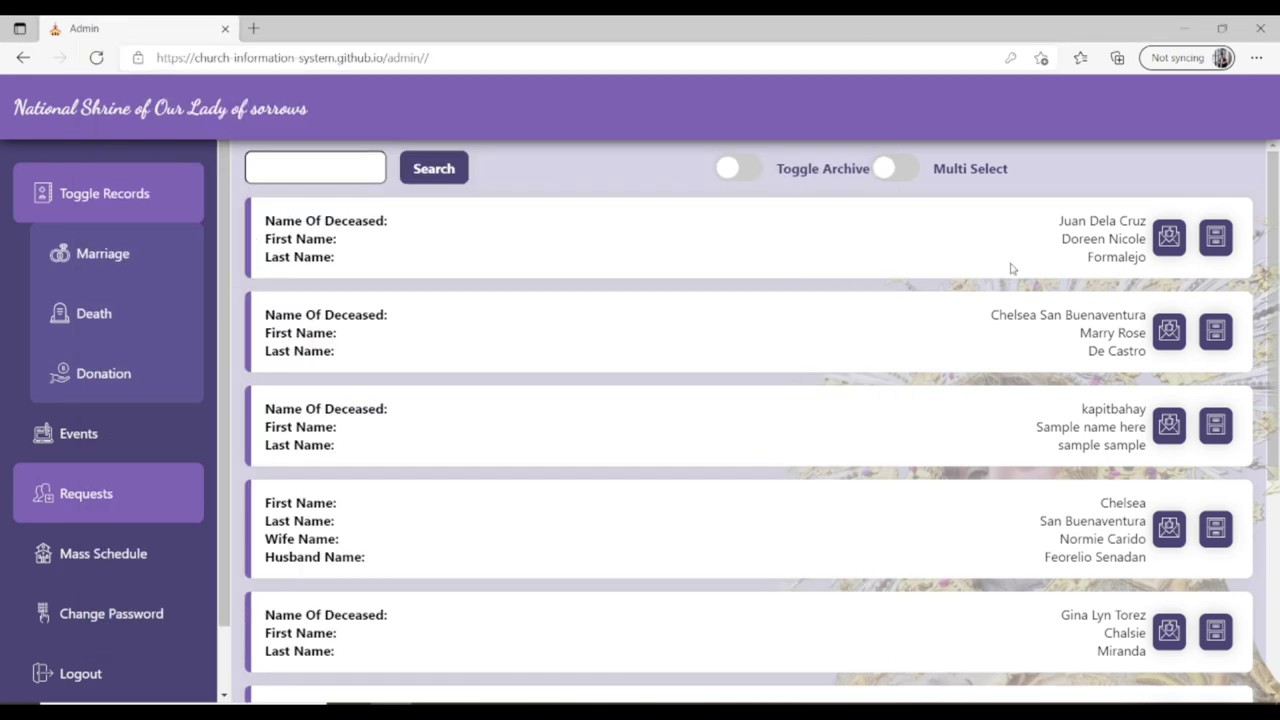
{"action": "left_click", "coordinate": [1035, 245]}
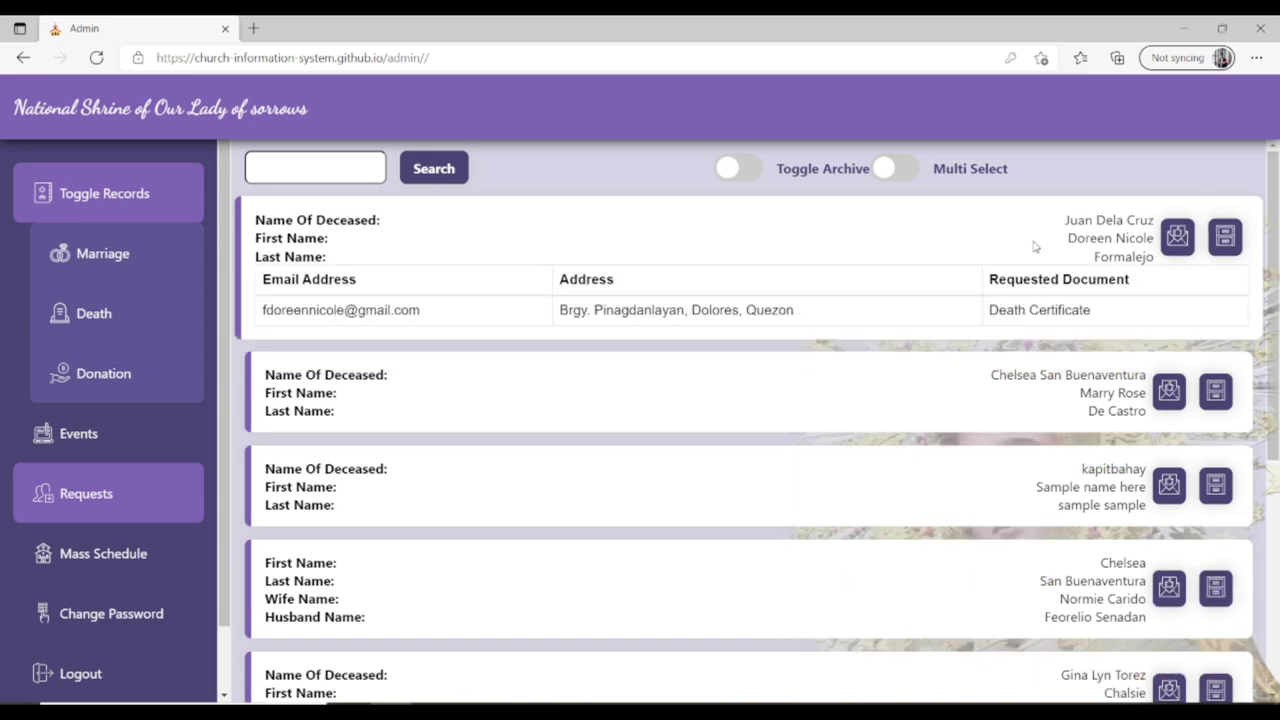
{"action": "left_click", "coordinate": [141, 566]}
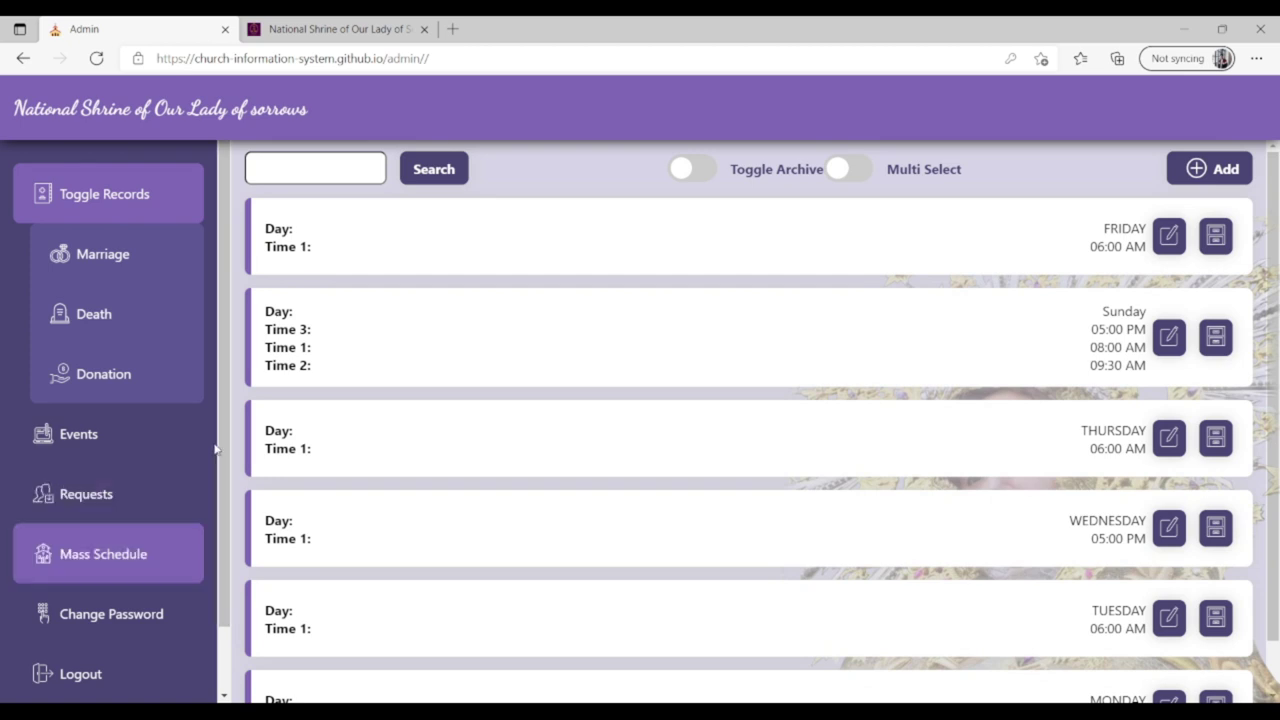
Add a mass schedule with Day 'Sunday' and time 08:00 AM, then dismiss Record Added.
{"action": "scroll", "coordinate": [224, 454], "scroll_direction": "down", "scroll_amount": 2}
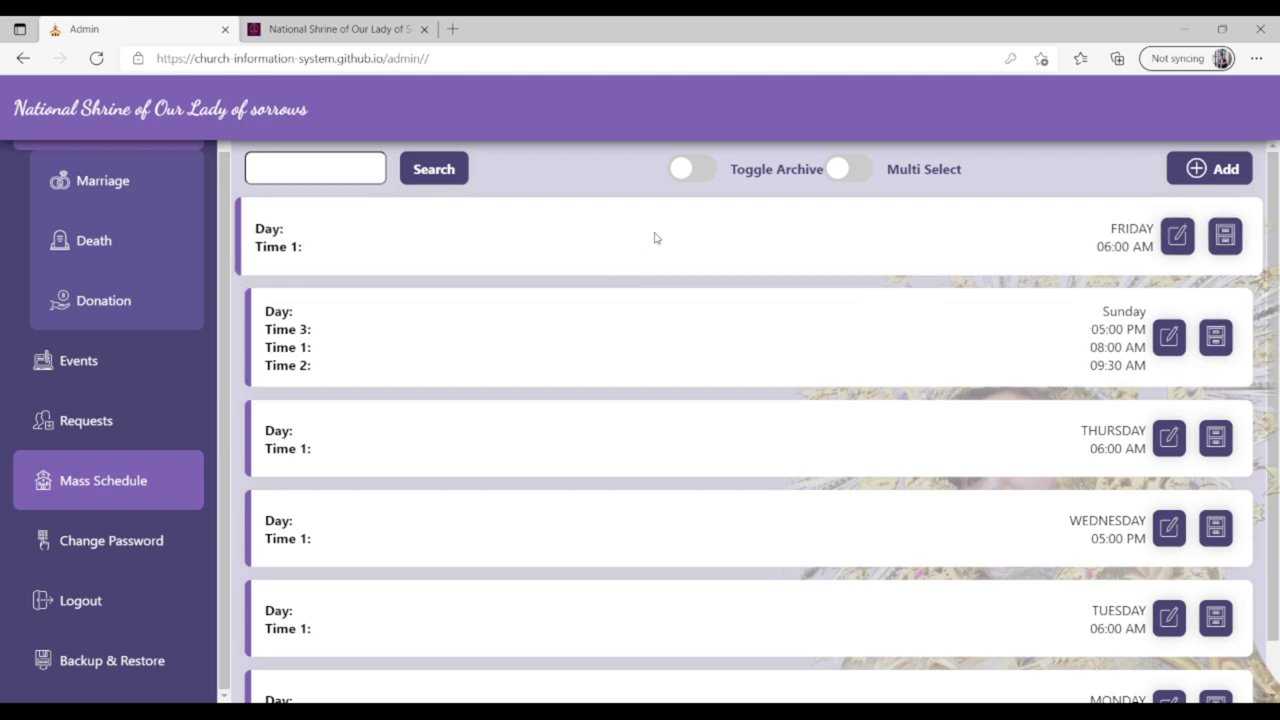
{"action": "left_click", "coordinate": [1208, 171]}
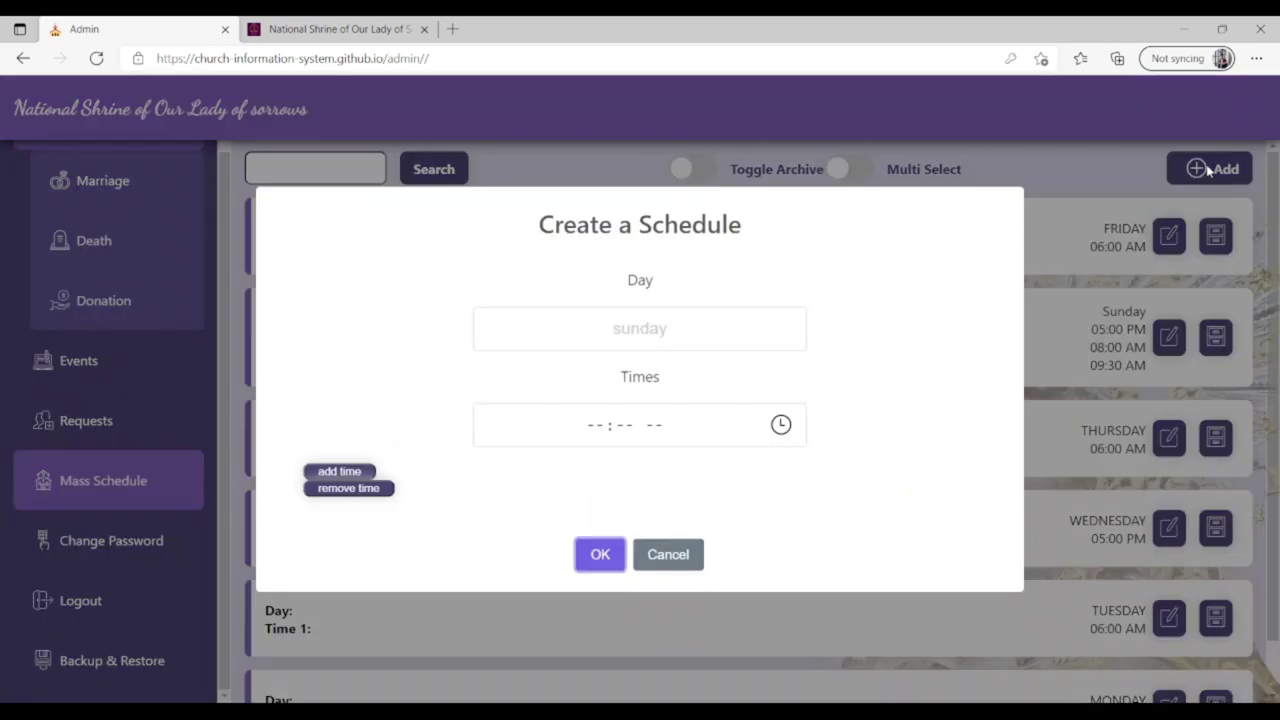
{"action": "left_click", "coordinate": [593, 331]}
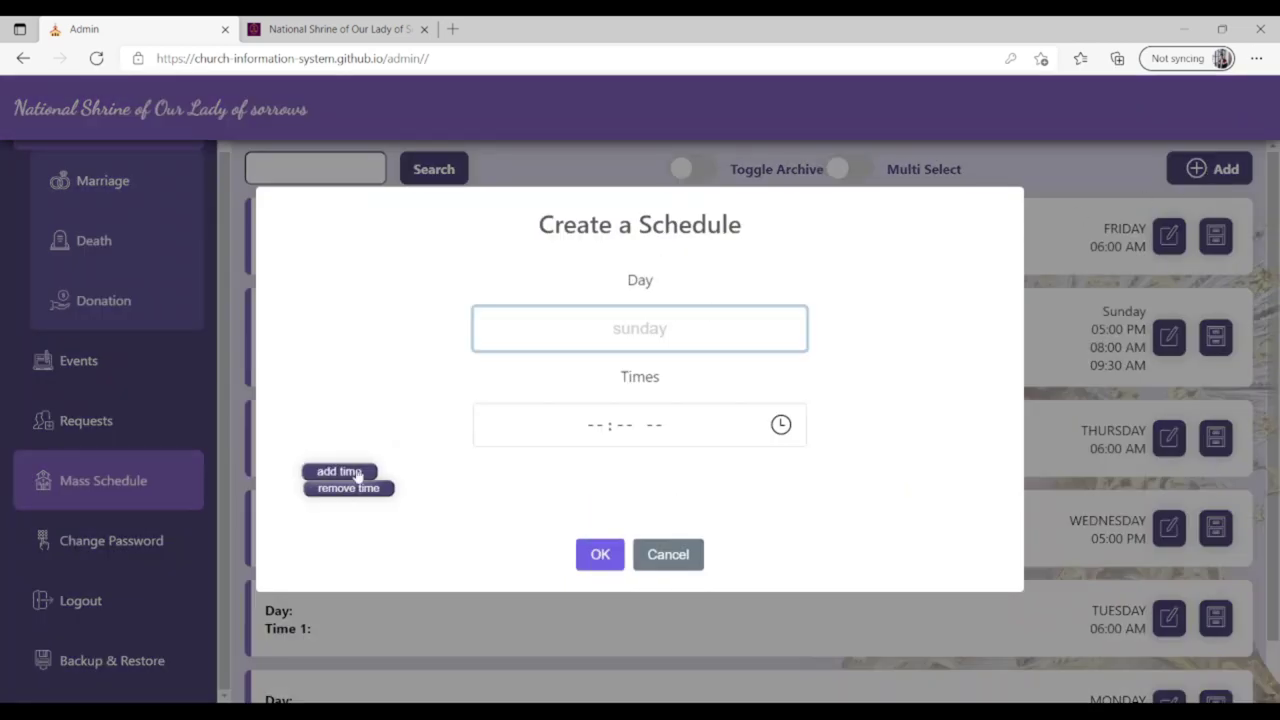
{"action": "left_click", "coordinate": [340, 472]}
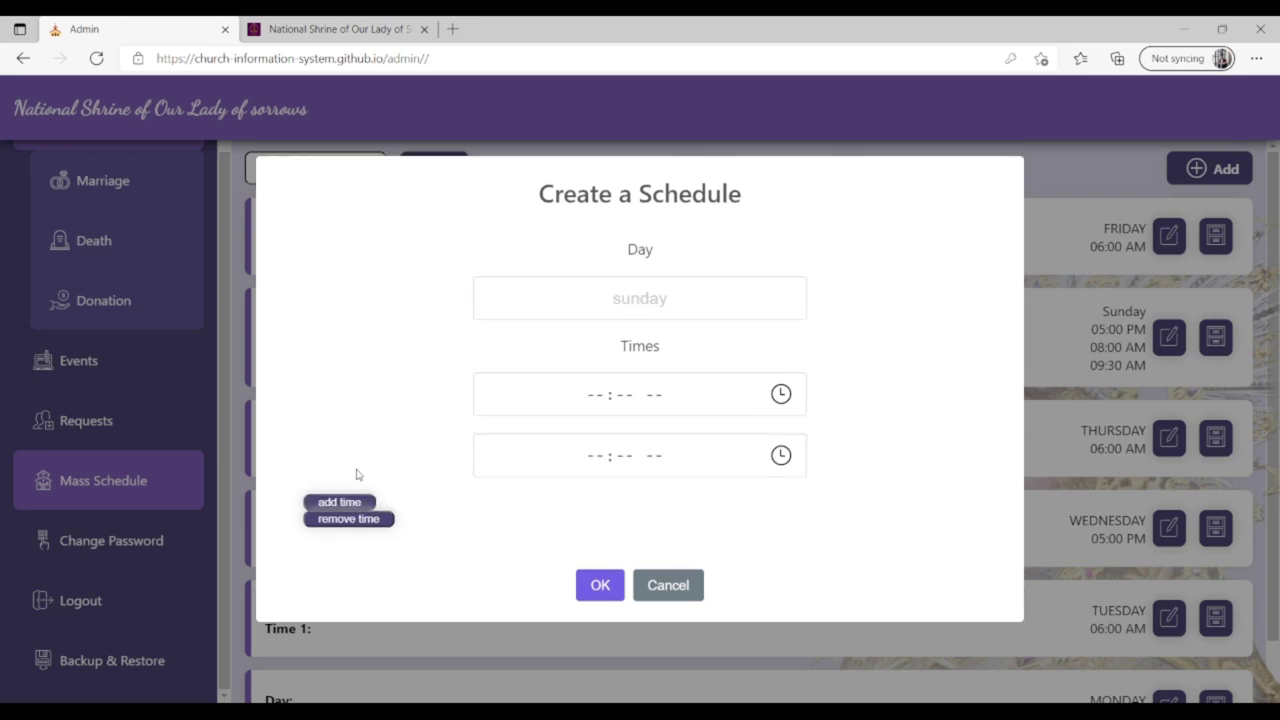
{"action": "left_click", "coordinate": [352, 519]}
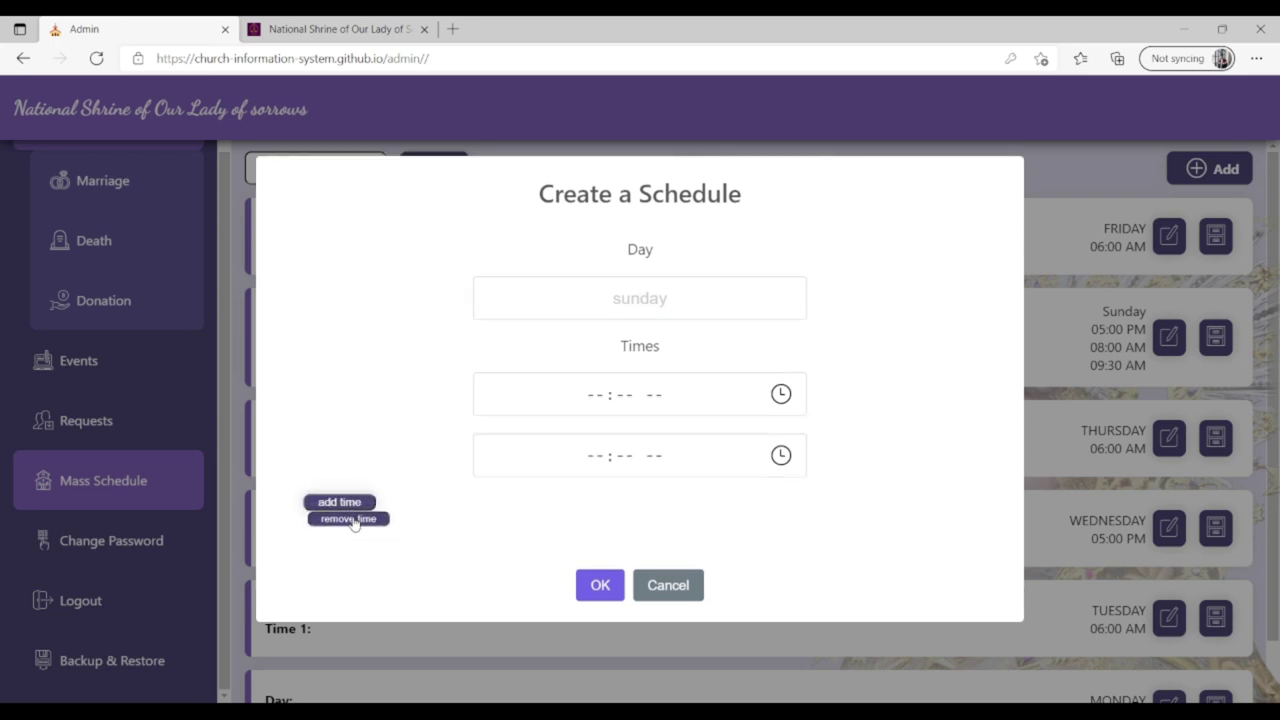
{"action": "left_click", "coordinate": [639, 328]}
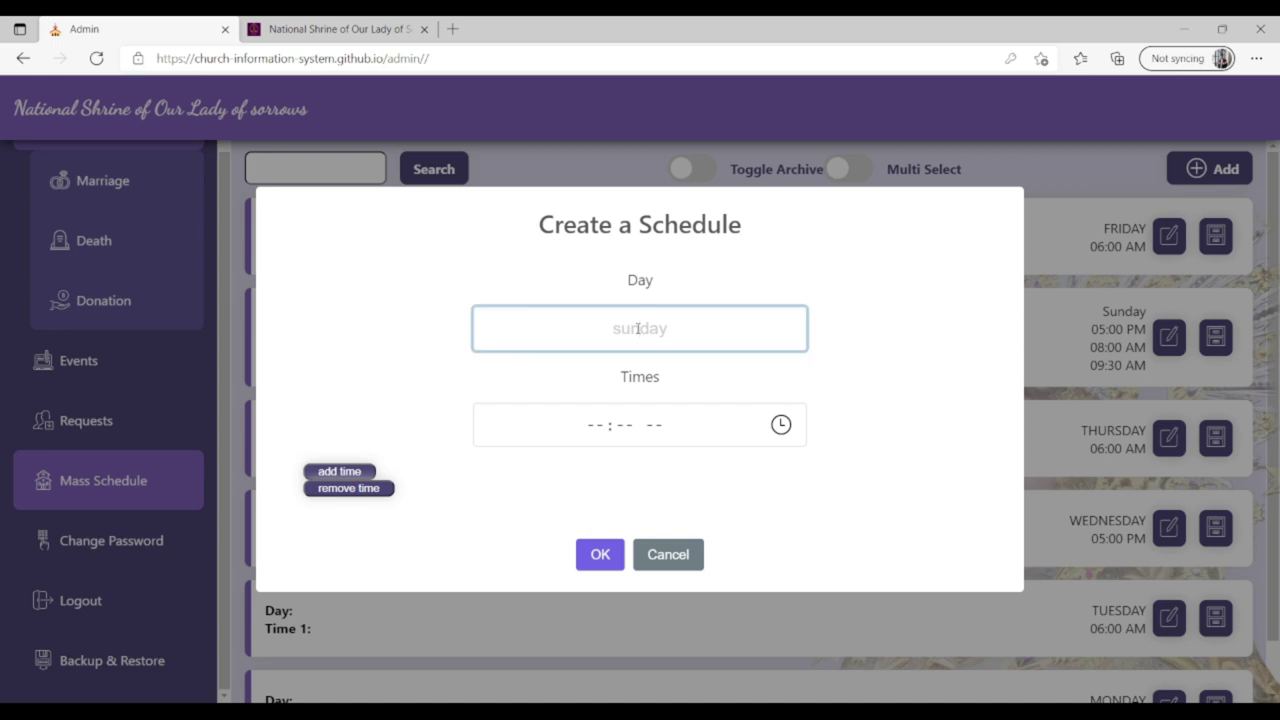
{"action": "type", "text": "s"}
{"action": "key", "text": "BackSpace"}
{"action": "type", "text": "Sunday"}
{"action": "left_click", "coordinate": [608, 430]}
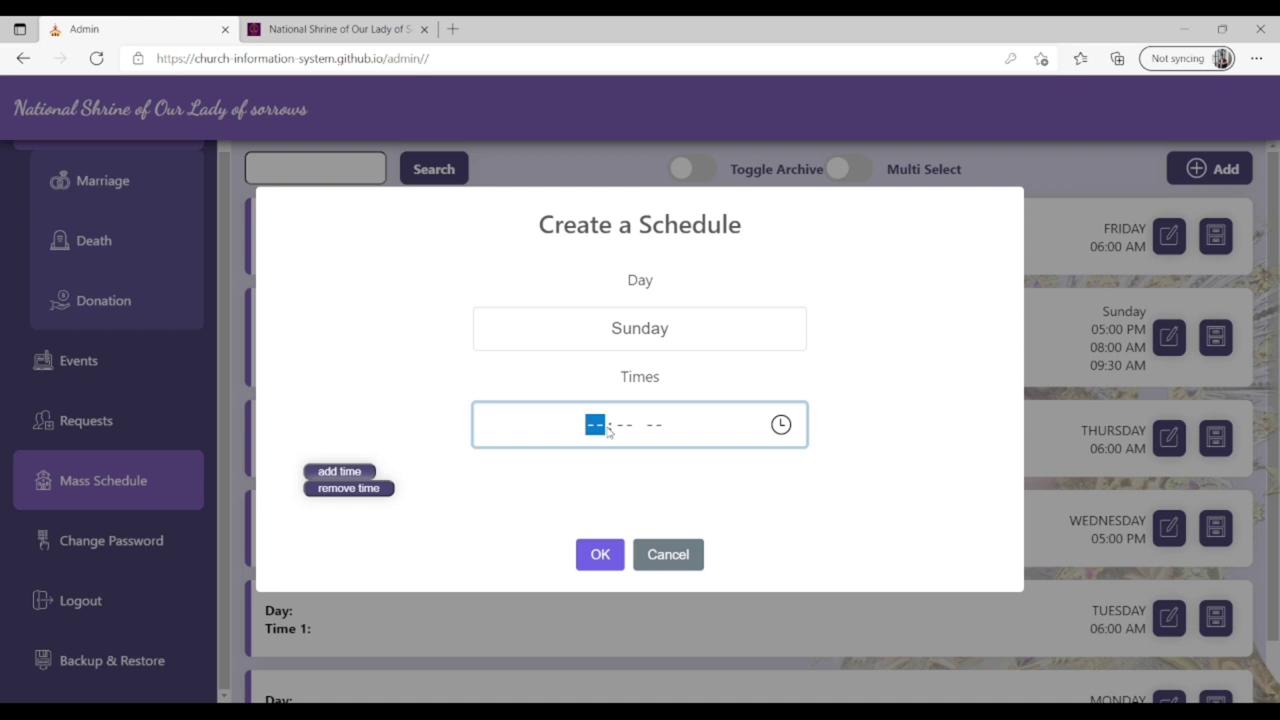
{"action": "type", "text": "0800a"}
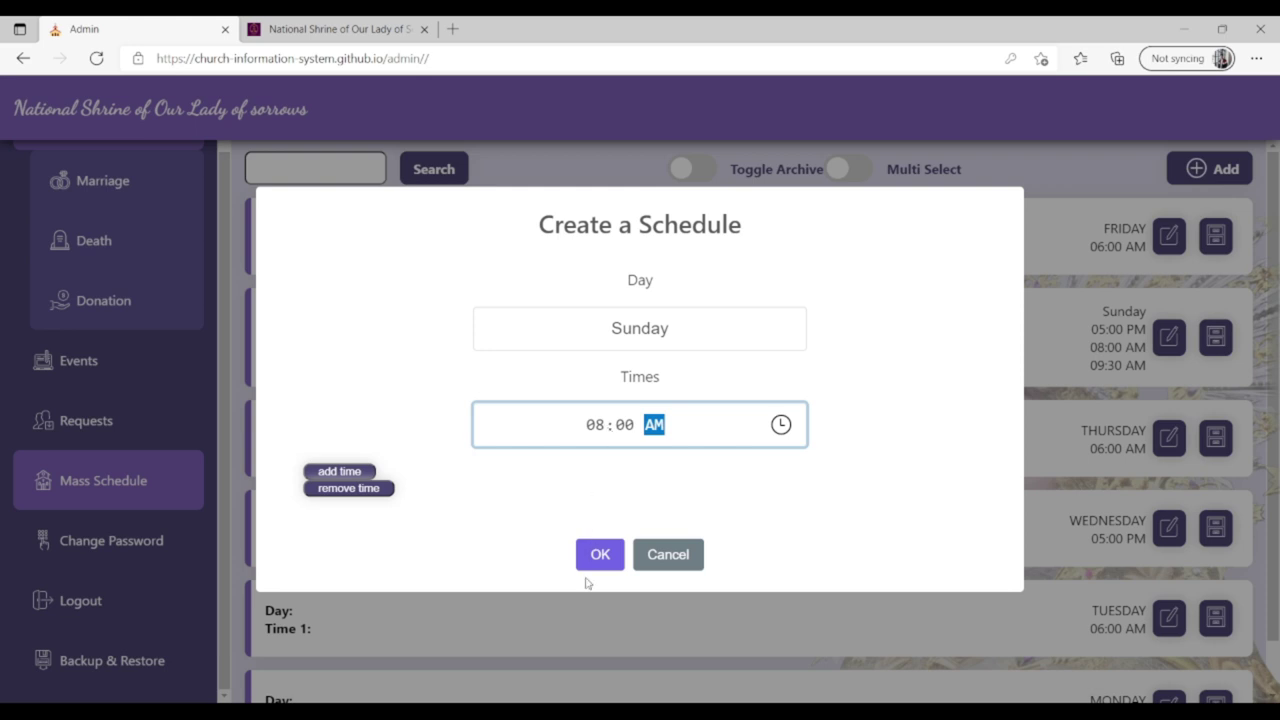
{"action": "left_click", "coordinate": [593, 556]}
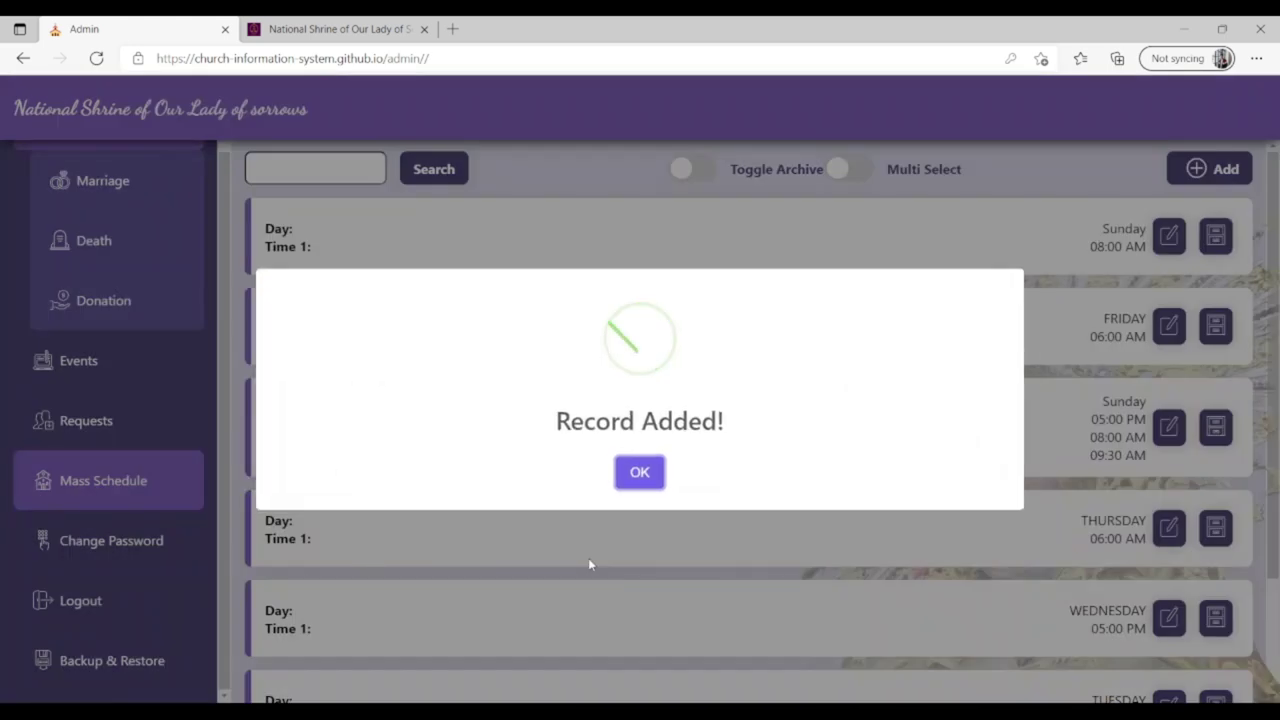
{"action": "left_click", "coordinate": [640, 473]}
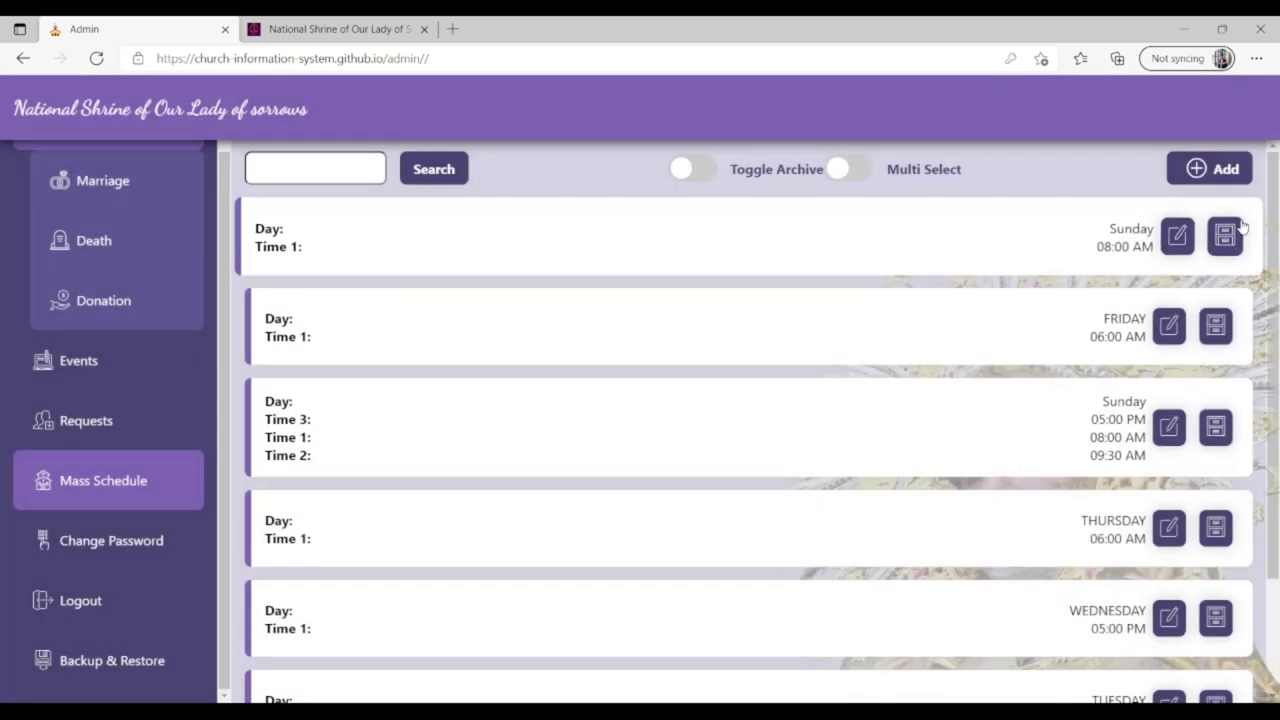
On the National Shrine tab, open the public Mass Schedule page and find Sunday 08:00 AM.
{"action": "left_click", "coordinate": [340, 22]}
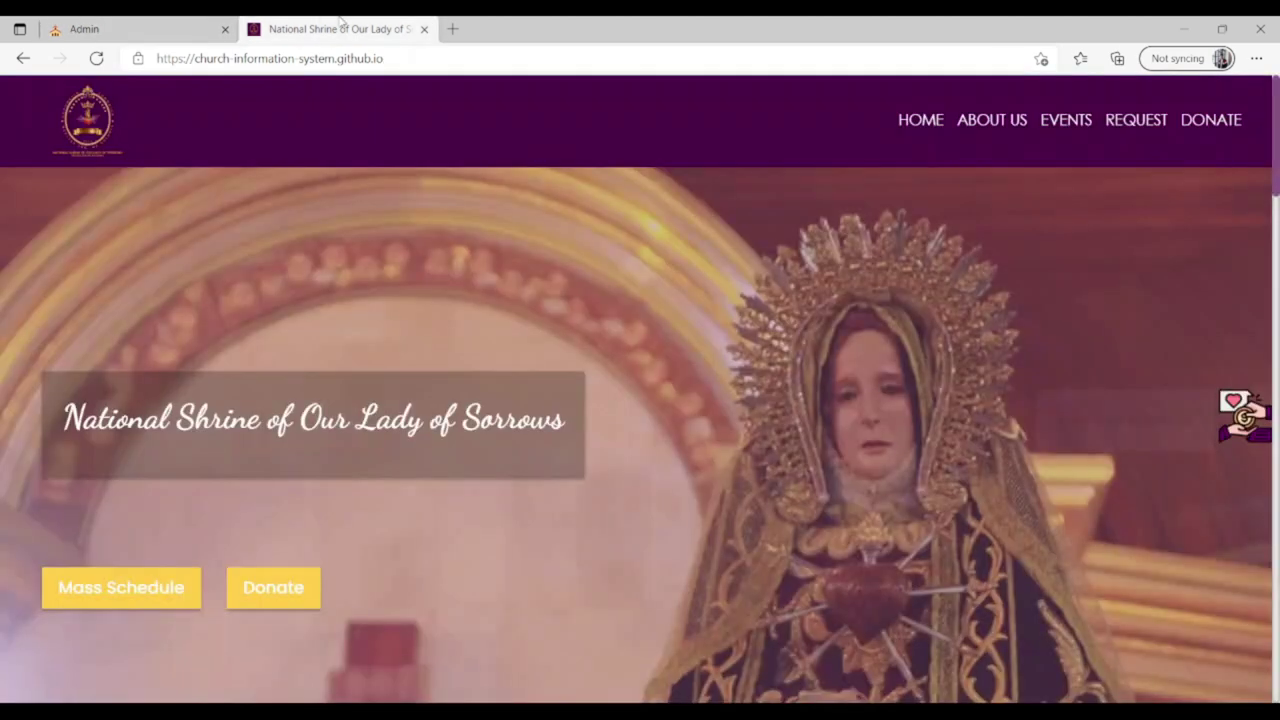
{"action": "scroll", "coordinate": [300, 300], "scroll_direction": "down", "scroll_amount": 3}
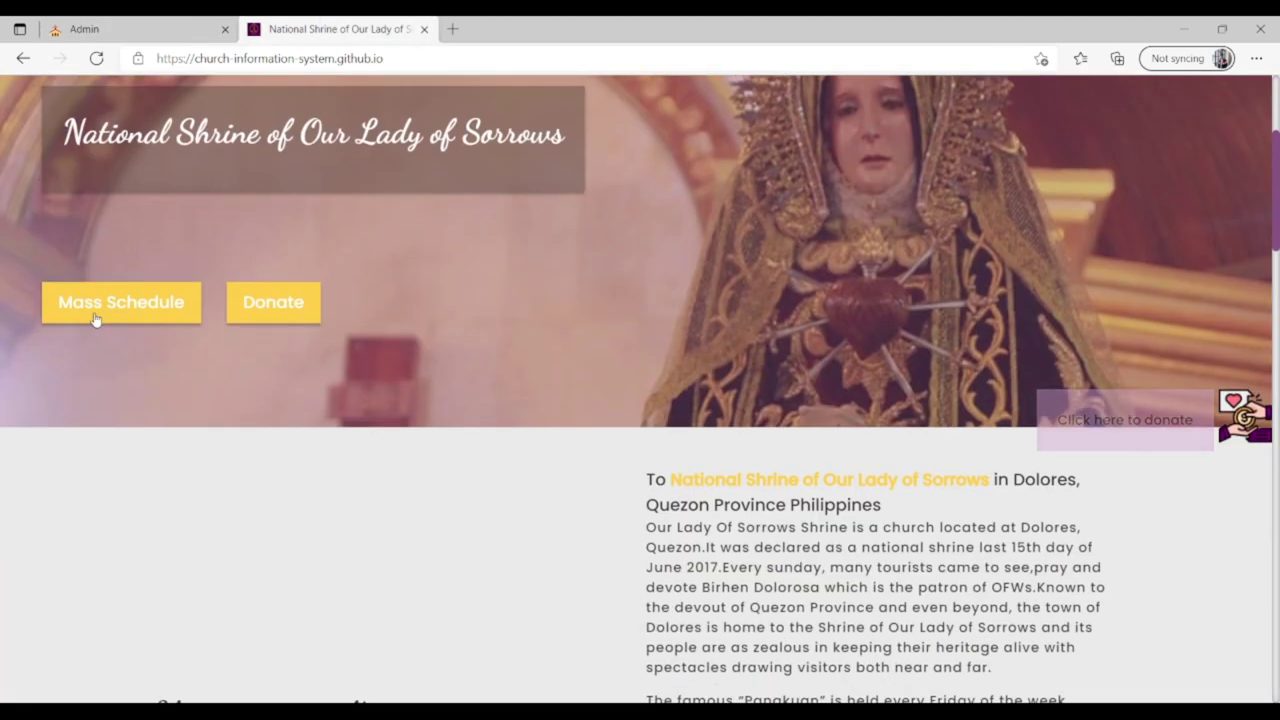
{"action": "left_click", "coordinate": [95, 318]}
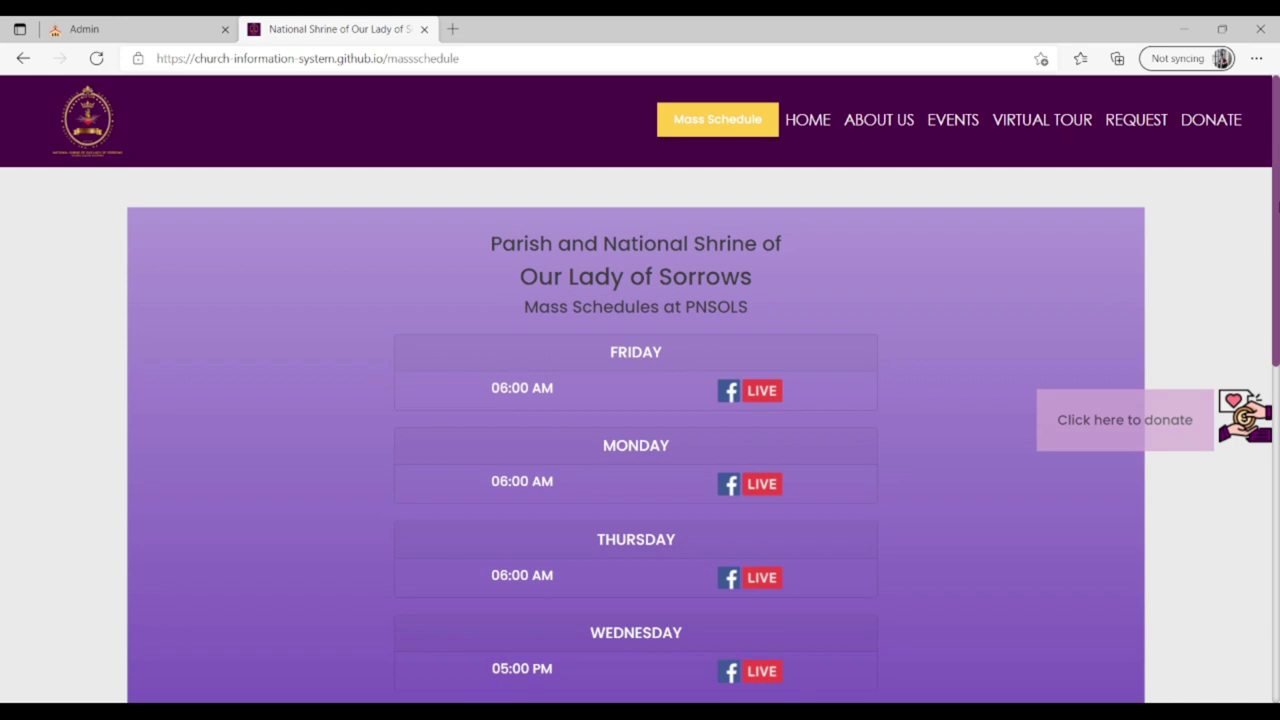
{"action": "mouse_move", "coordinate": [1277, 175]}
{"action": "left_mouse_down"}
{"action": "mouse_move", "coordinate": [1274, 512]}
{"action": "mouse_move", "coordinate": [1255, 188]}
{"action": "left_mouse_up"}
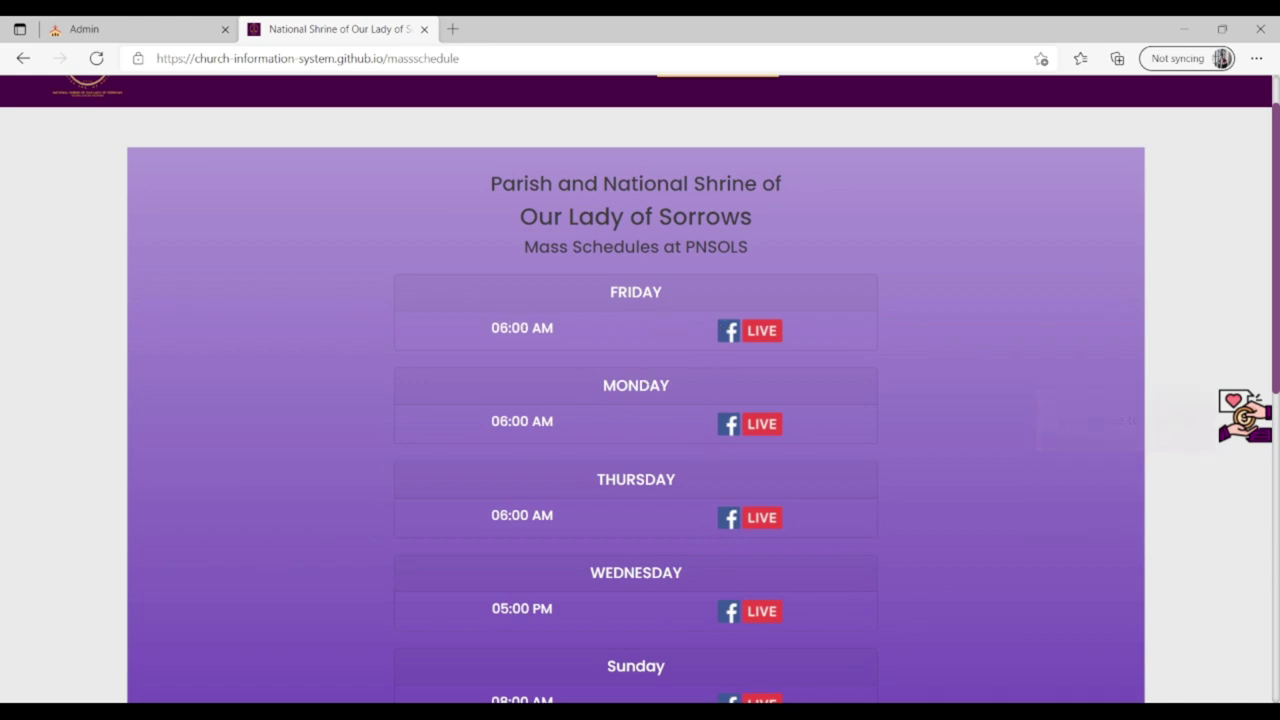
On the admin site, cancel the Change Password form unchanged, then log out and confirm.
{"action": "left_click", "coordinate": [140, 29]}
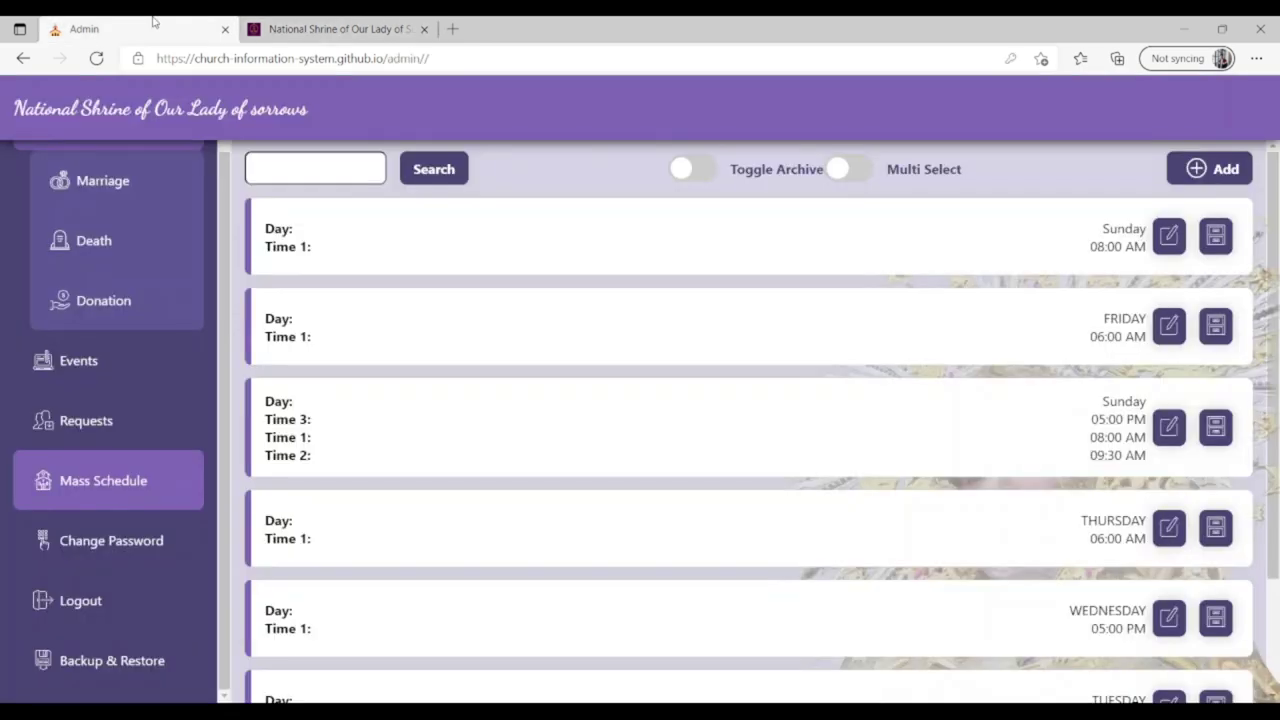
{"action": "left_click", "coordinate": [131, 555]}
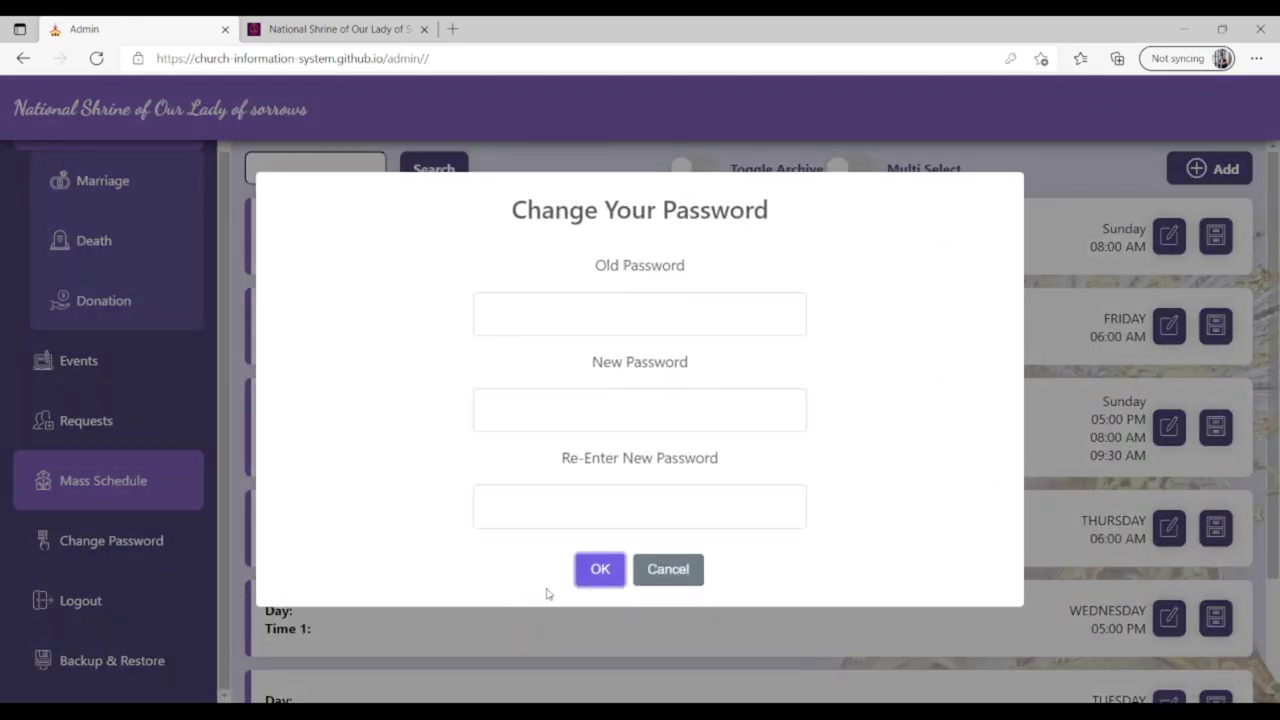
{"action": "left_click", "coordinate": [630, 320]}
{"action": "left_click", "coordinate": [640, 405]}
{"action": "left_click", "coordinate": [641, 505]}
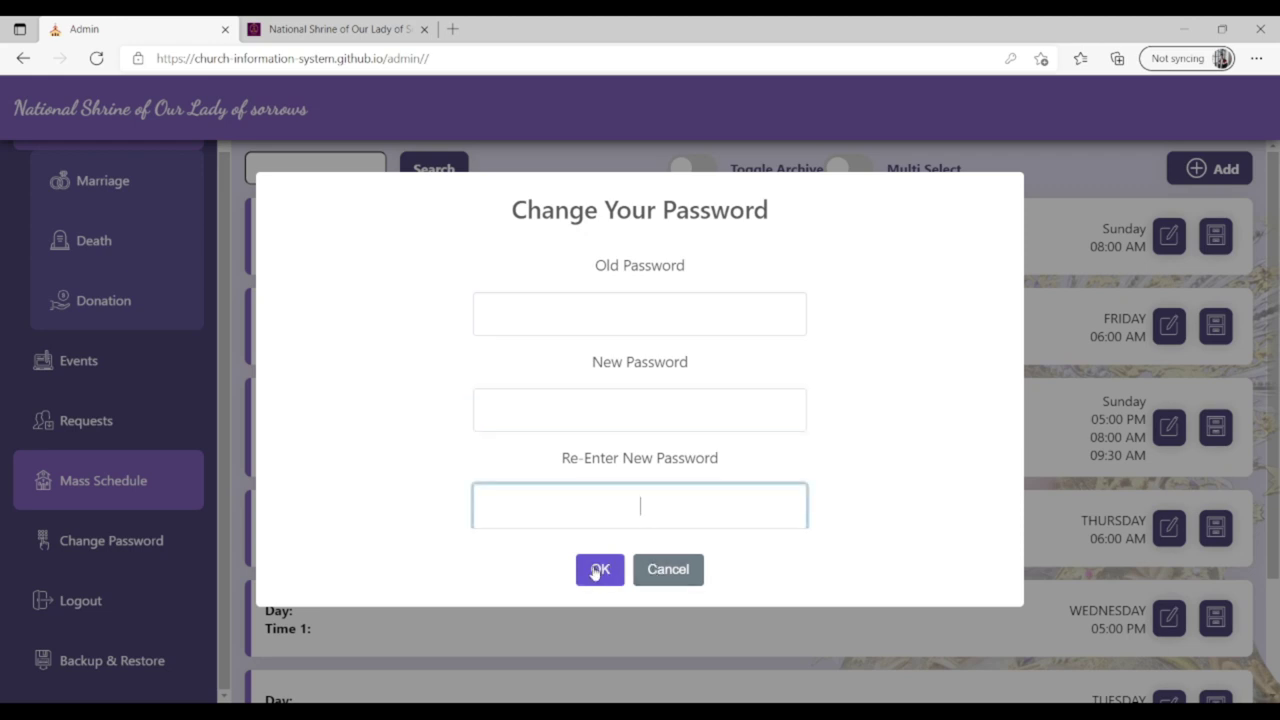
{"action": "left_click", "coordinate": [684, 577]}
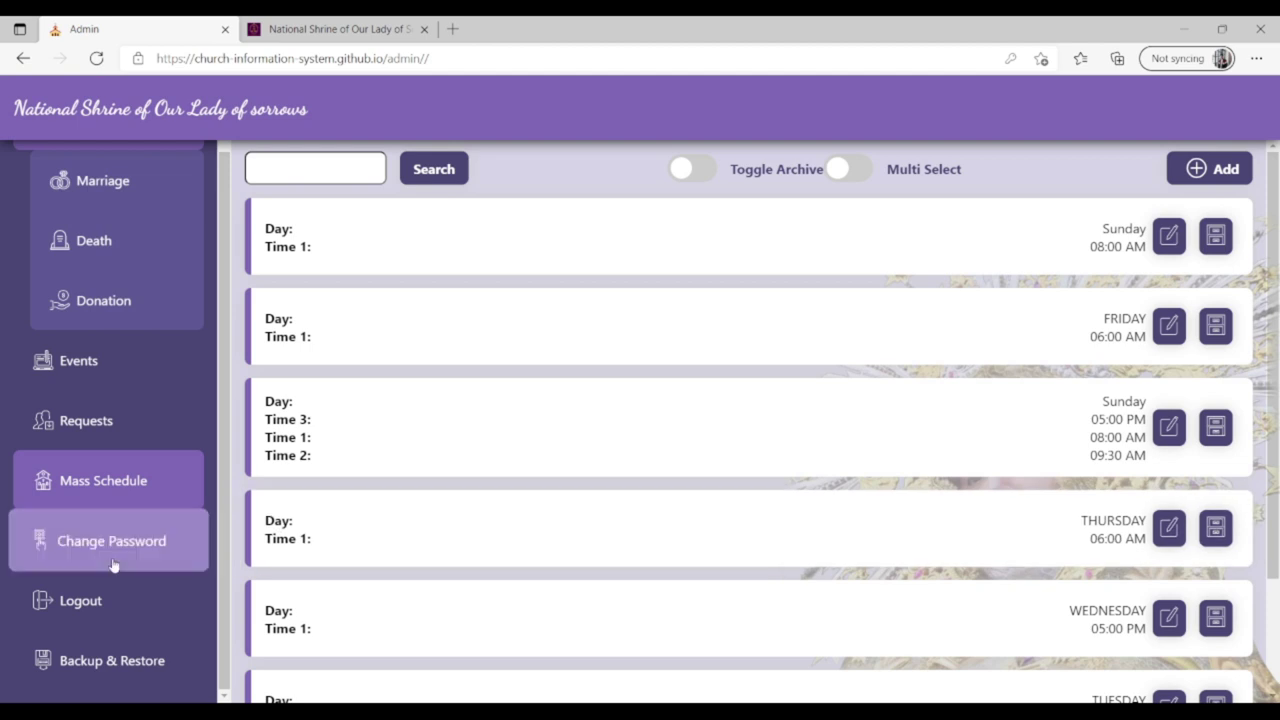
{"action": "left_click", "coordinate": [117, 611]}
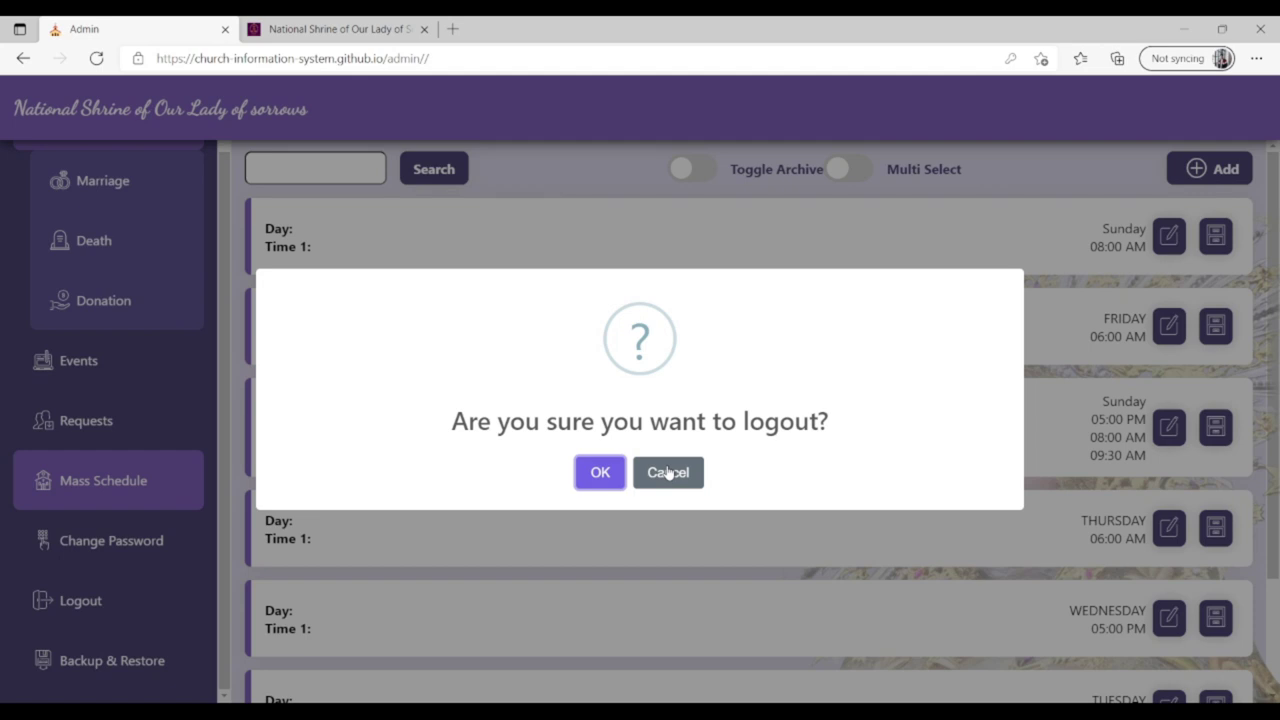
{"action": "left_click", "coordinate": [603, 472]}
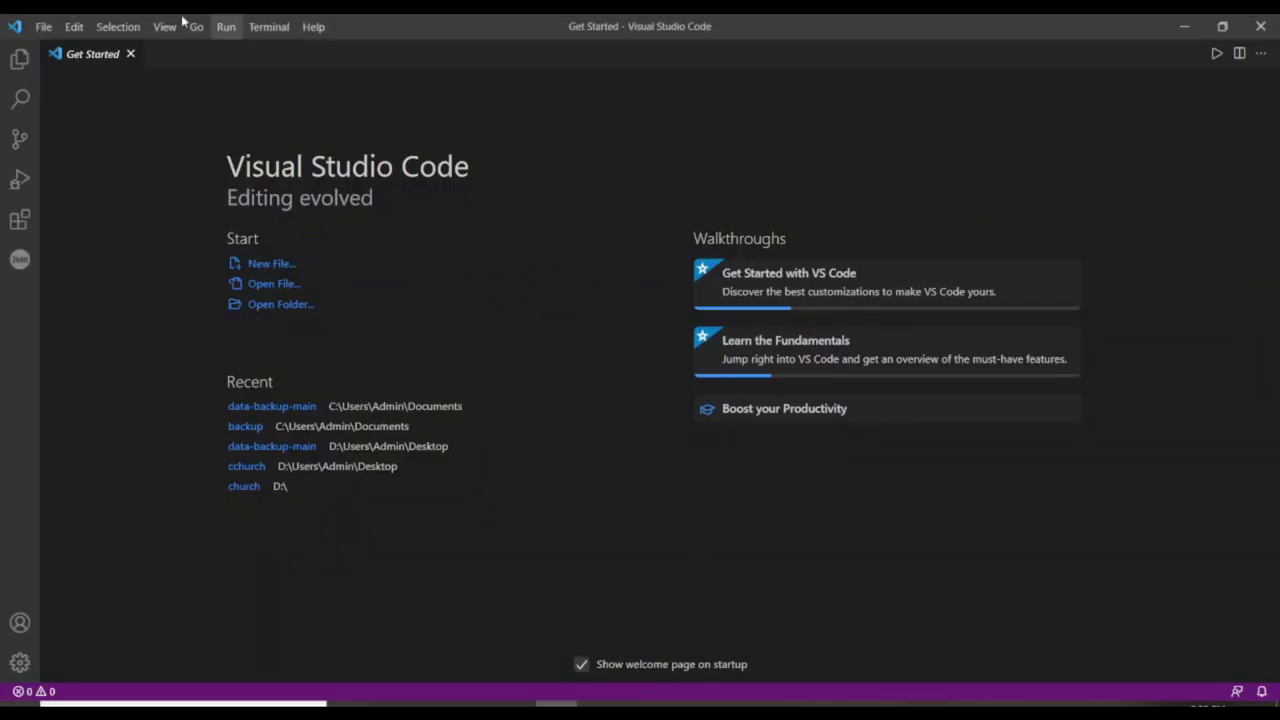
Open the data-backup-main folder from Documents as the project in Visual Studio Code.
{"action": "left_click", "coordinate": [36, 26]}
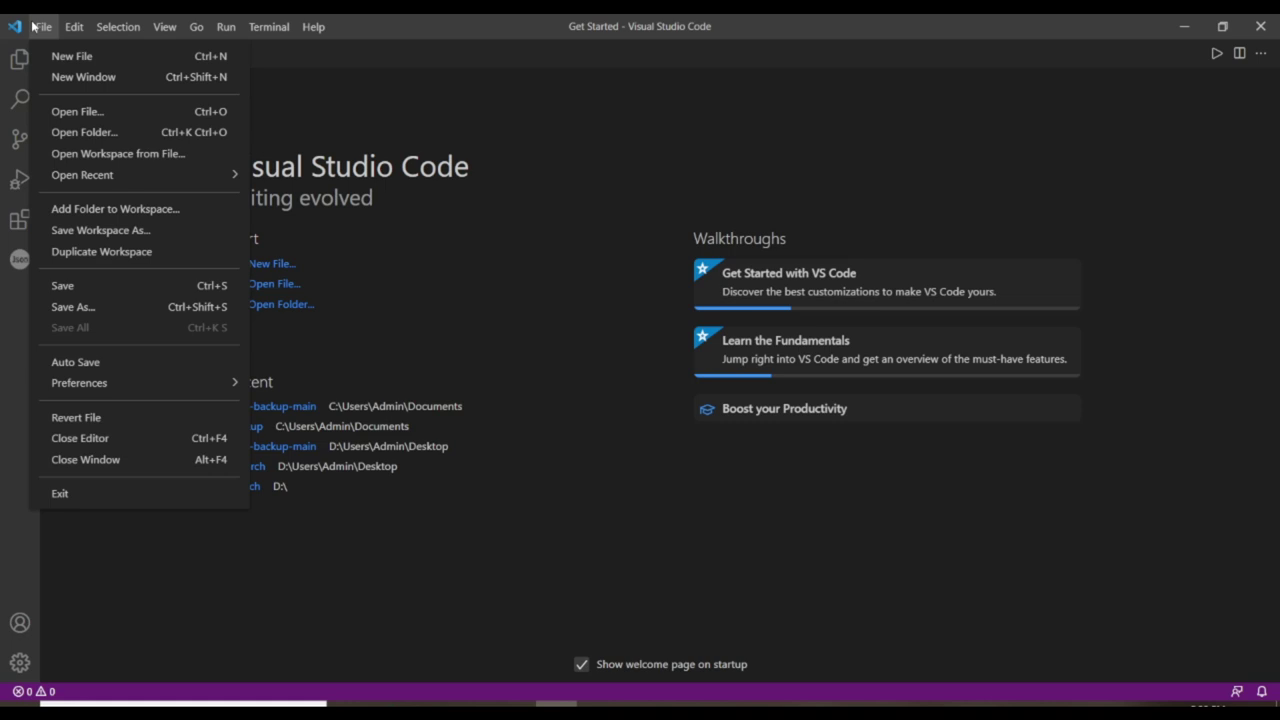
{"action": "left_click", "coordinate": [73, 135]}
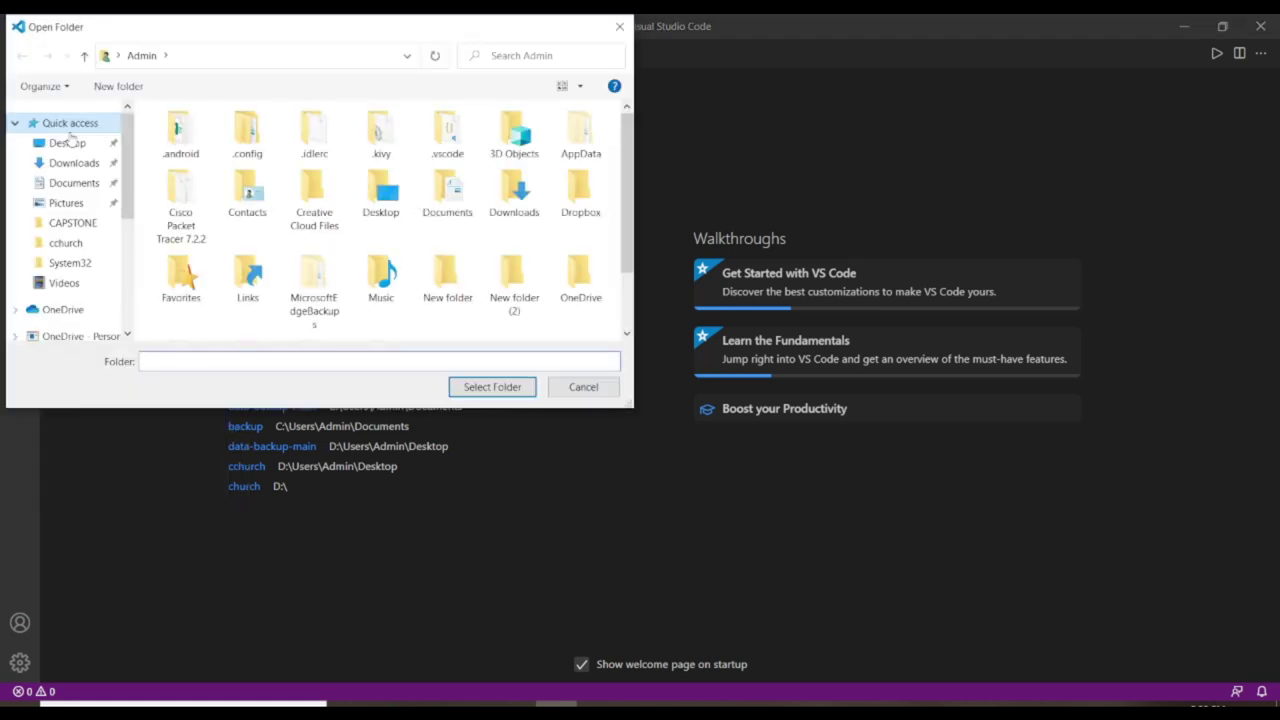
{"action": "left_click", "coordinate": [88, 184]}
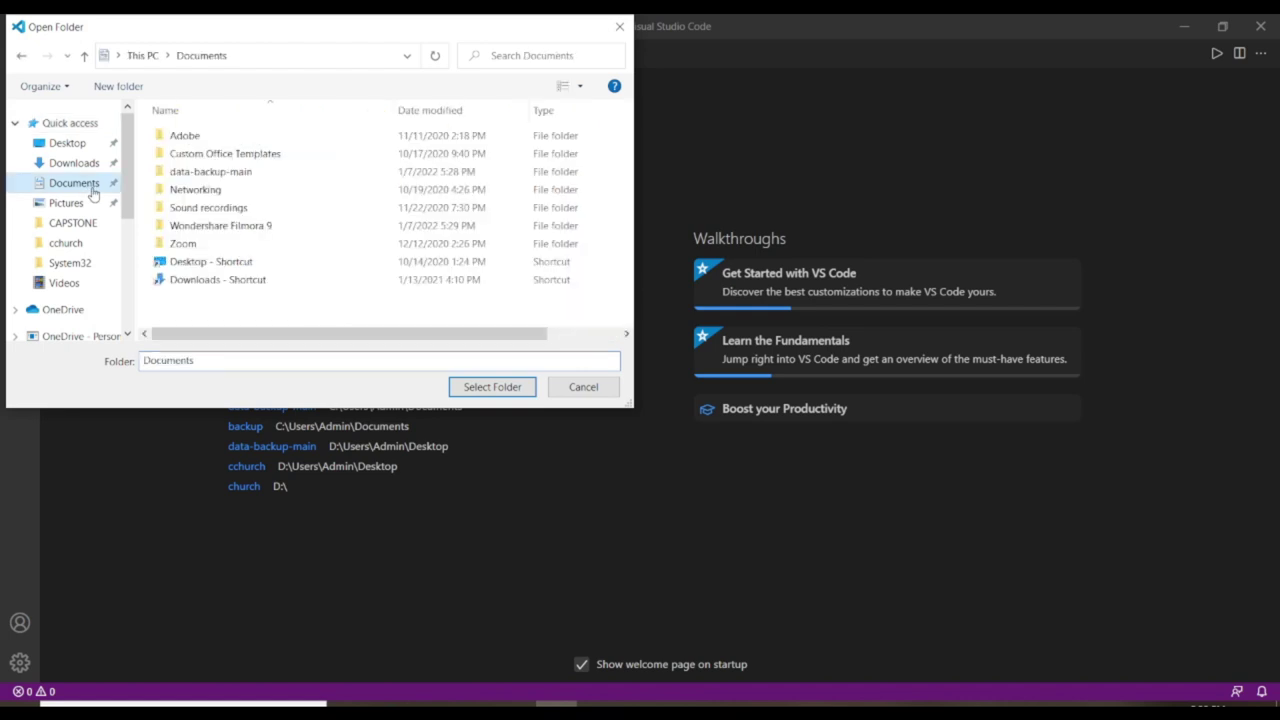
{"action": "left_click", "coordinate": [266, 172]}
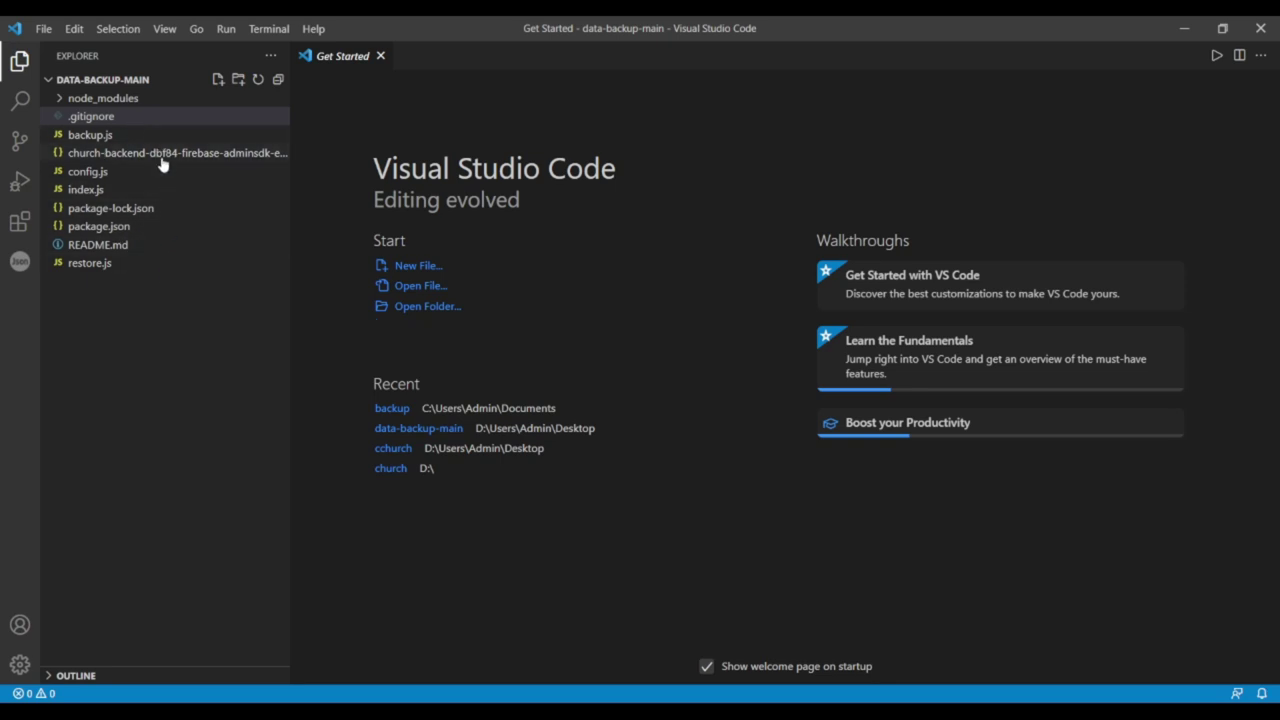
Create a new empty folder named 'backup' in the project.
{"action": "left_click", "coordinate": [239, 80]}
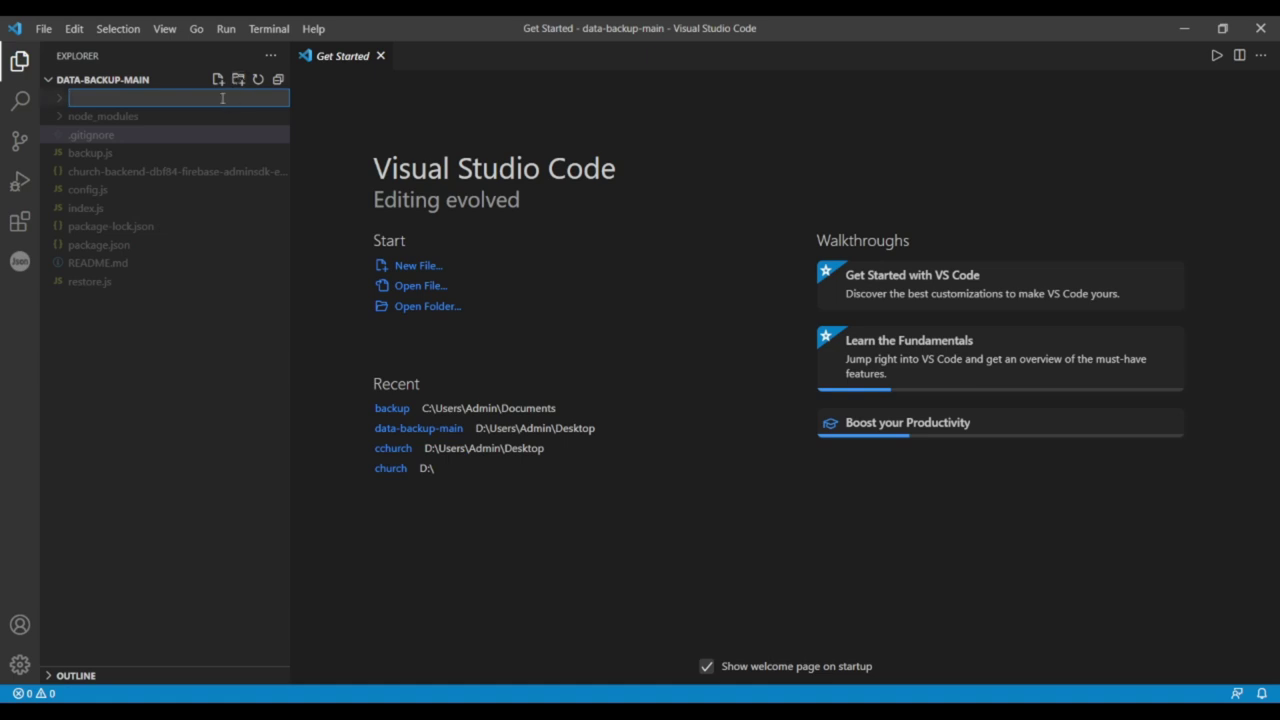
{"action": "type", "text": "backup"}
{"action": "key", "text": "Return"}
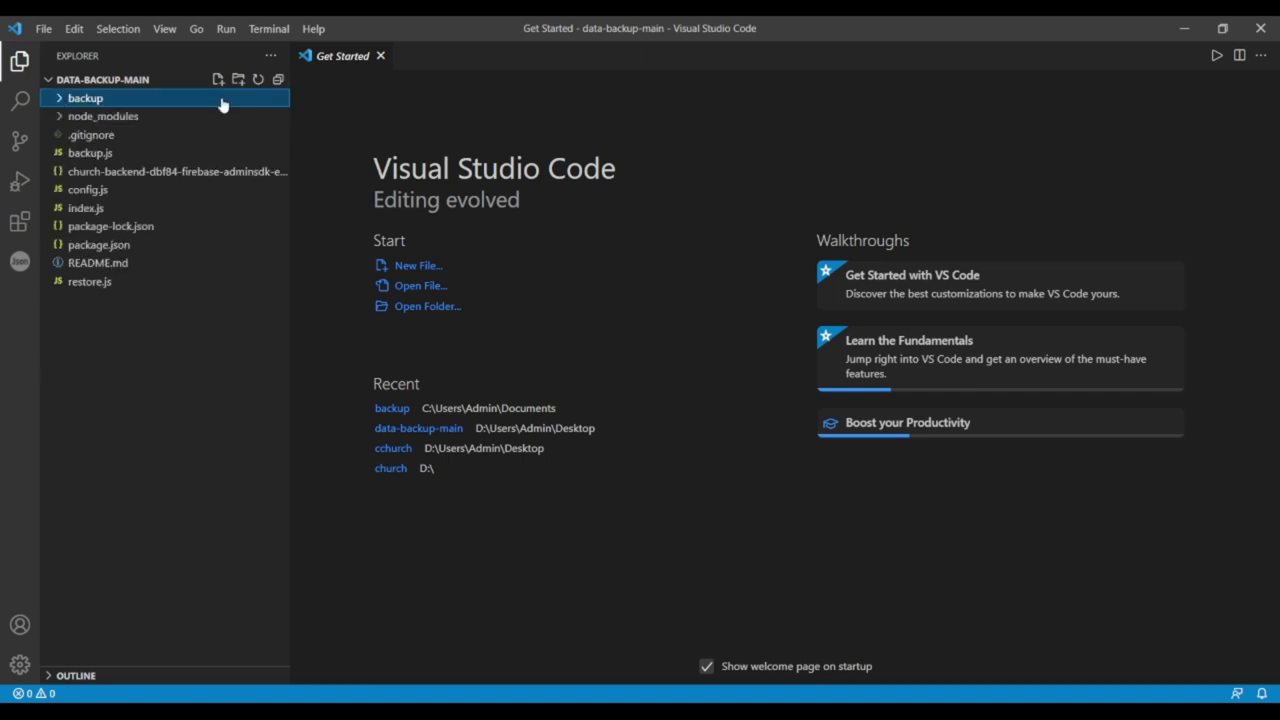
Open a new terminal and run npm install to install the project's dependencies.
{"action": "left_click", "coordinate": [266, 30]}
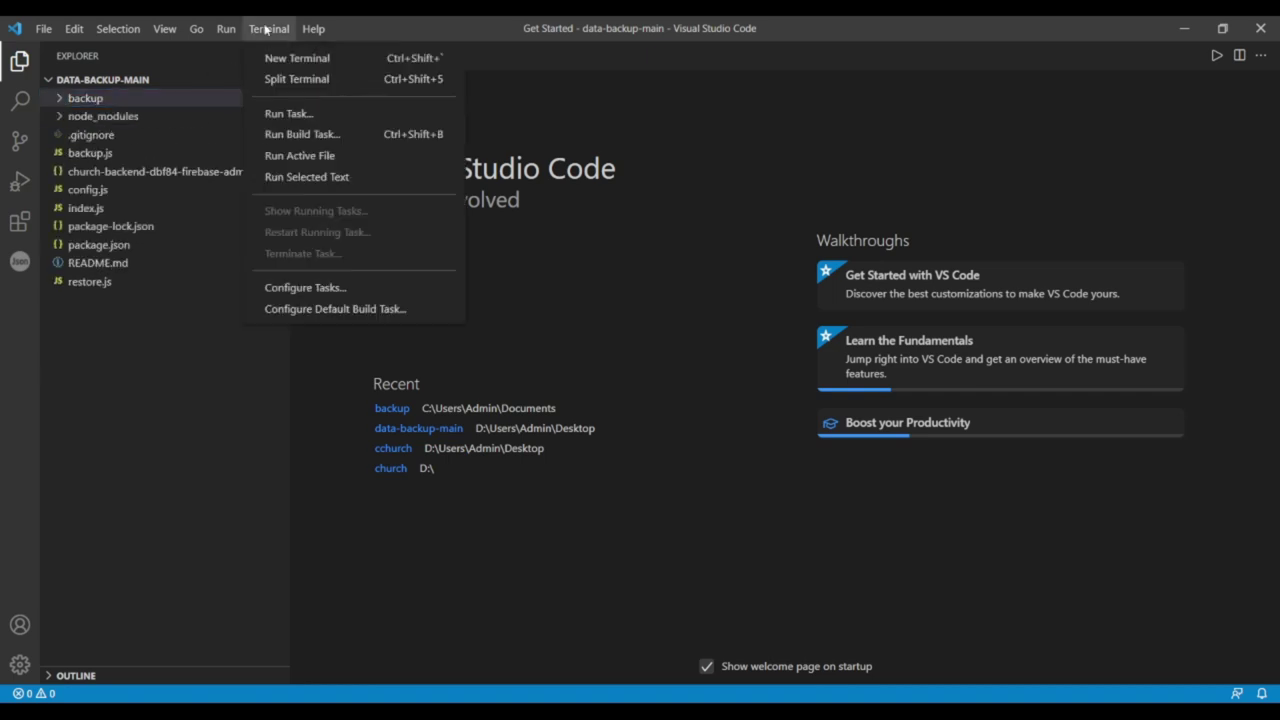
{"action": "left_click", "coordinate": [272, 57]}
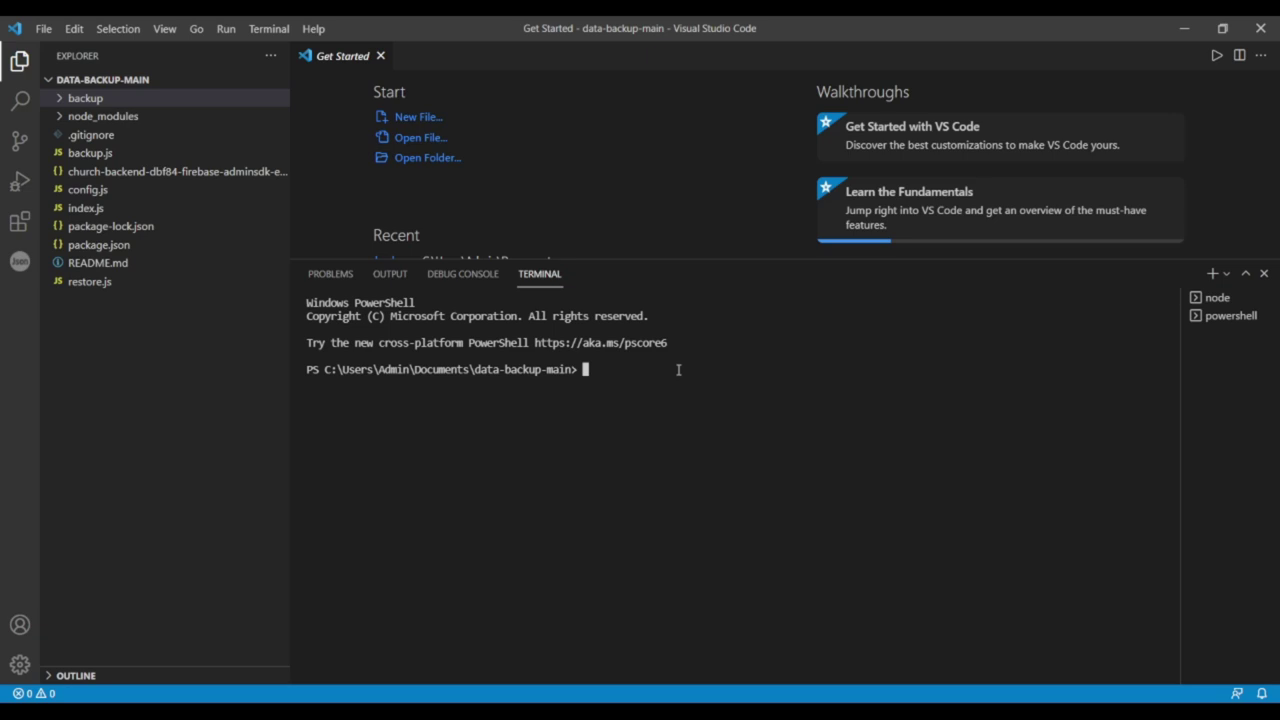
{"action": "type", "text": "npm install"}
{"action": "key", "text": "Return"}
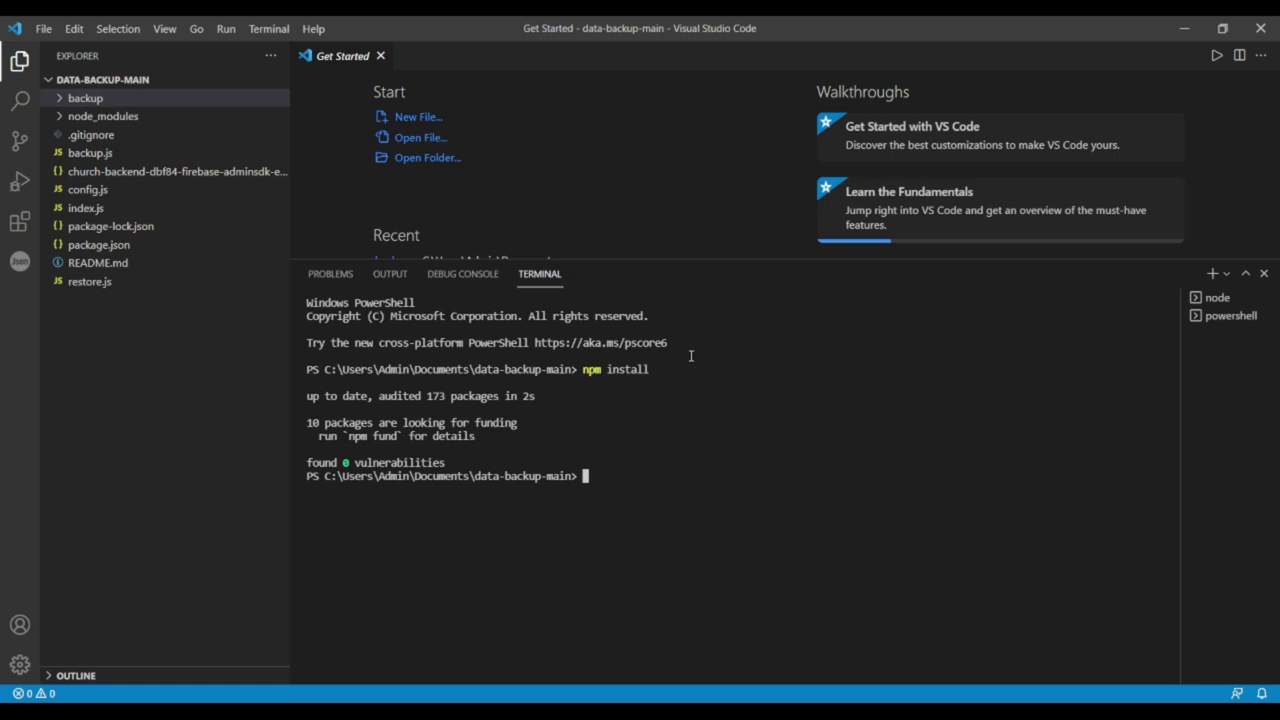
Enlarge the terminal, run npm start, and open localhost:8080 in the browser.
{"action": "left_click_drag", "start_coordinate": [694, 258], "coordinate": [725, 26]}
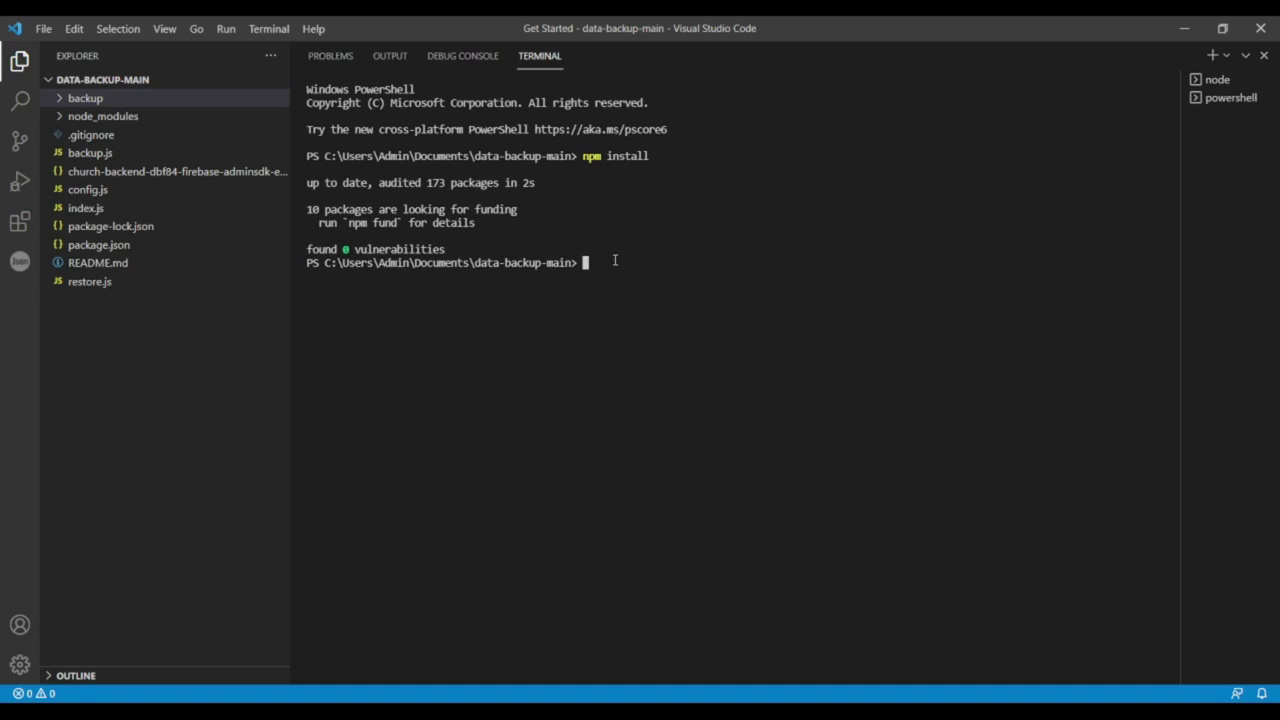
{"action": "type", "text": "npm start"}
{"action": "key", "text": "Return"}
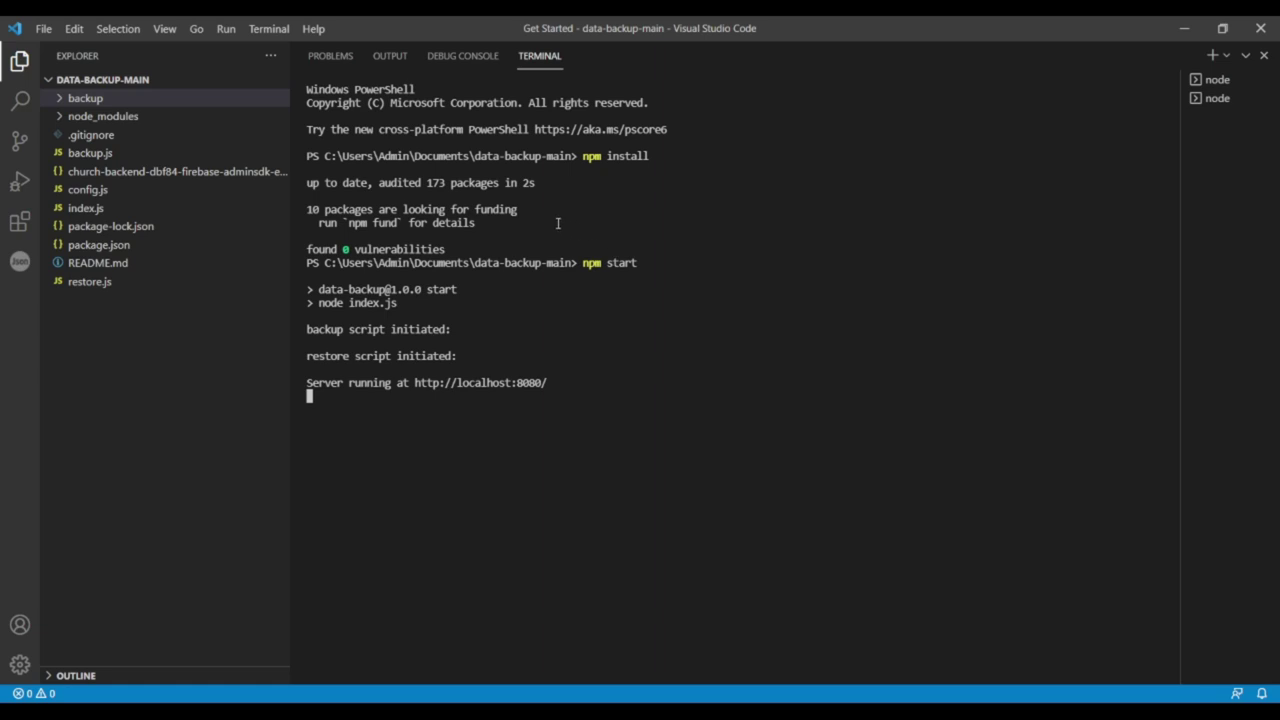
{"action": "left_click", "coordinate": [489, 383], "text": "ctrl"}
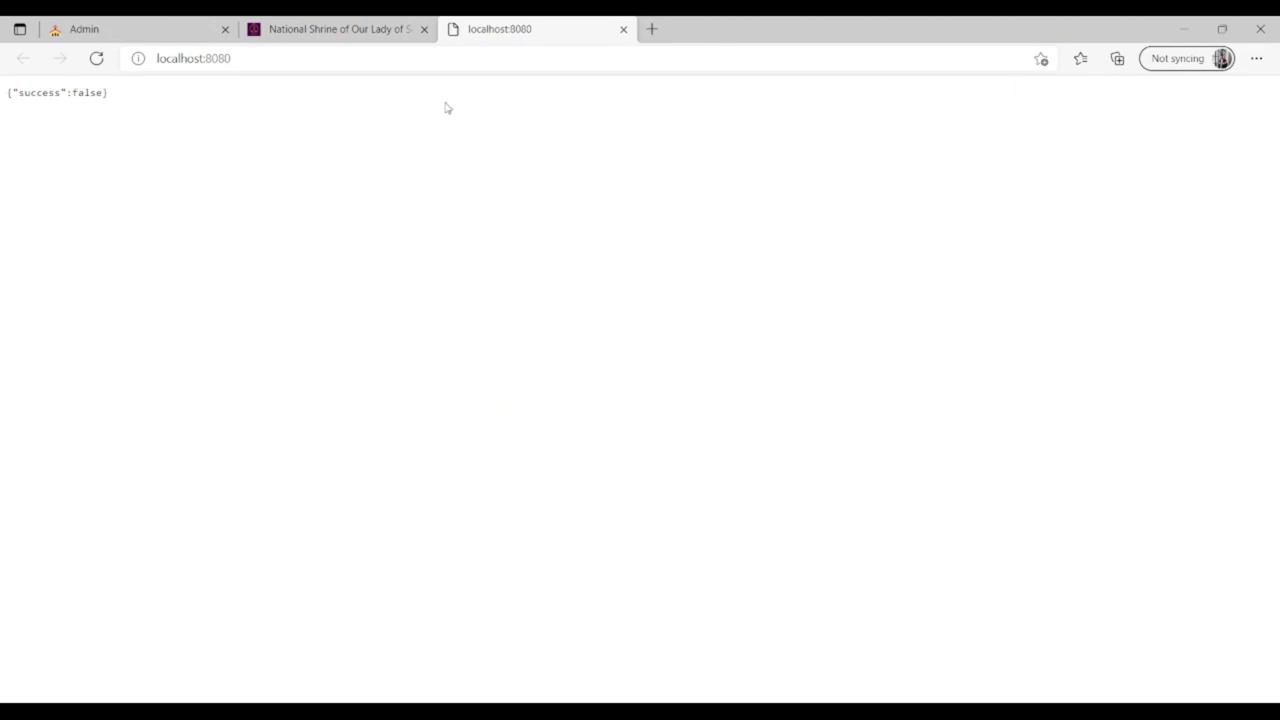
Load localhost:8080/admin in the server tab, then go back to the church admin tab.
{"action": "left_click", "coordinate": [265, 59]}
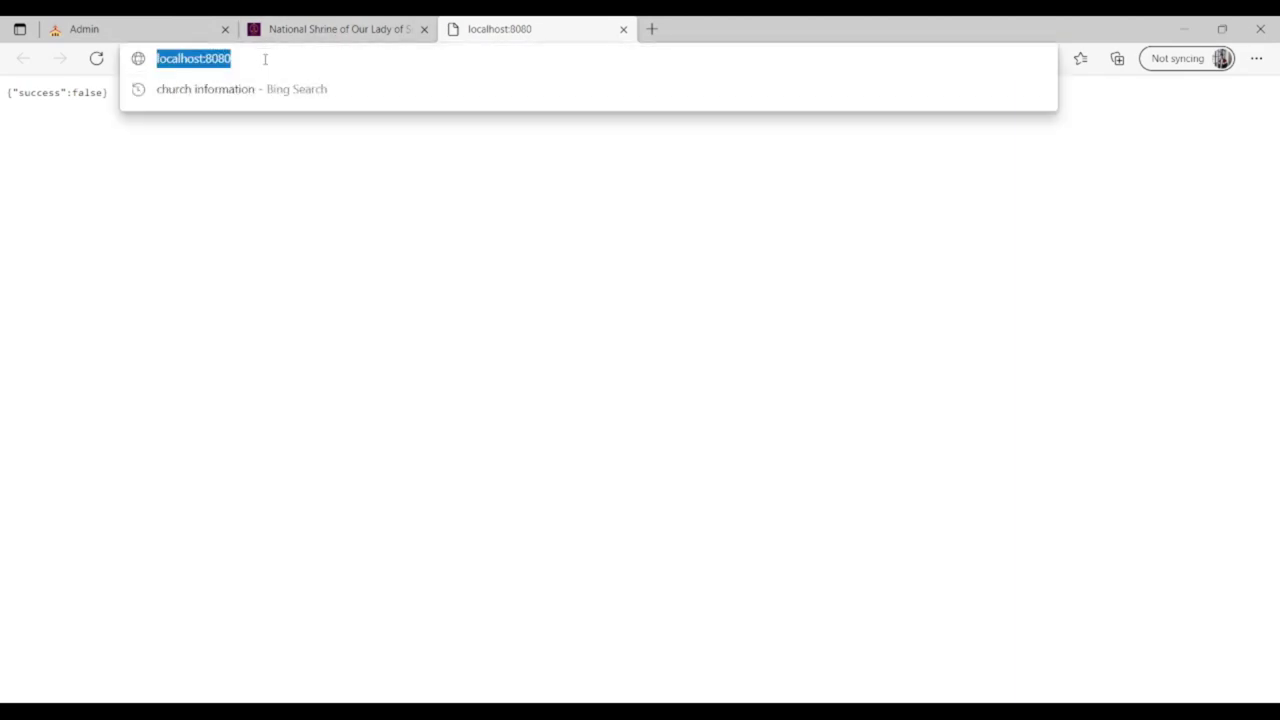
{"action": "left_click", "coordinate": [265, 59]}
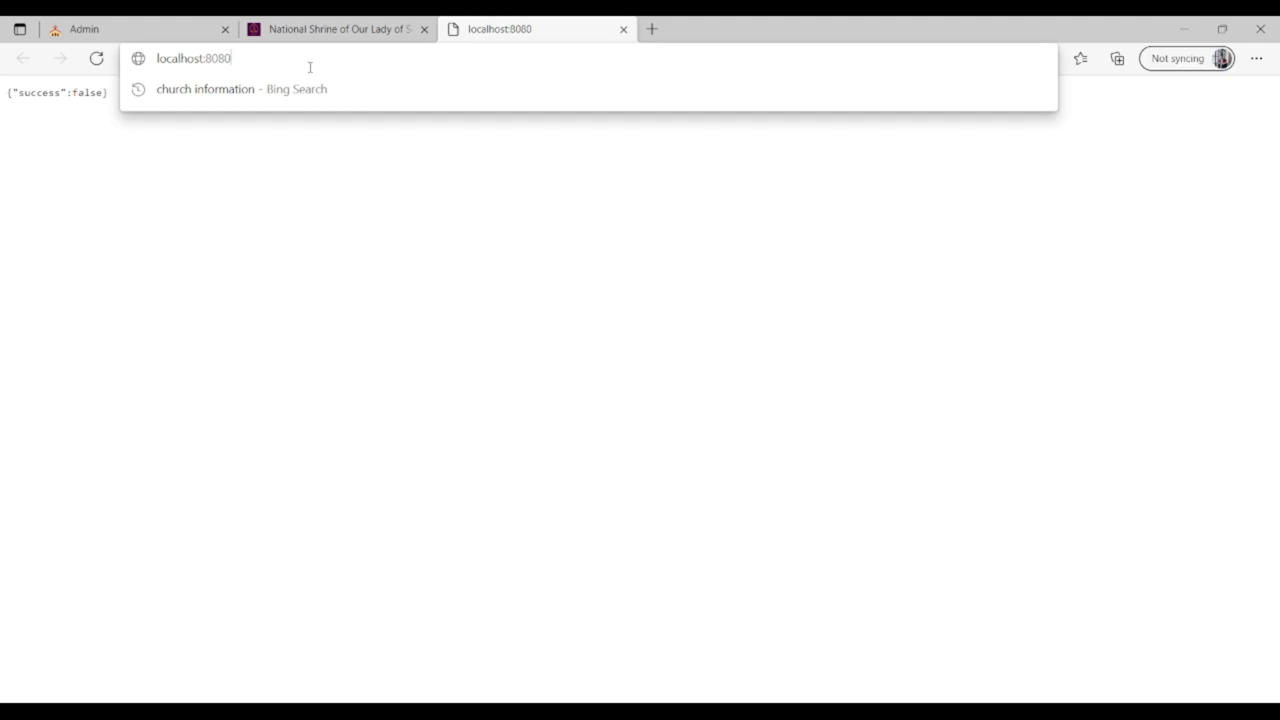
{"action": "type", "text": "/ad,"}
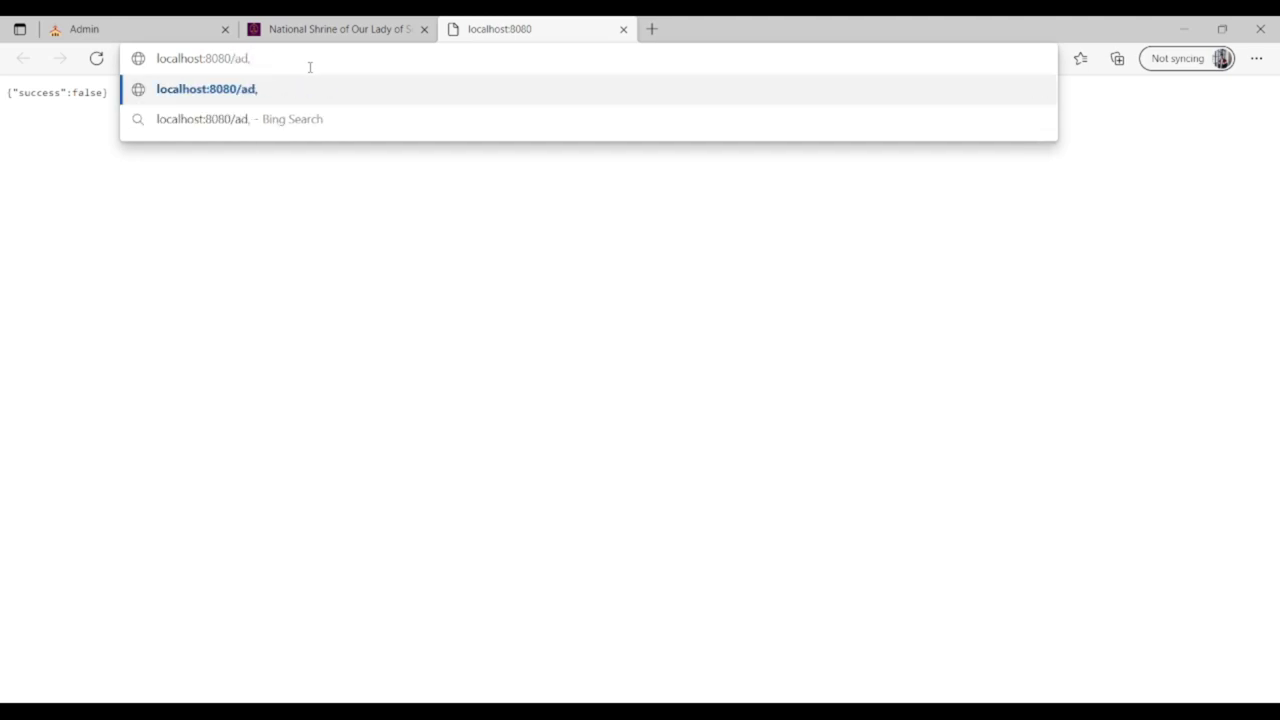
{"action": "key", "text": "BackSpace"}
{"action": "type", "text": "min"}
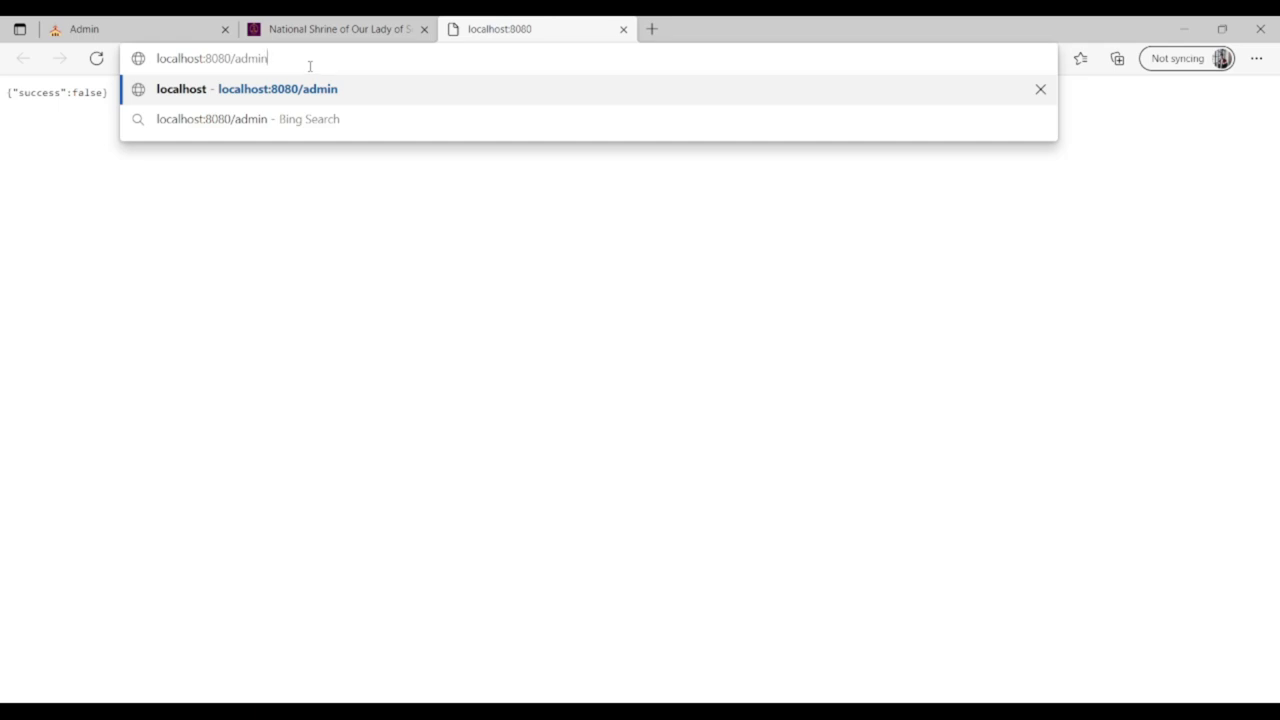
{"action": "key", "text": "shift+Left"}
{"action": "key", "text": "shift+Left"}
{"action": "key", "text": "shift+Left"}
{"action": "key", "text": "shift+Left"}
{"action": "key", "text": "shift+Left"}
{"action": "key", "text": "shift+Left"}
{"action": "key", "text": "shift+Left"}
{"action": "key", "text": "shift+Left"}
{"action": "key", "text": "shift+Left"}
{"action": "key", "text": "shift+Left"}
{"action": "key", "text": "shift+Left"}
{"action": "key", "text": "shift+Left"}
{"action": "key", "text": "shift+Left"}
{"action": "key", "text": "shift+Left"}
{"action": "key", "text": "shift+Left"}
{"action": "key", "text": "shift+Left"}
{"action": "key", "text": "shift+Left"}
{"action": "key", "text": "shift+Left"}
{"action": "key", "text": "shift+Left"}
{"action": "key", "text": "shift+Left"}
{"action": "left_click", "coordinate": [386, 59]}
{"action": "key", "text": "Return"}
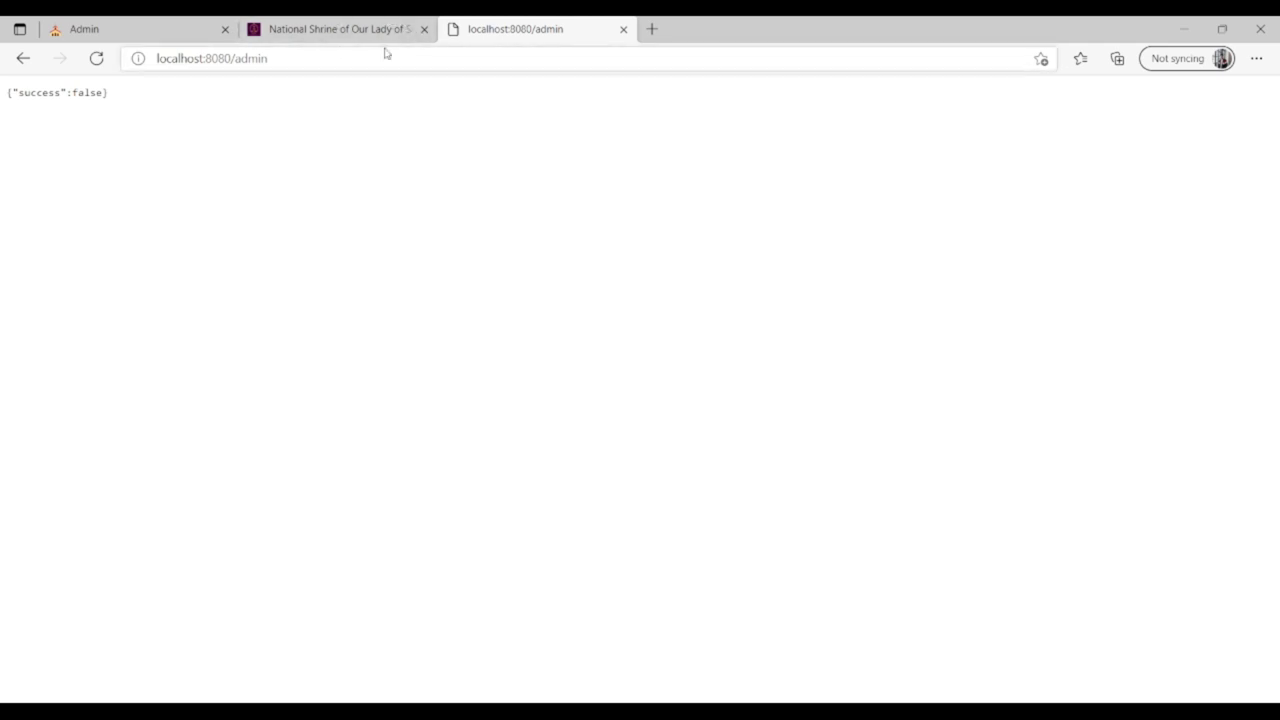
{"action": "left_click", "coordinate": [111, 22]}
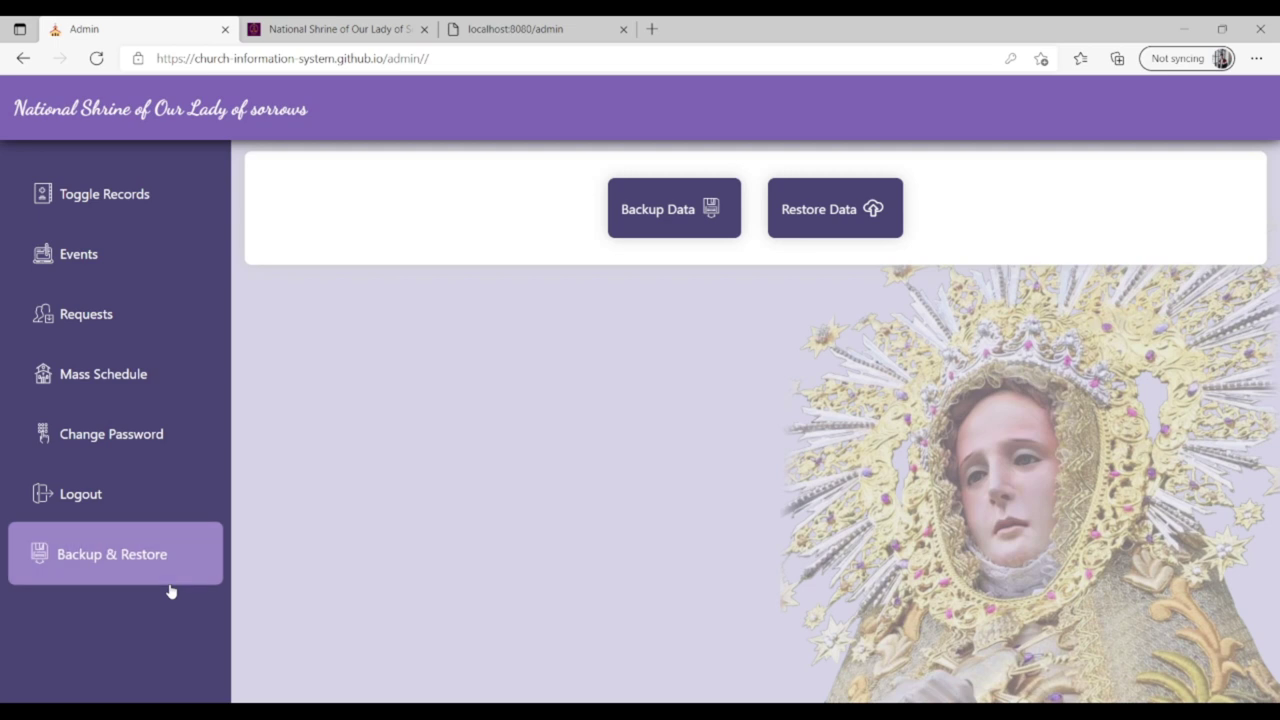
Run Backup Data and dismiss the successful-backup message.
{"action": "left_click", "coordinate": [673, 219]}
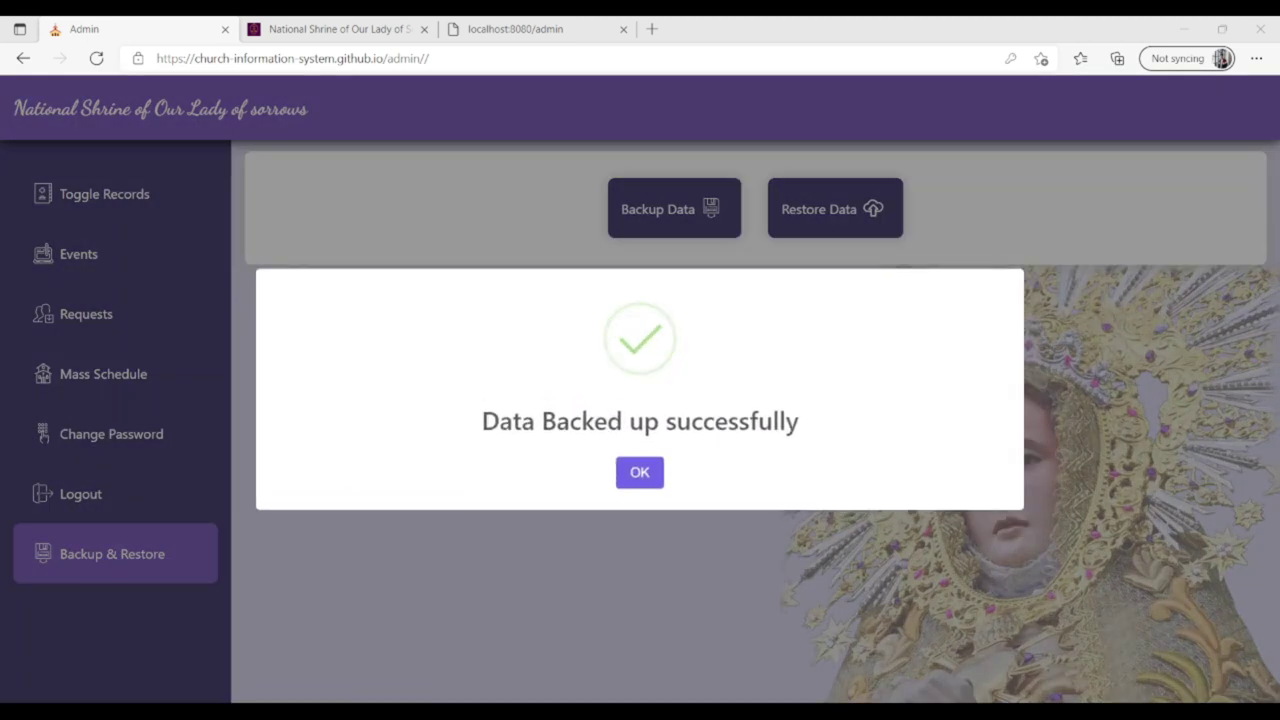
{"action": "left_click", "coordinate": [646, 480]}
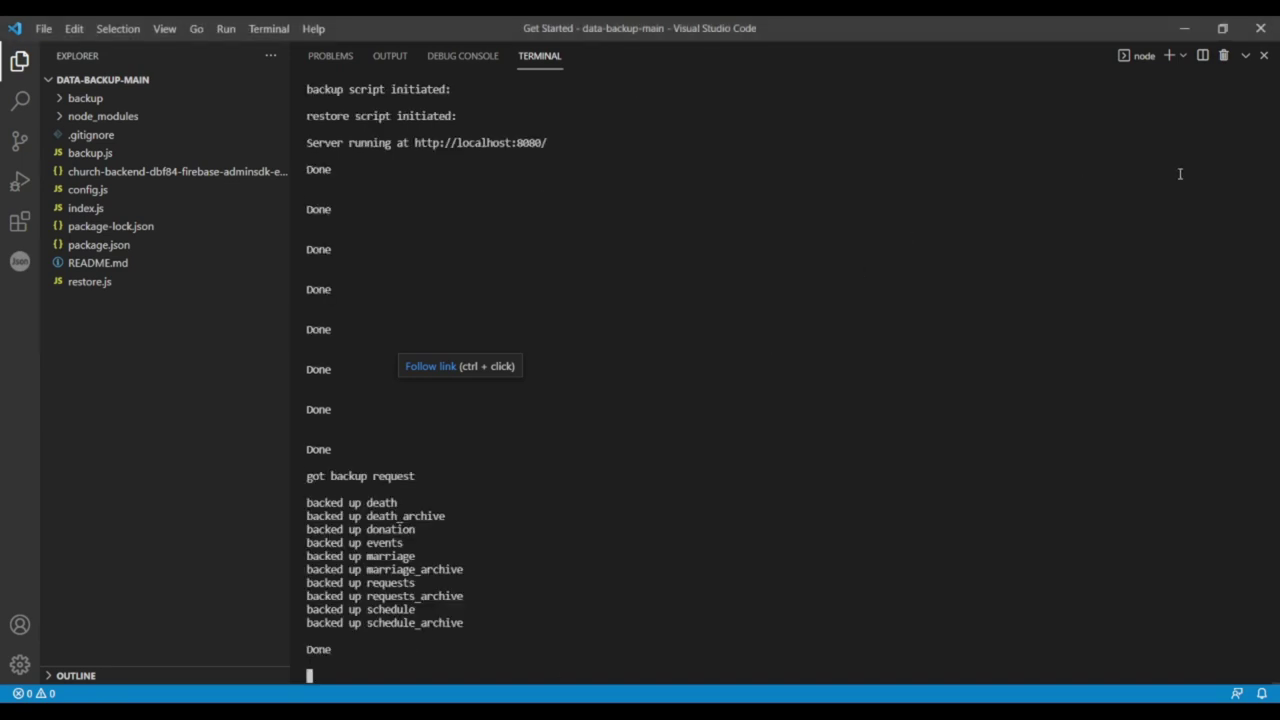
Highlight the 'got backup request' log lines and expand the backup folder to show its JSON files.
{"action": "left_click_drag", "start_coordinate": [307, 471], "coordinate": [516, 463]}
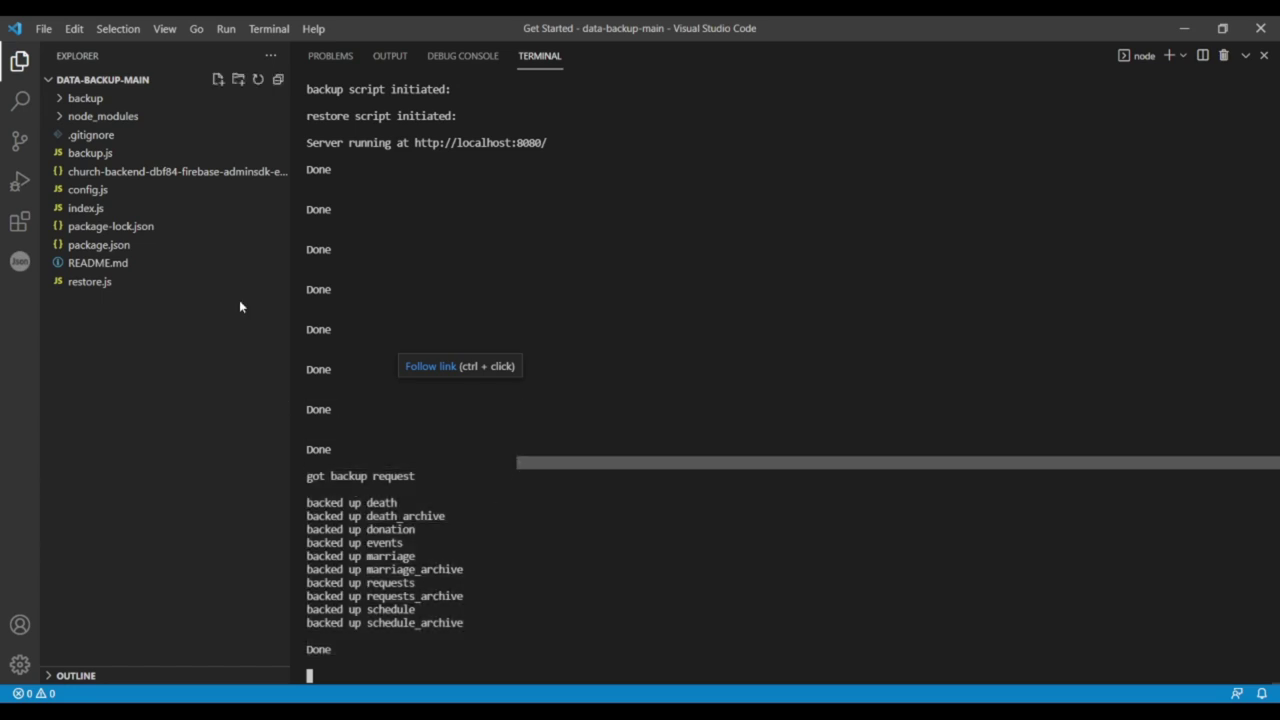
{"action": "left_click", "coordinate": [104, 100]}
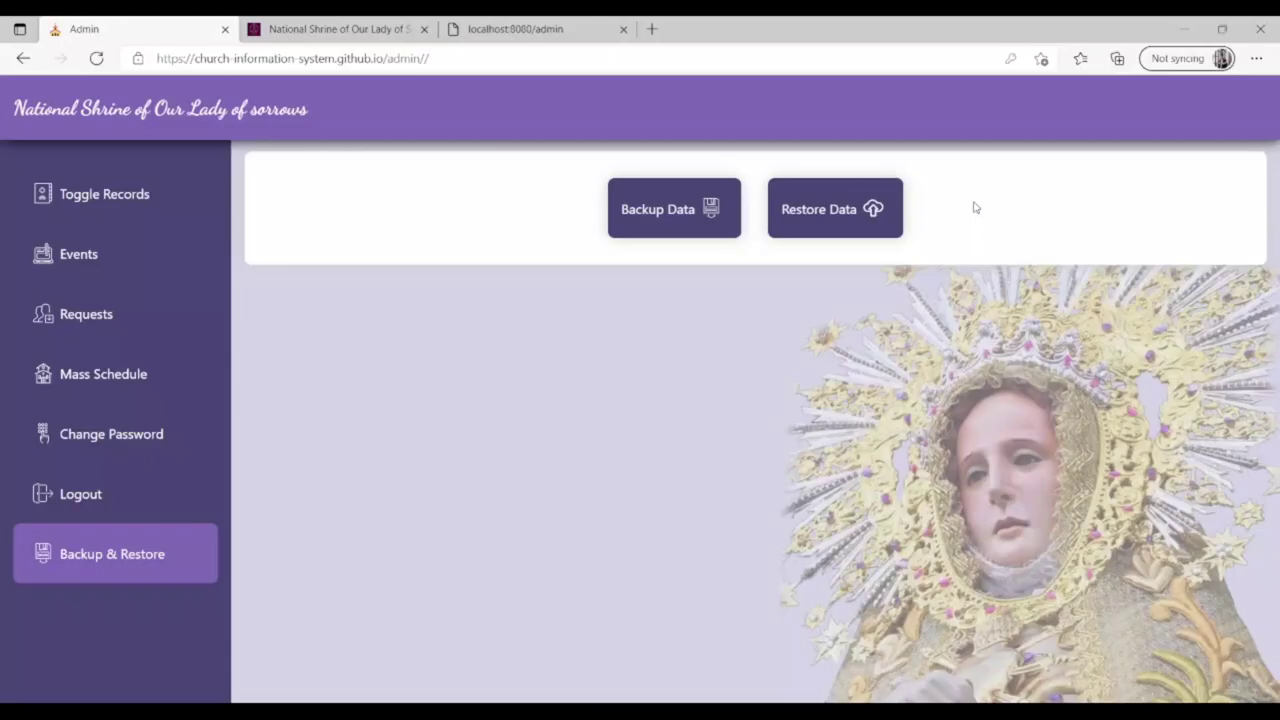
Run Restore Data, dismiss the 'Data Restored successfully' message, and switch windows.
{"action": "left_click", "coordinate": [833, 207]}
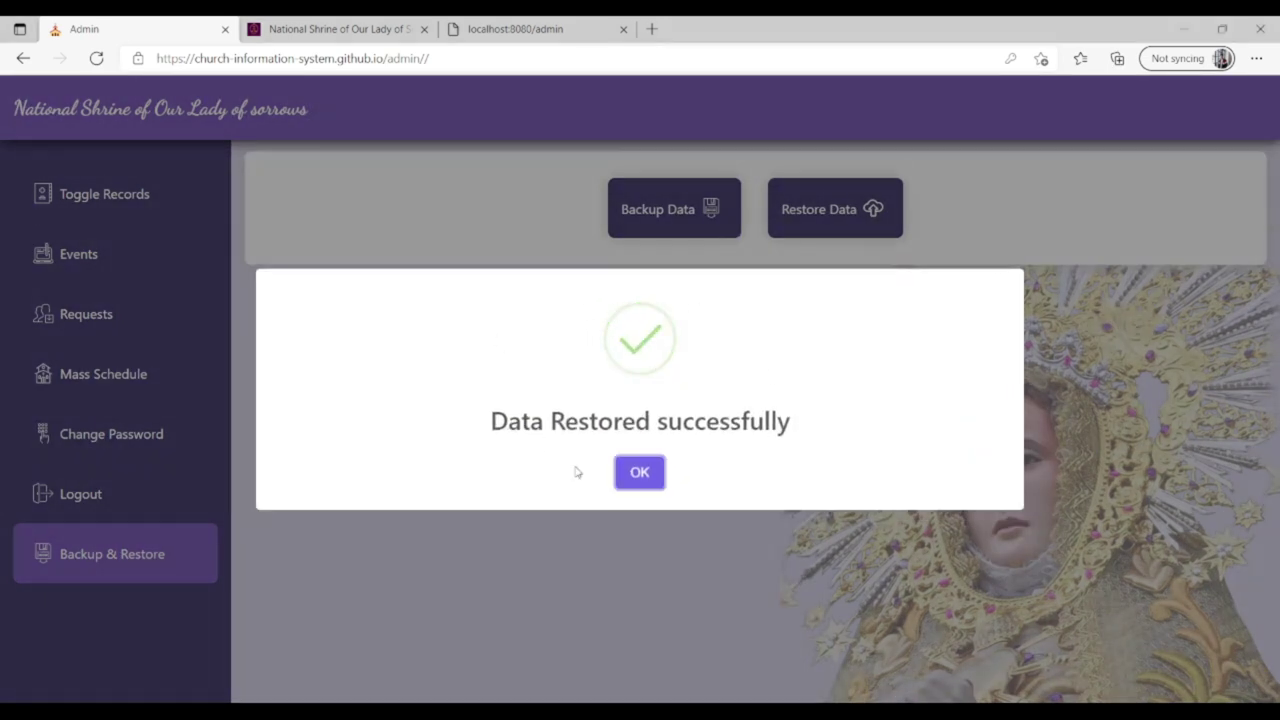
{"action": "left_click", "coordinate": [630, 476]}
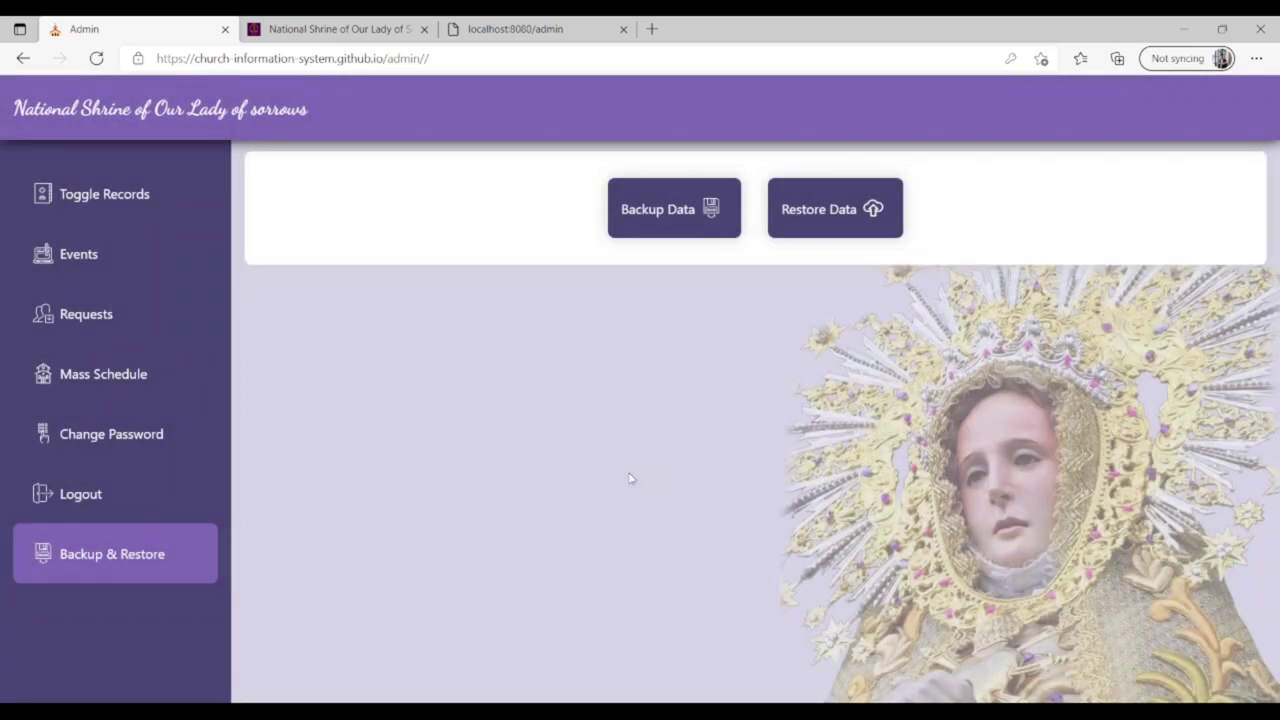
{"action": "key", "text": "alt+Tab"}
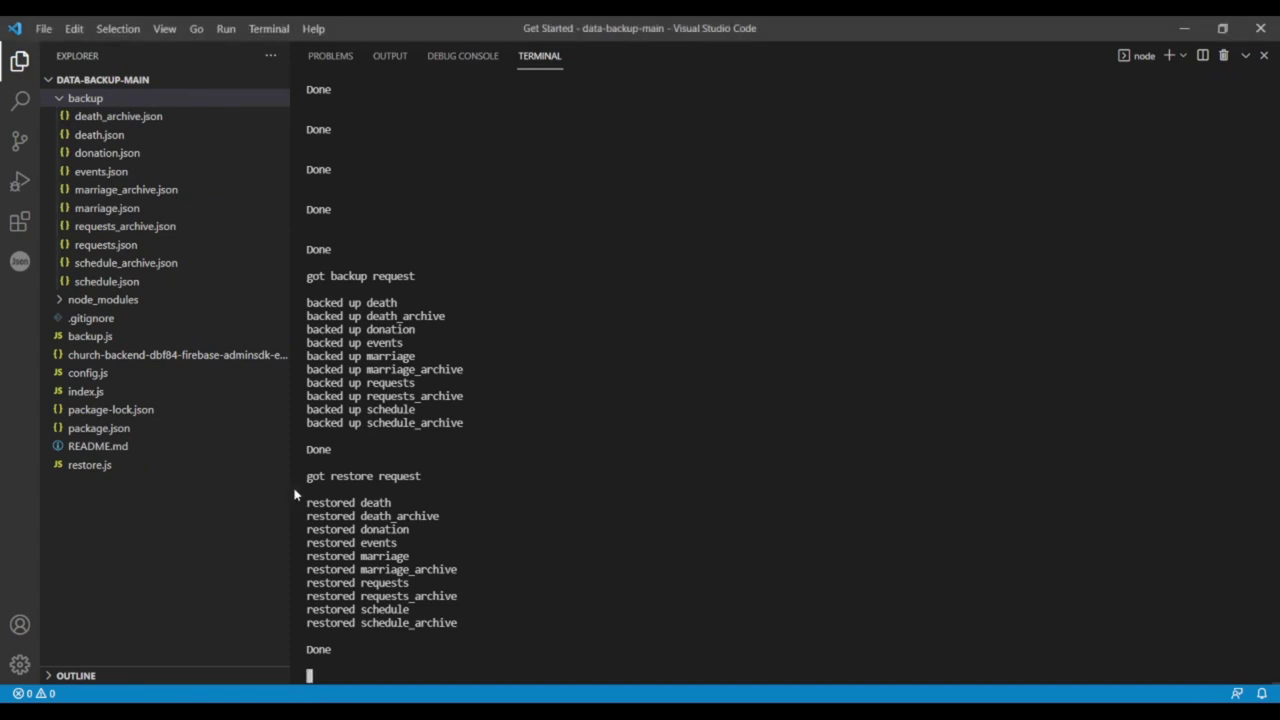
Highlight the restore log through Done, then open the admin dashboard showing the record counts.
{"action": "left_click_drag", "start_coordinate": [308, 476], "coordinate": [424, 651]}
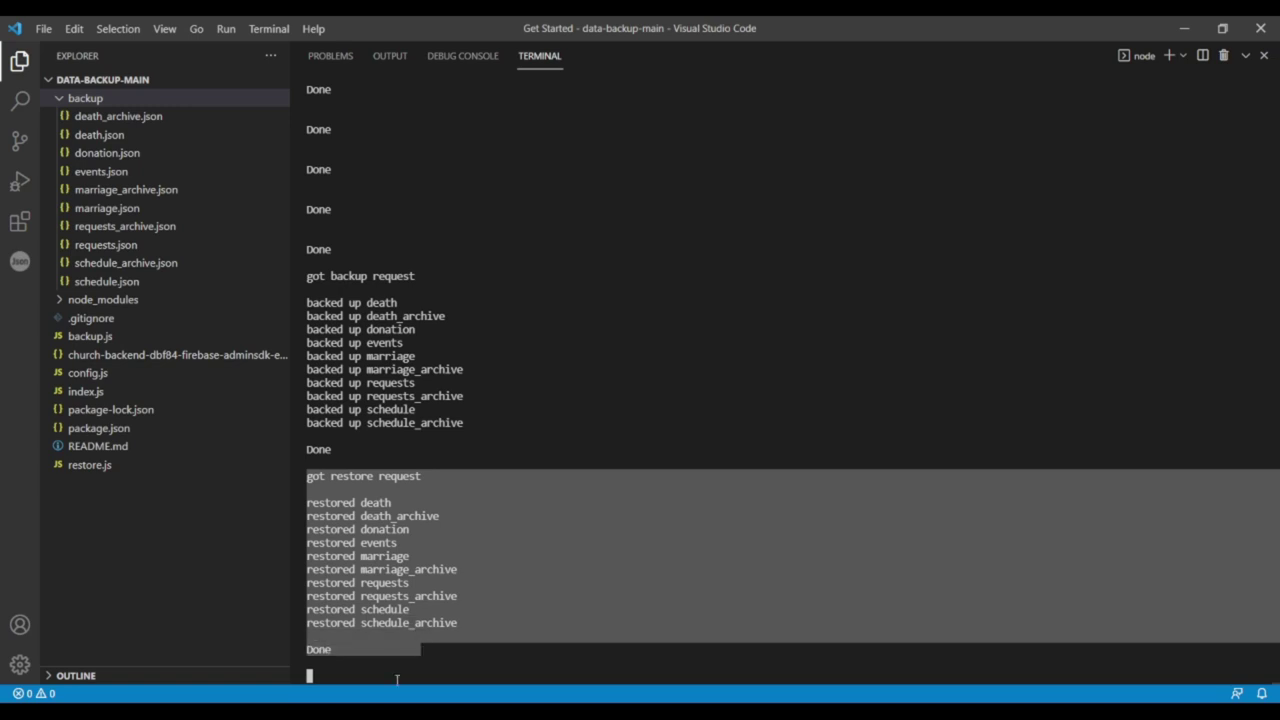
{"action": "left_click", "coordinate": [374, 676]}
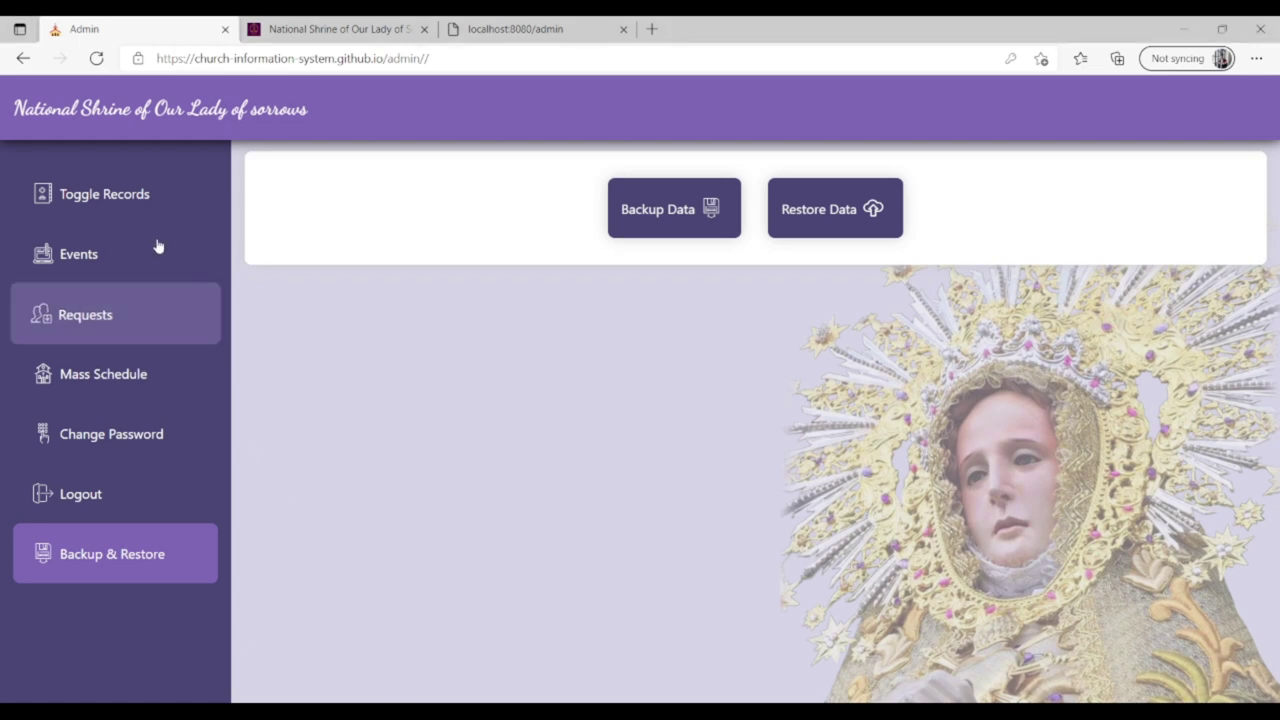
{"action": "left_click", "coordinate": [176, 118]}
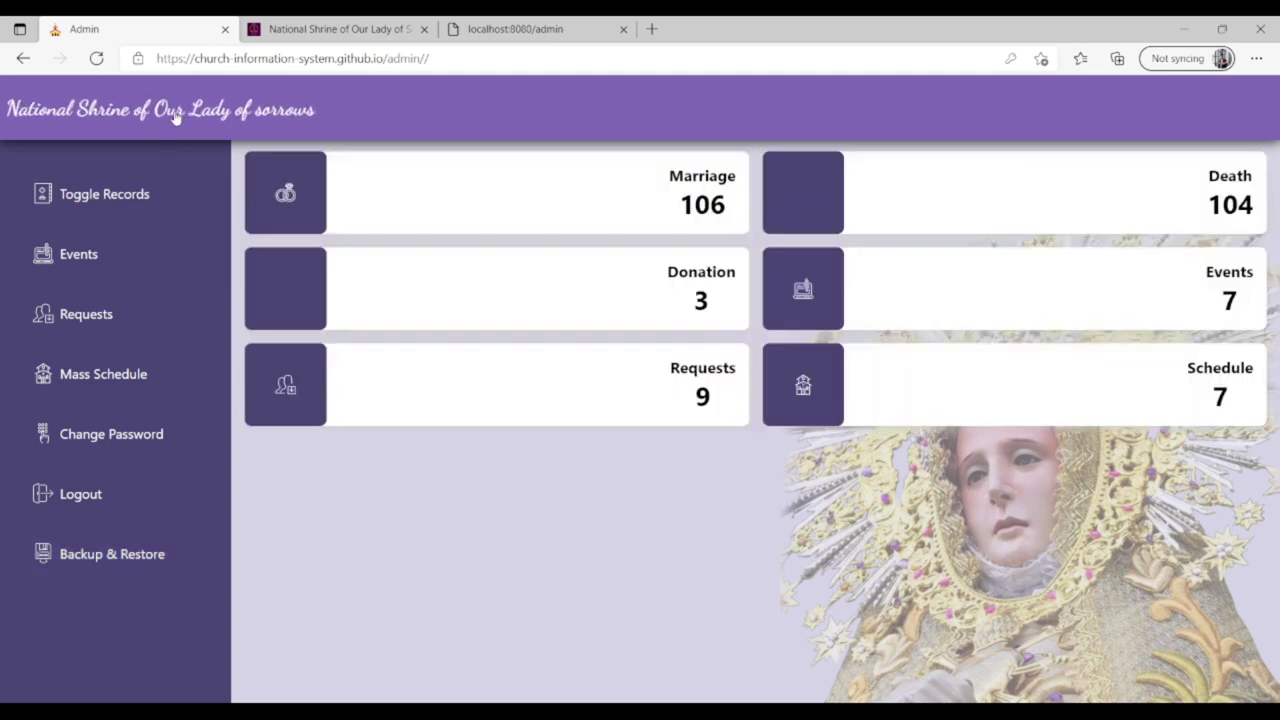